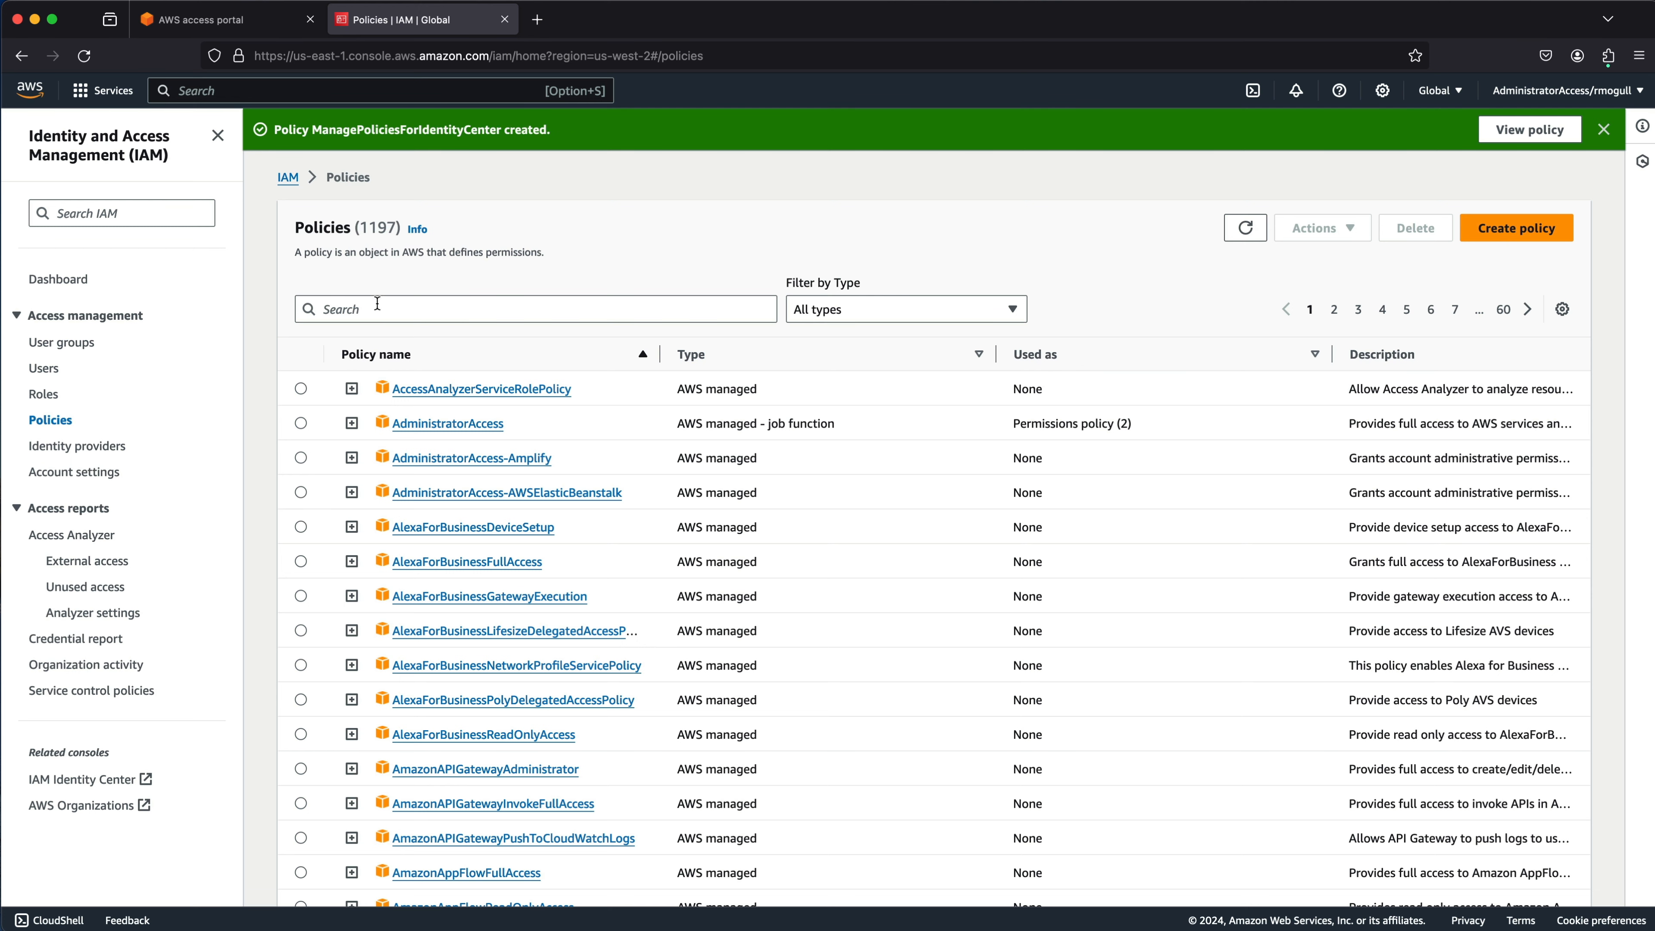
Filter IAM policies to Customer managed, showing only ManagePoliciesForIdentityCenter, and go to IAM Identity Center.
click(981, 318)
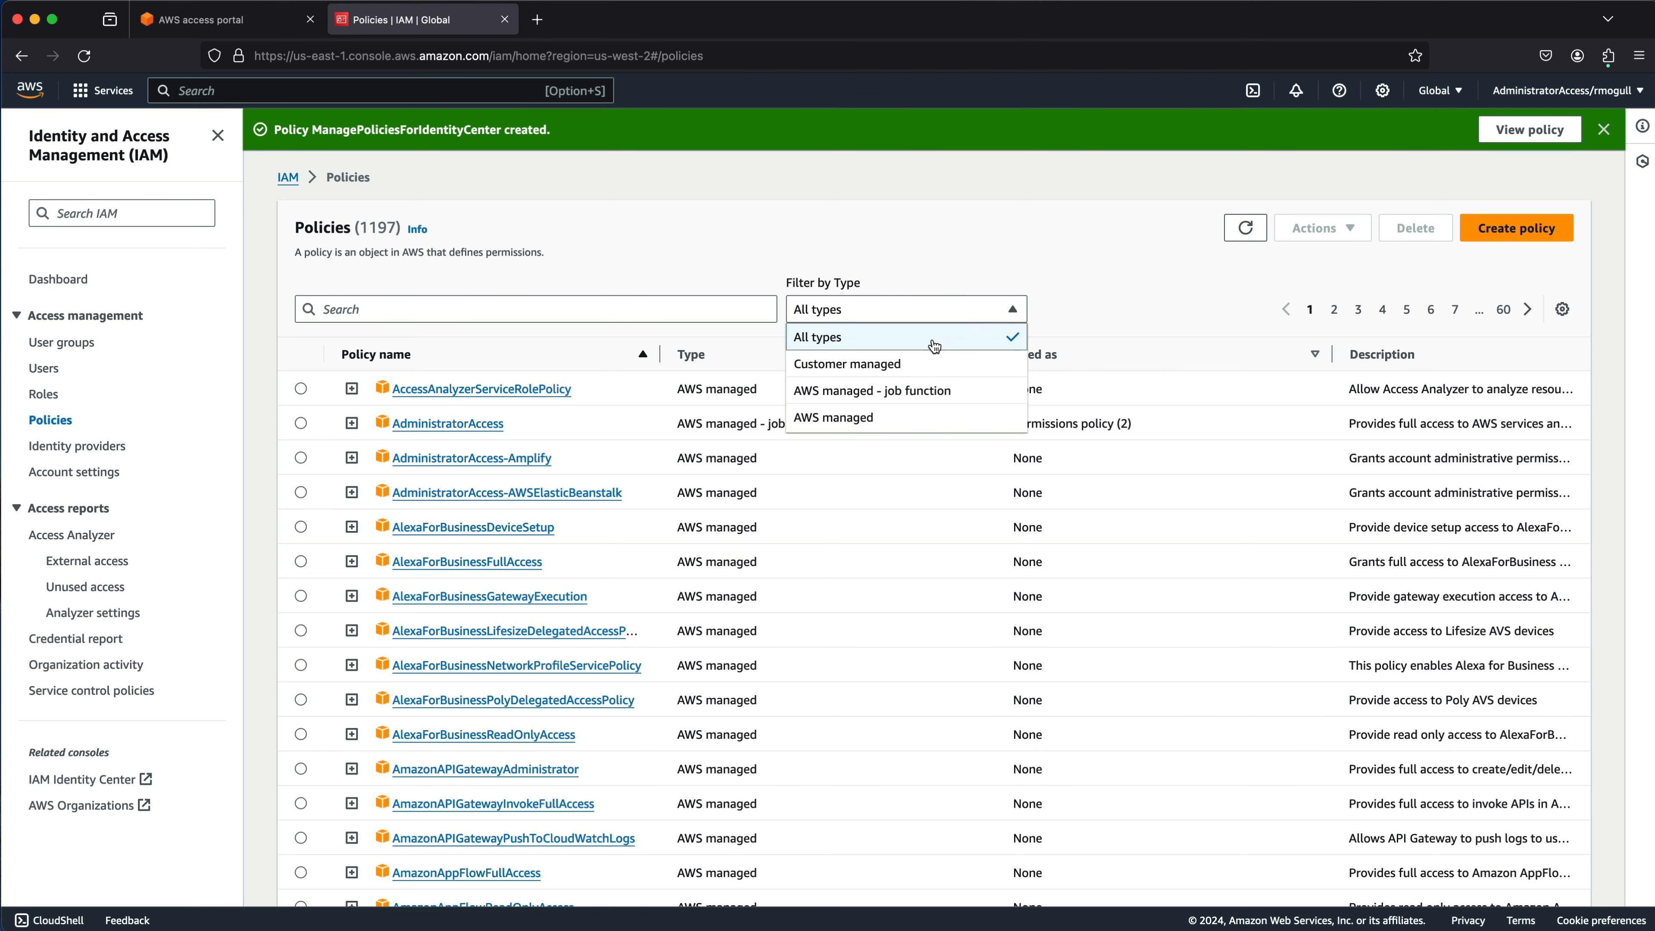
click(894, 361)
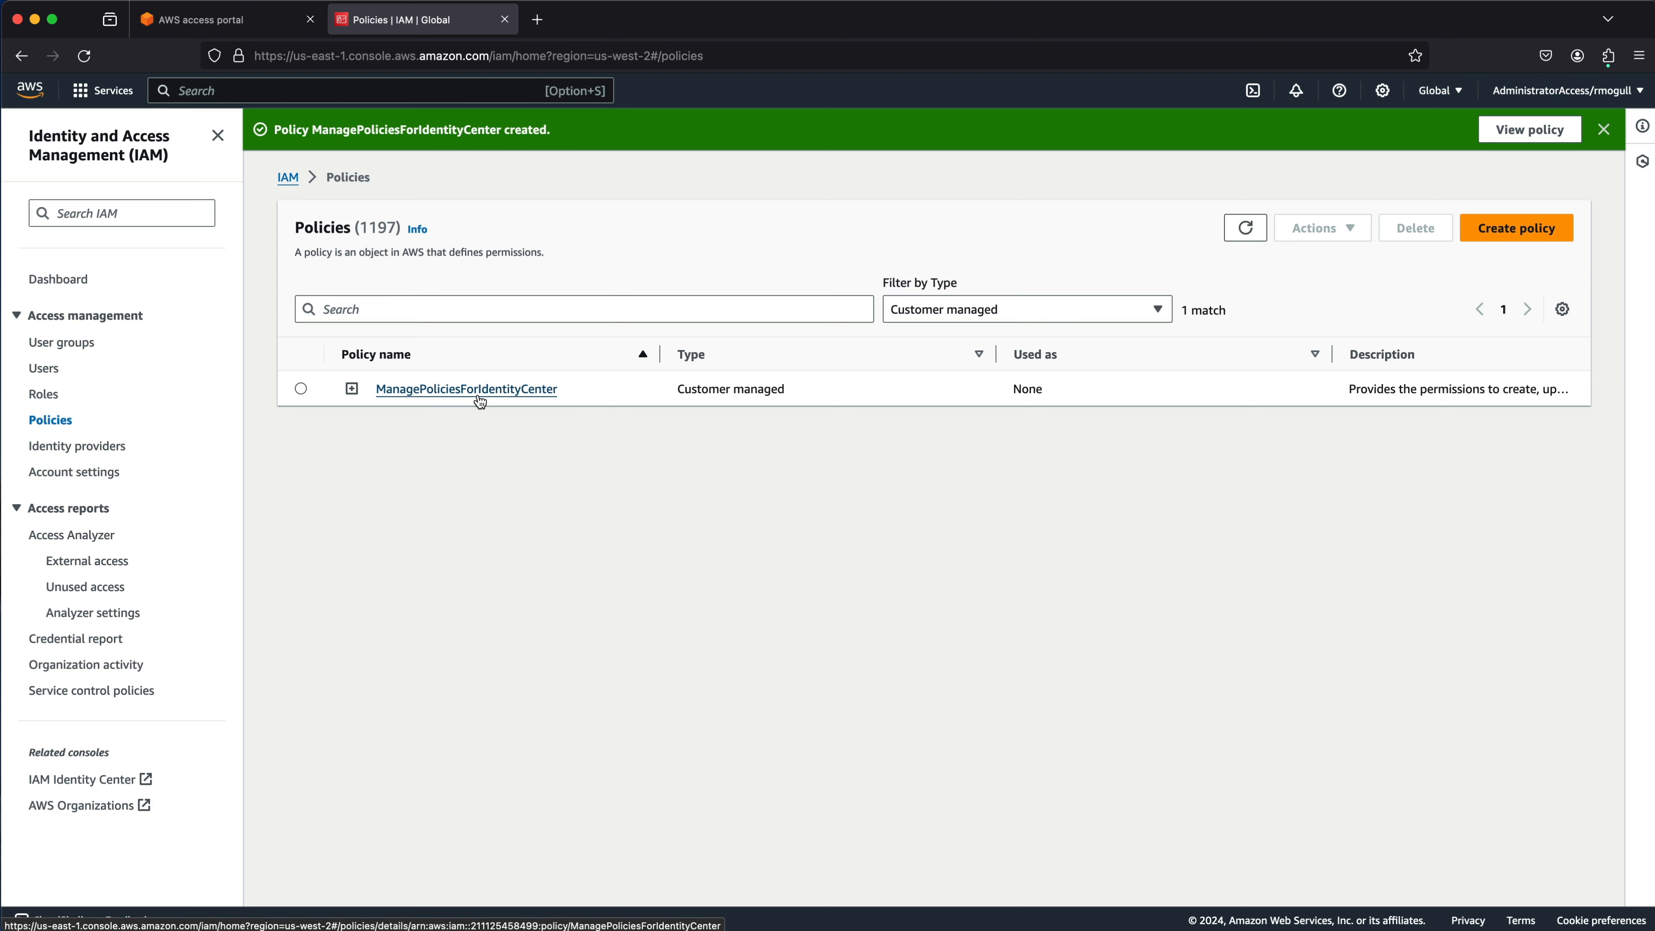
click(112, 94)
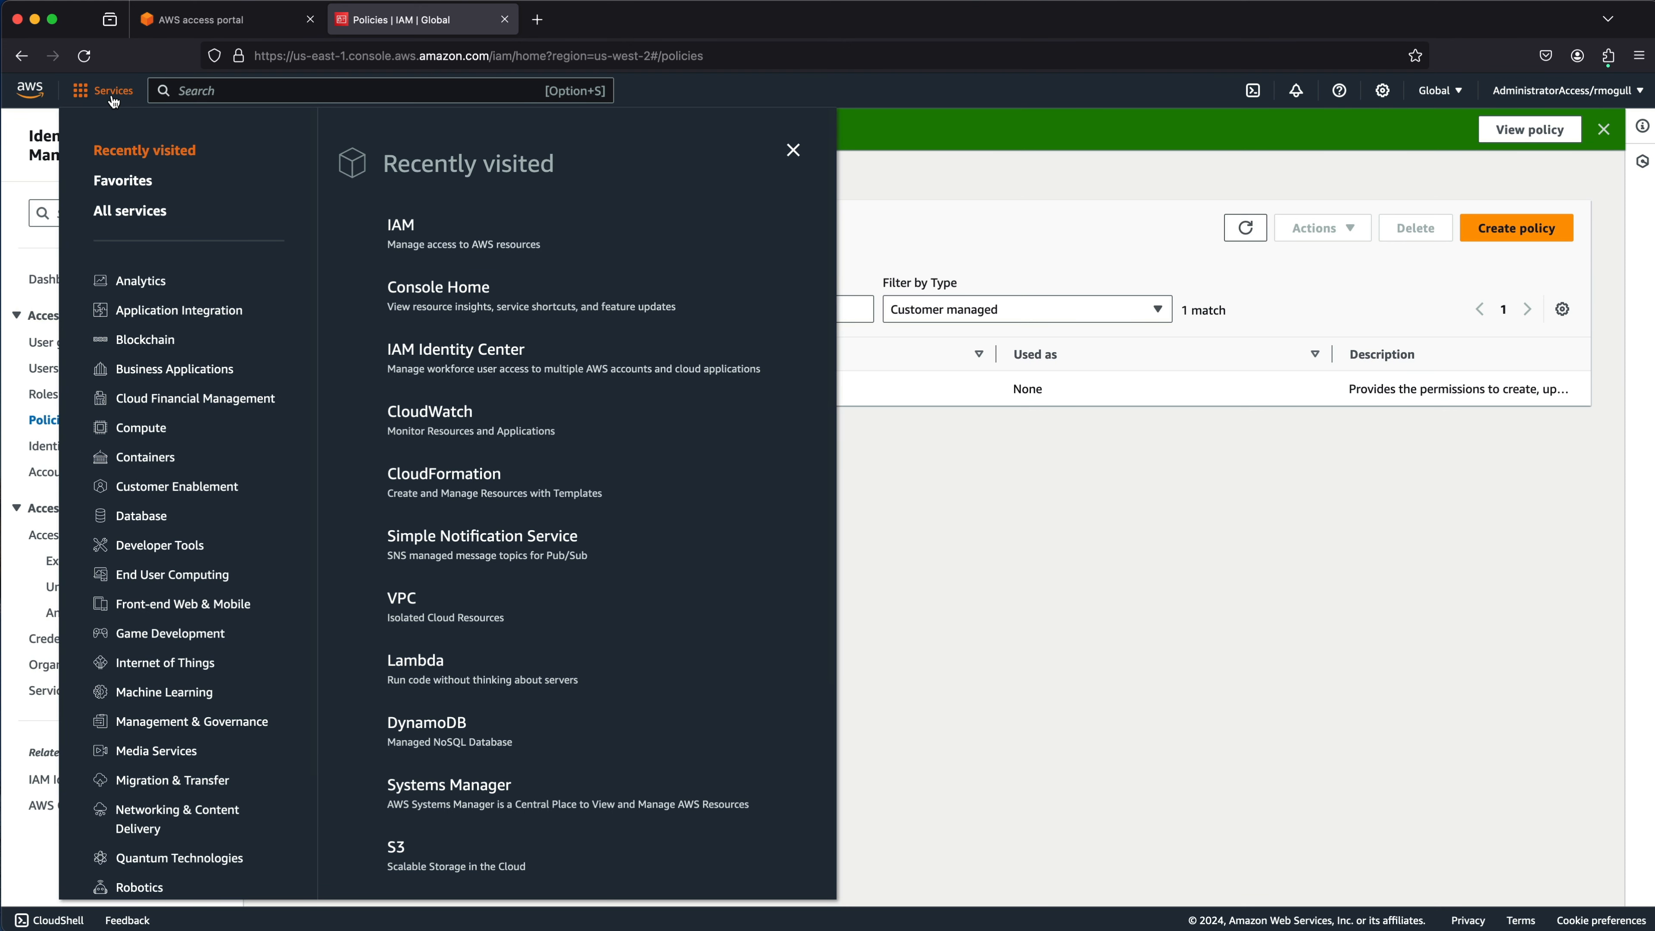
click(465, 352)
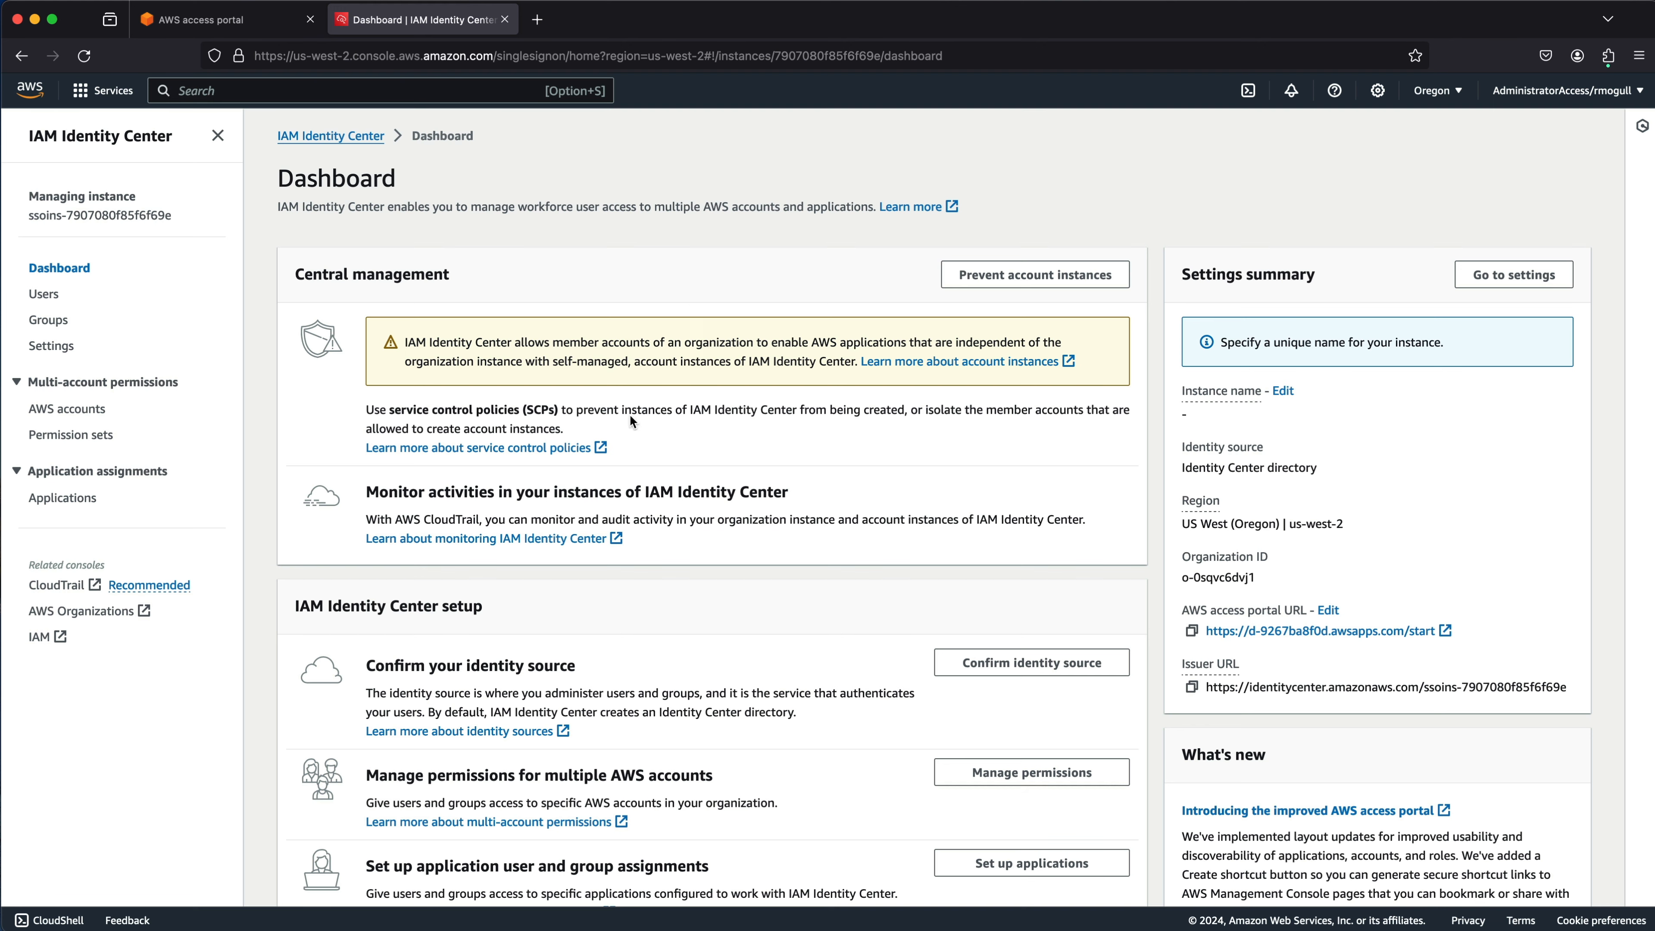
Open the IdentityCenterAdministration permission set and scroll to its AWSSSOMemberAccountAdministrator policy.
click(70, 435)
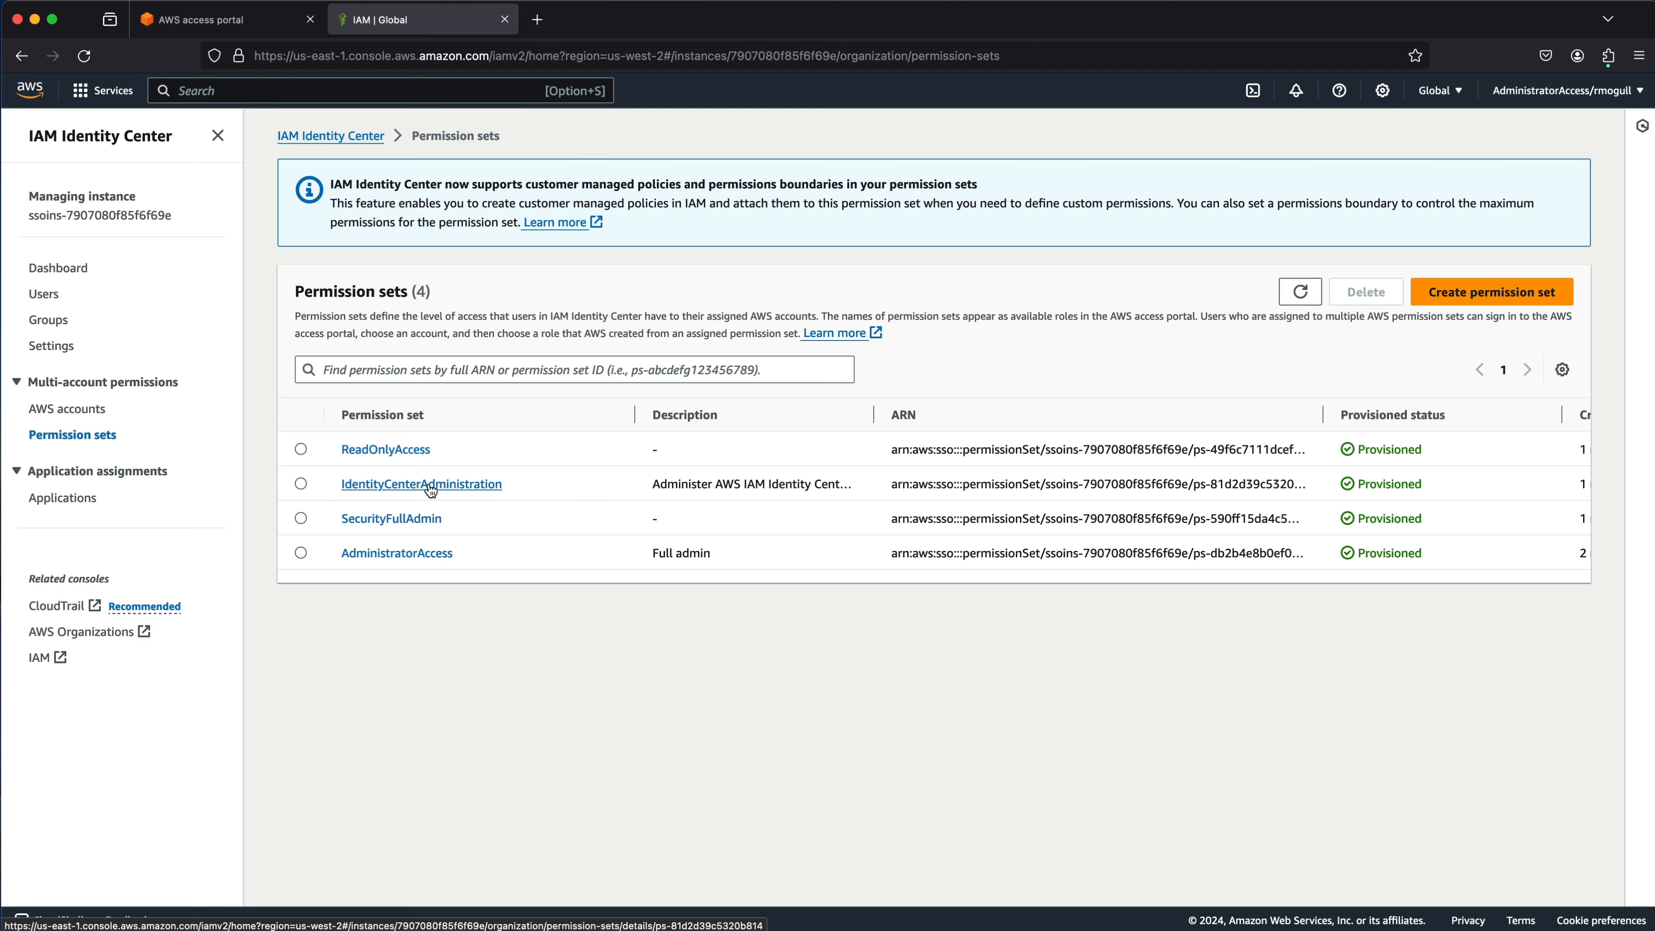
click(430, 485)
scroll(429, 484, down, 5)
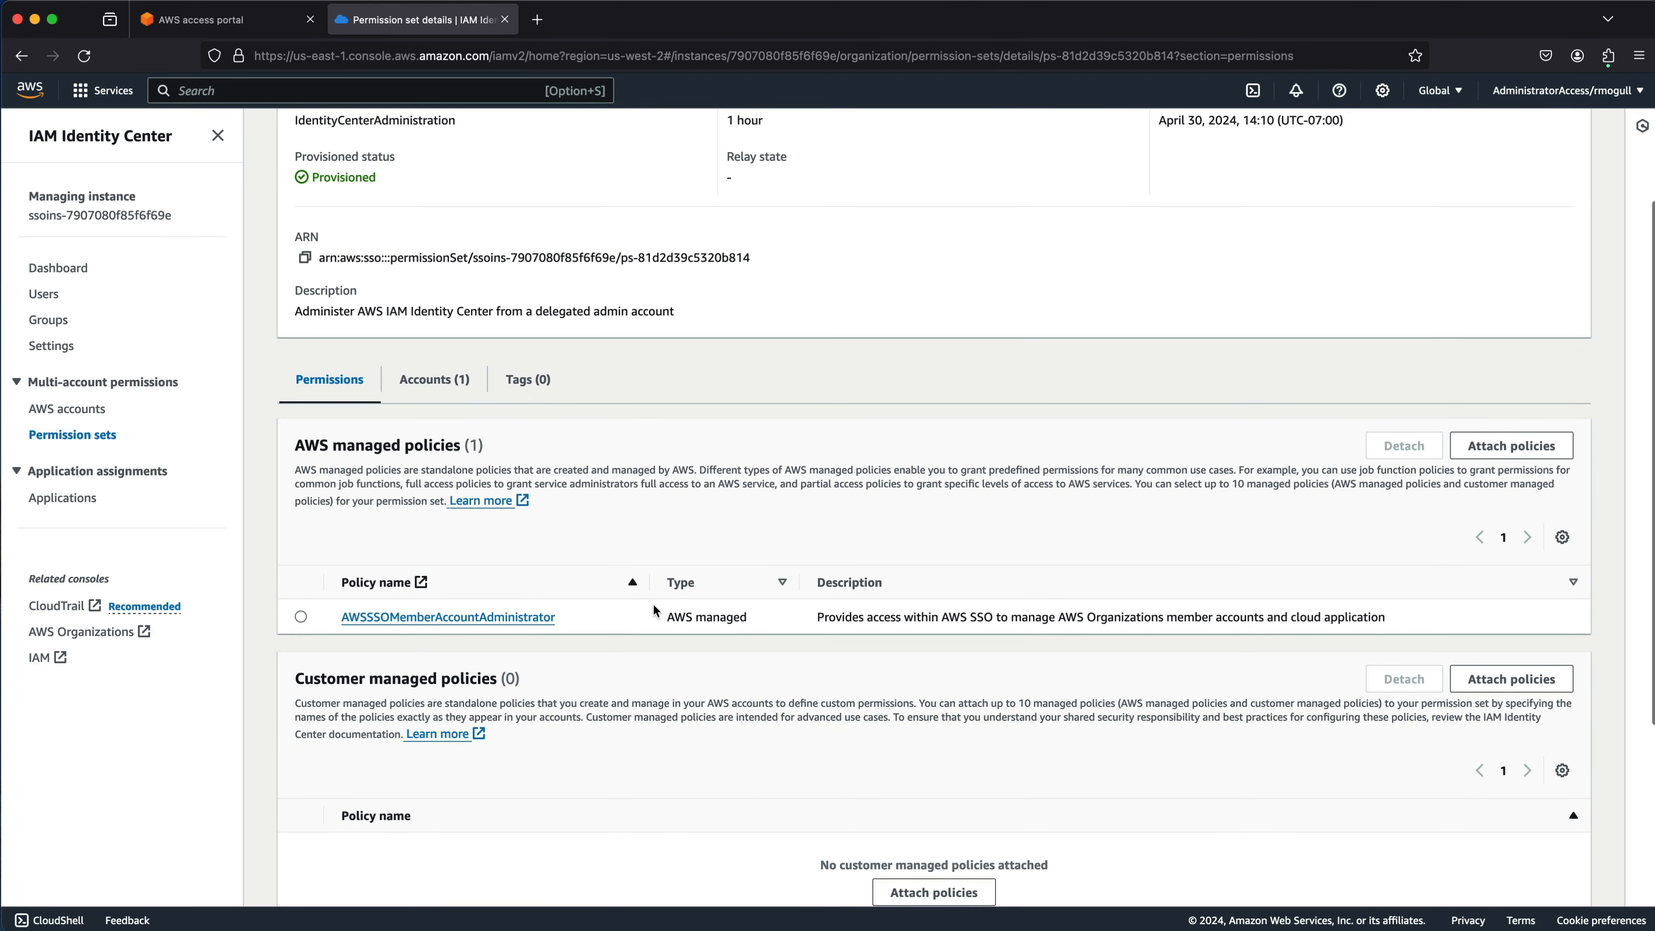
Open the AWSSSOMemberAccountAdministrator policy in a new browser tab.
right_click(505, 622)
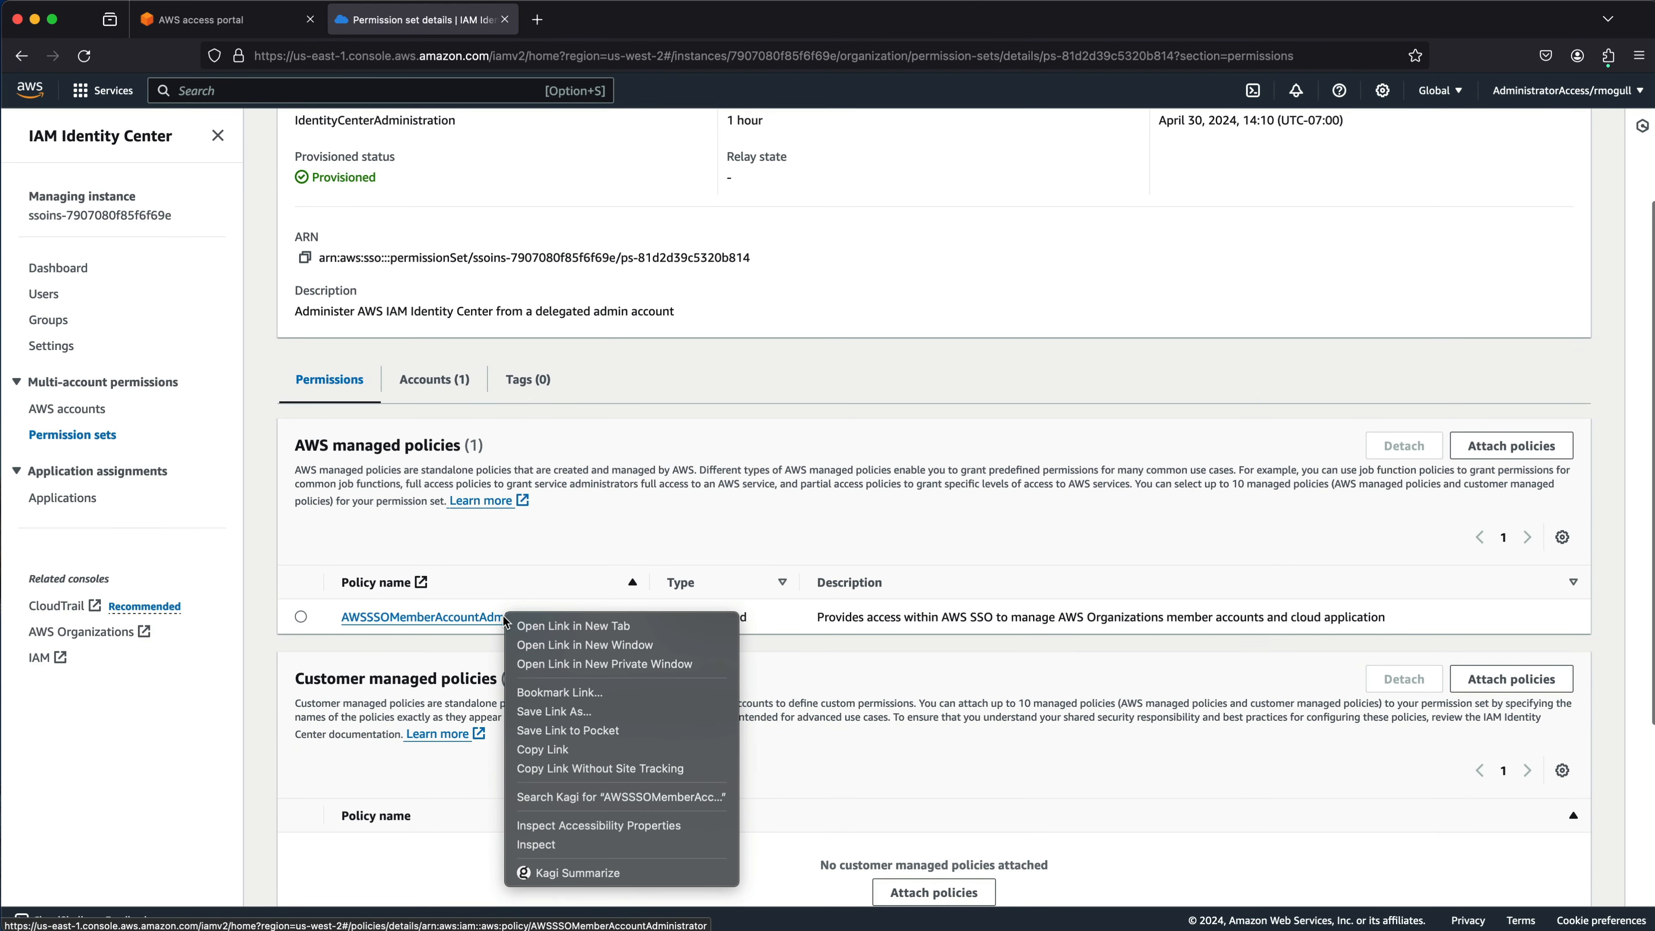
click(528, 625)
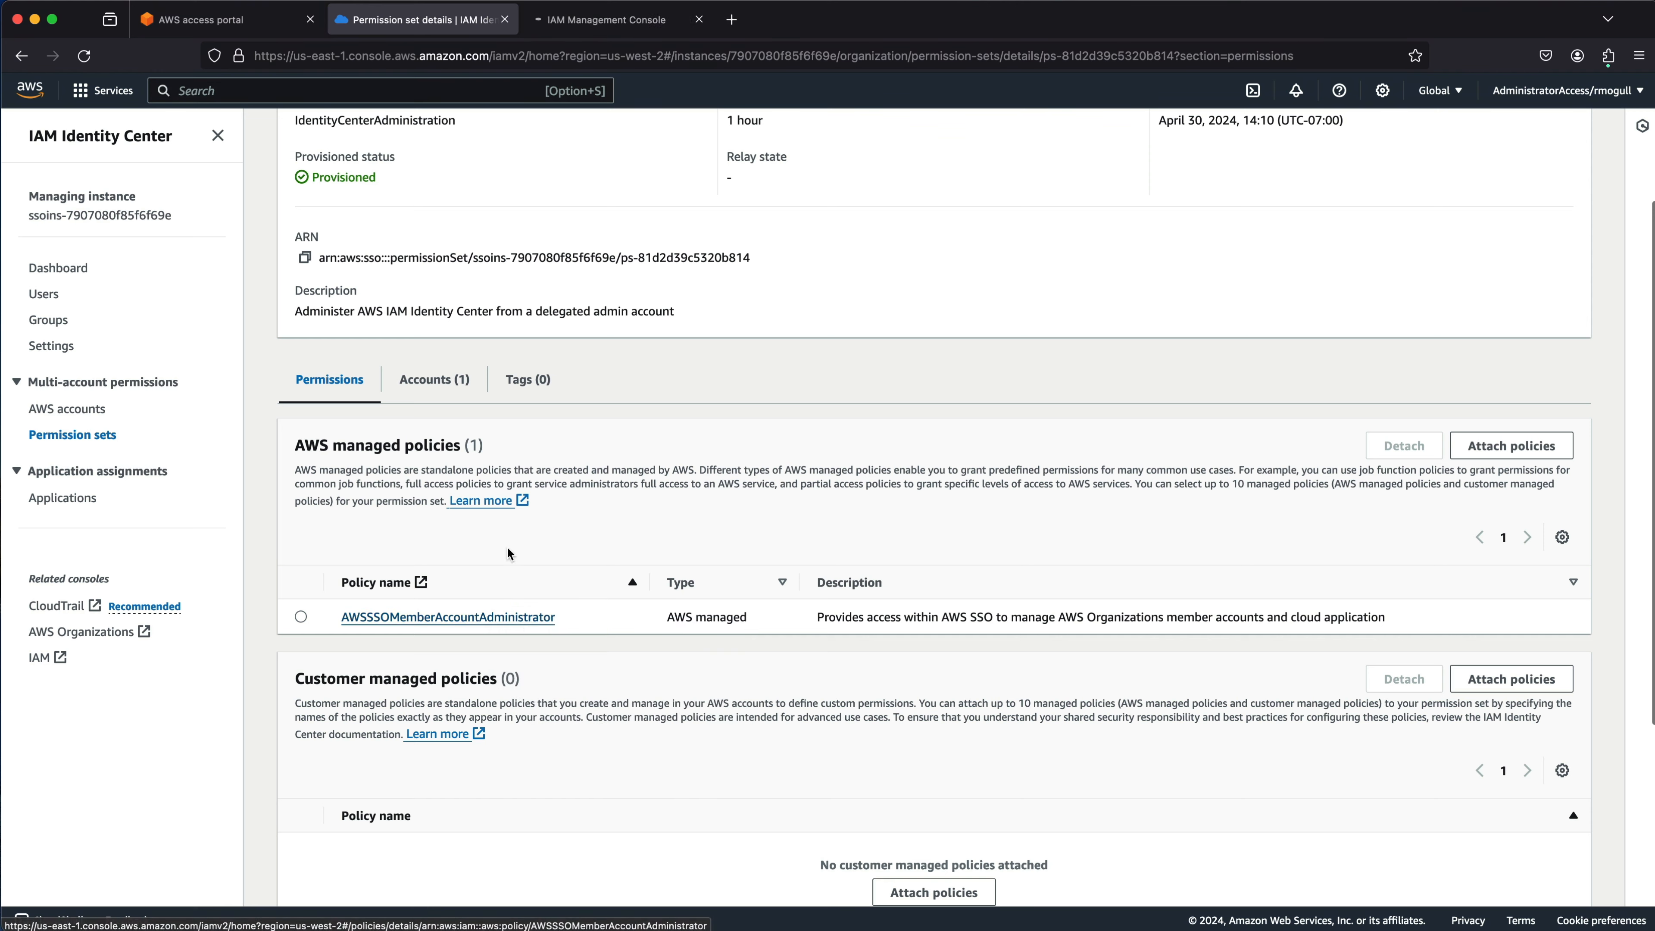
click(606, 27)
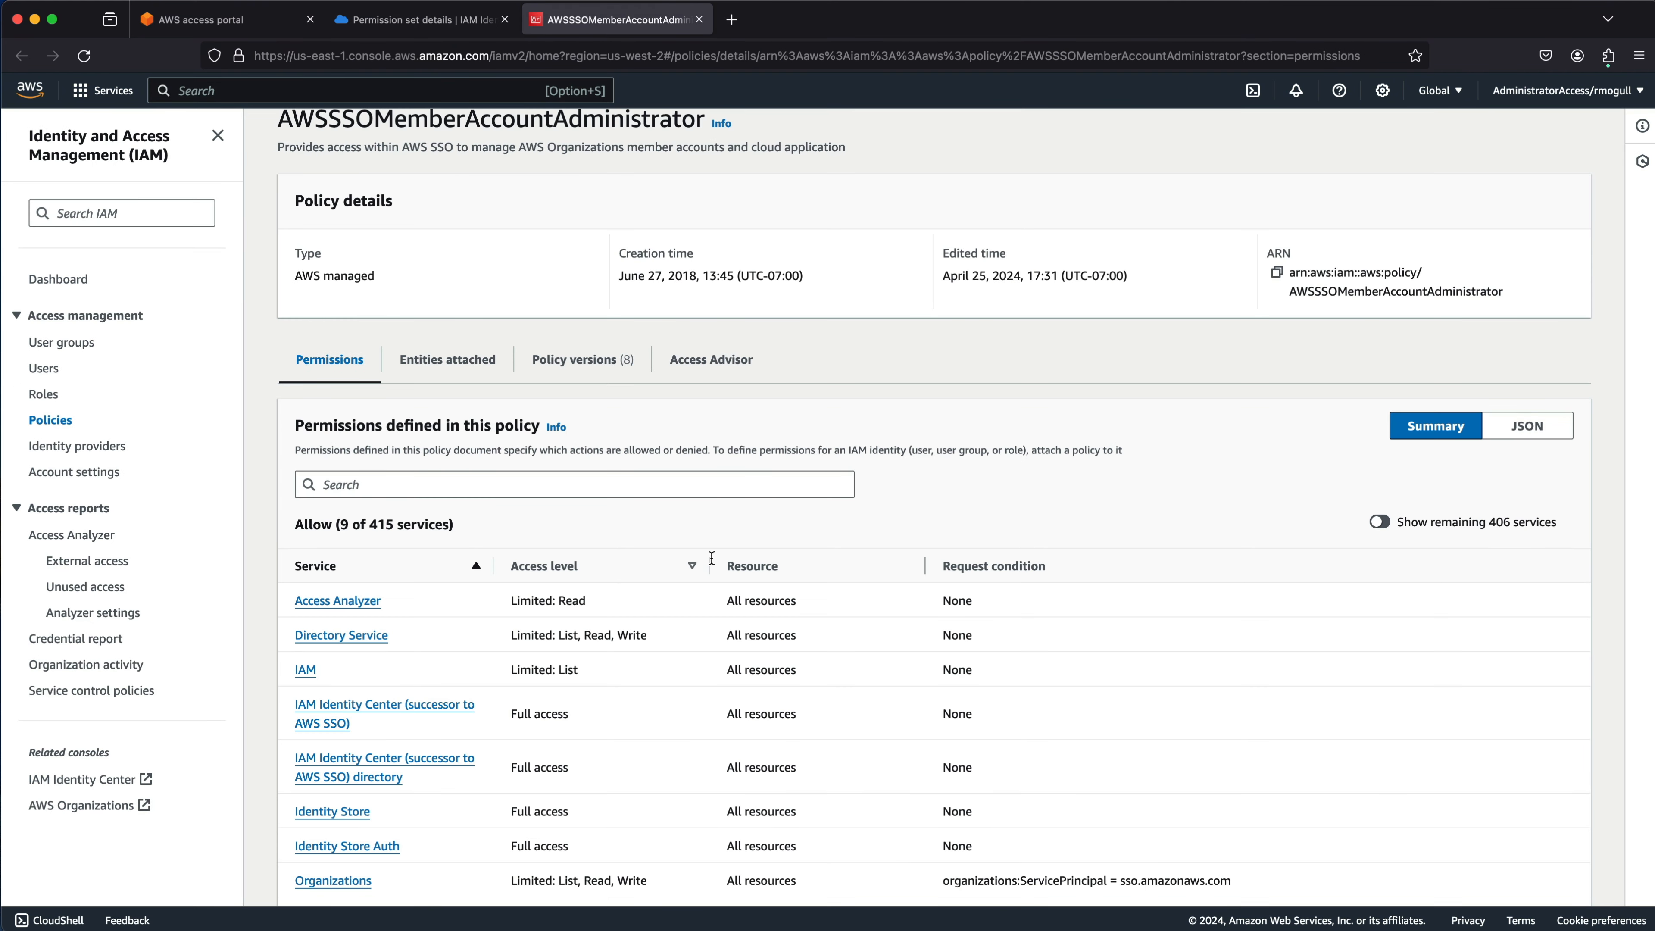
View the policy's JSON, highlighting the iam:ListPolicies permission, and scroll through the document.
click(1527, 424)
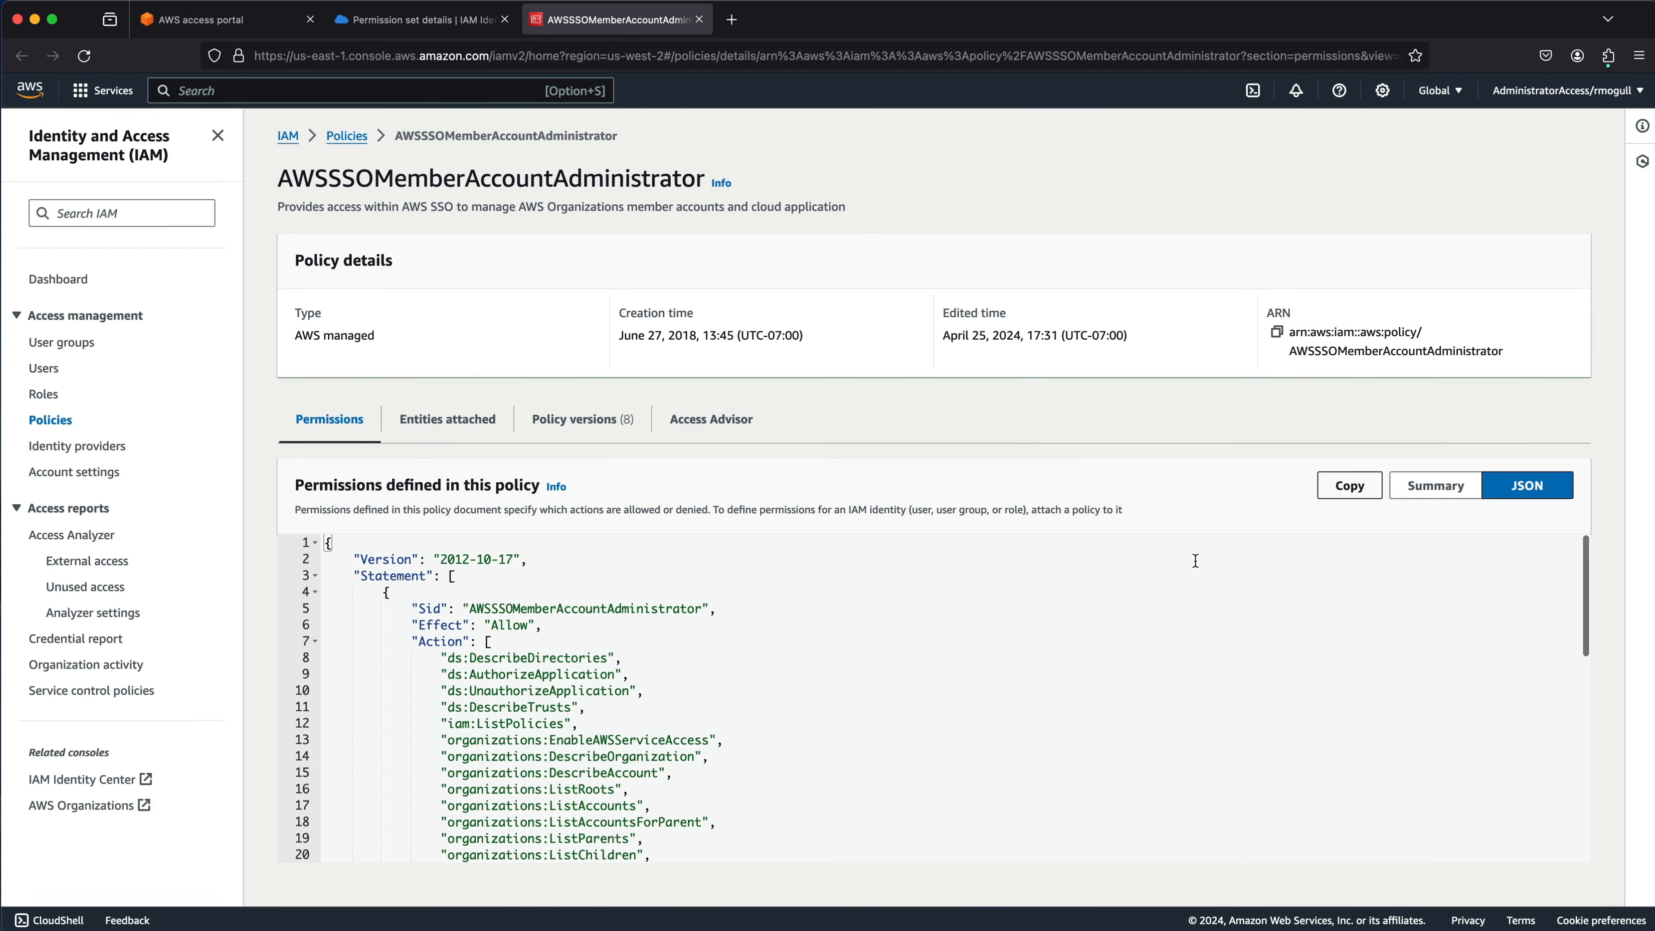
scroll(625, 656, down, 3)
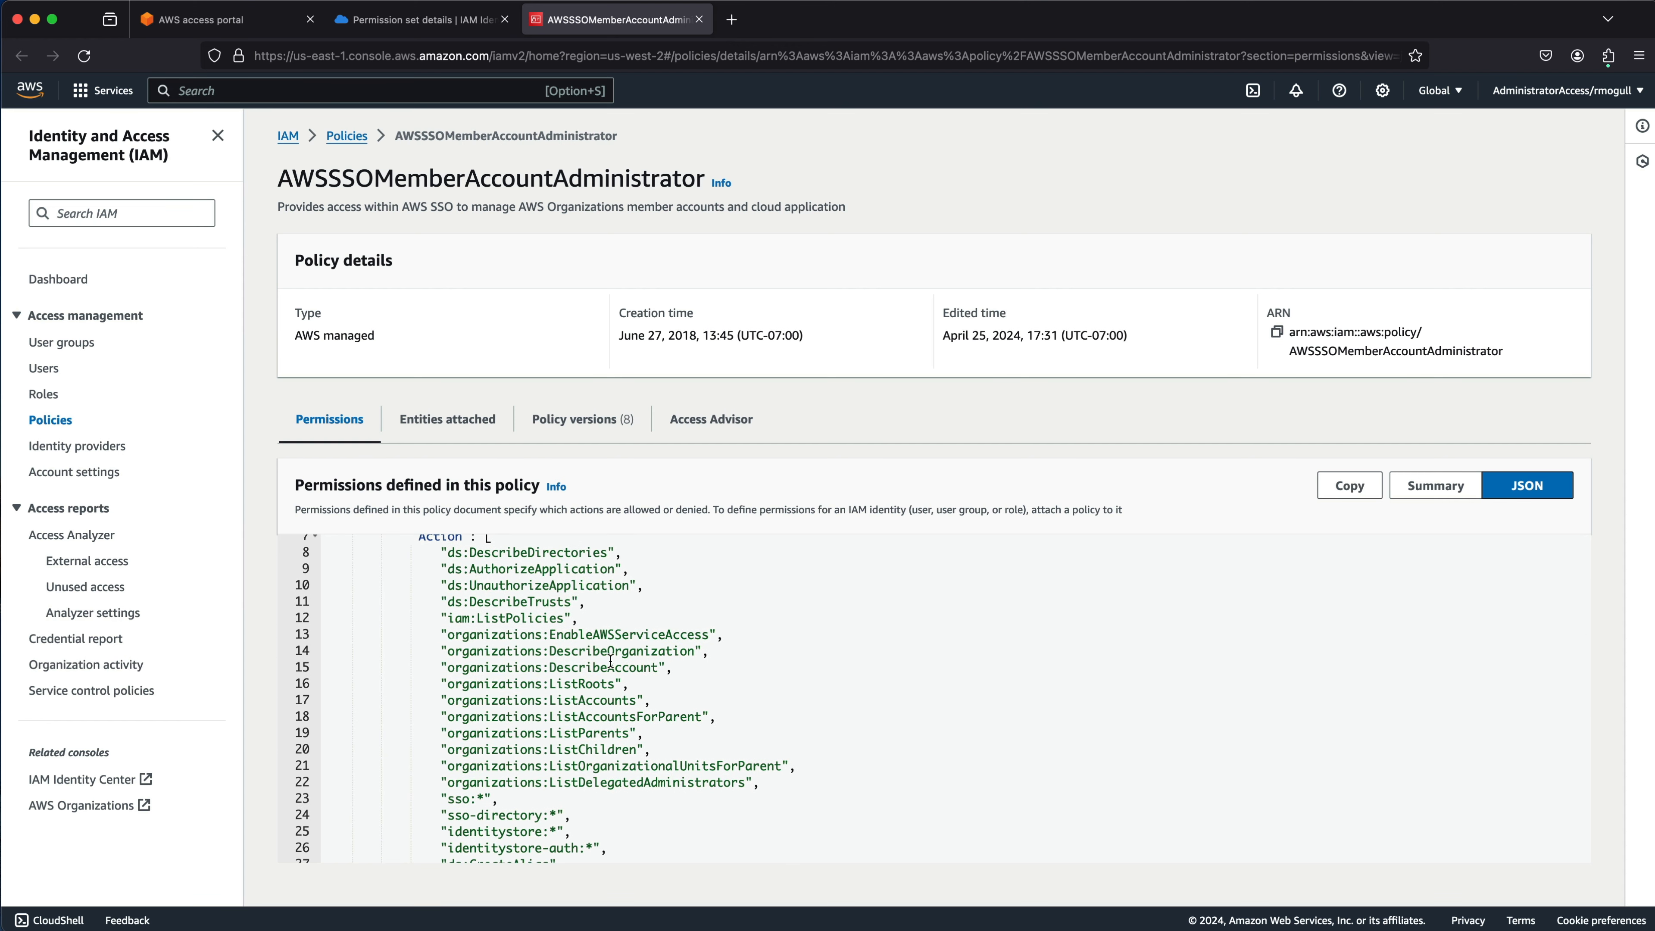
drag(585, 623, 436, 622)
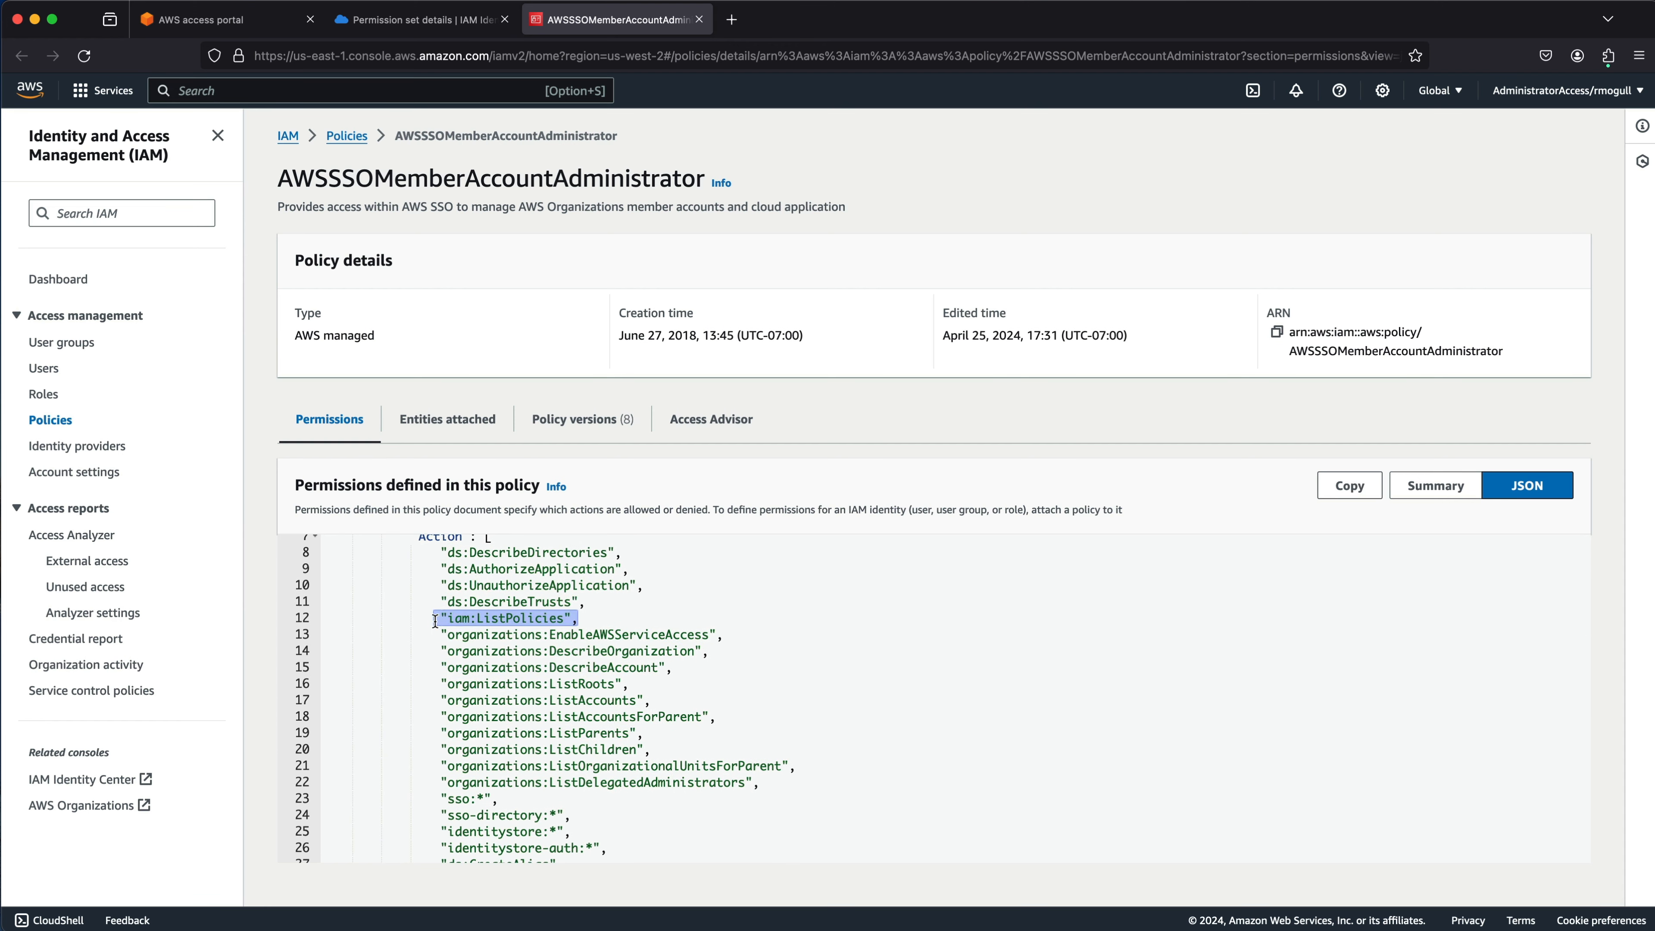
scroll(570, 671, down, 4)
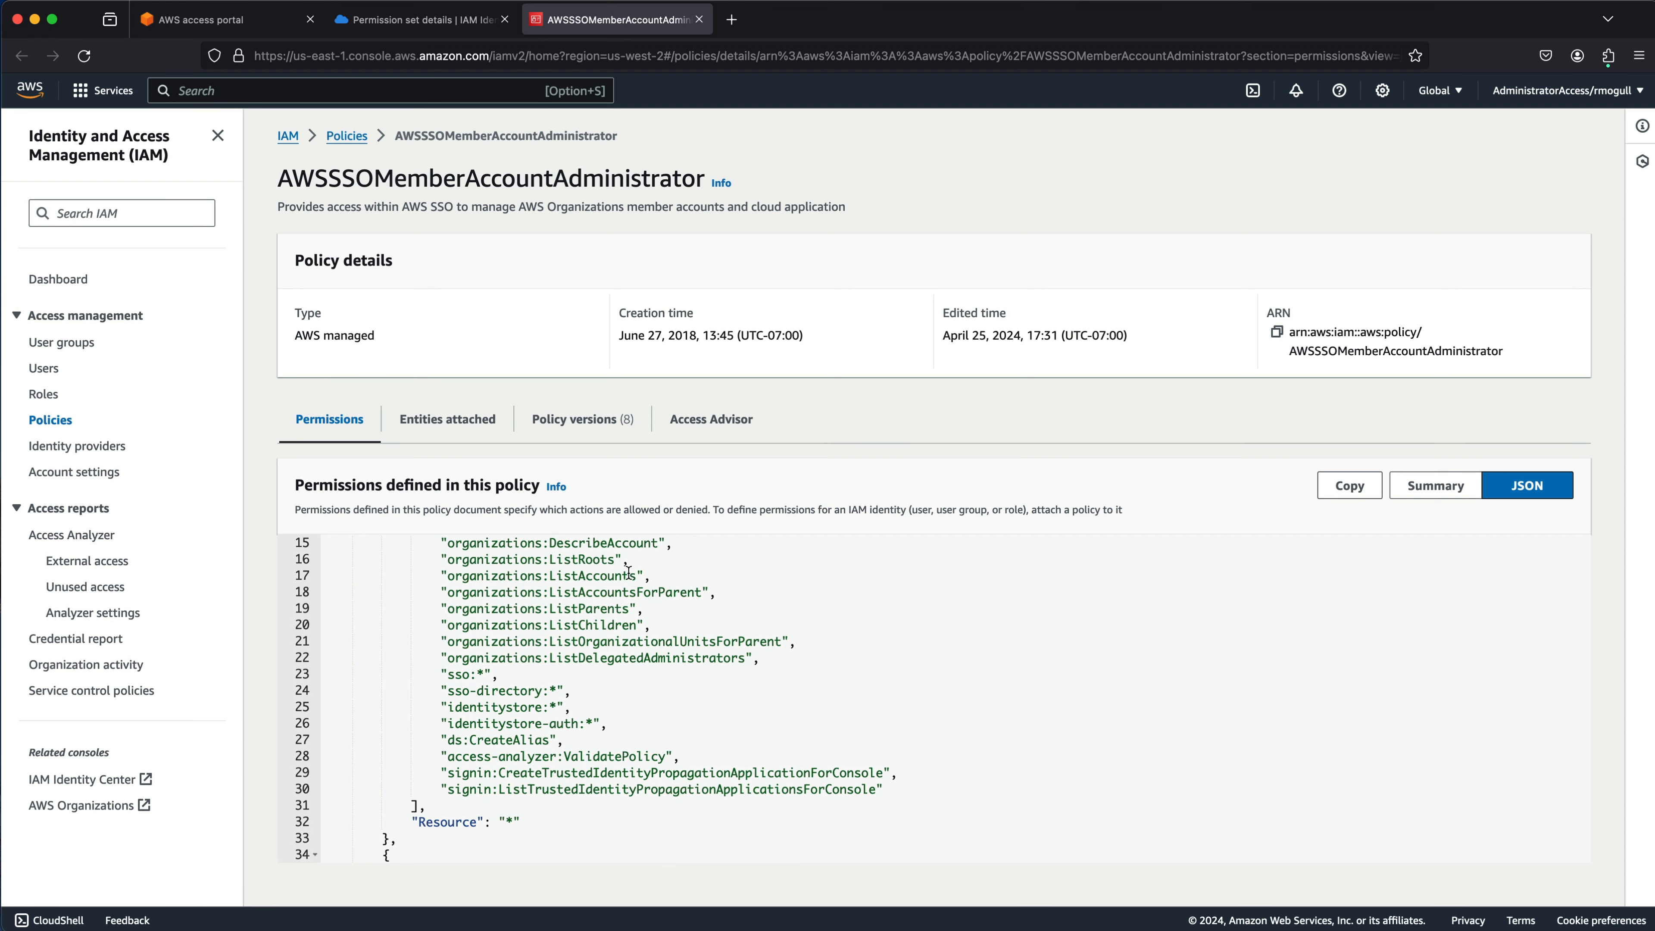
scroll(566, 649, down, 4)
scroll(566, 649, down, 5)
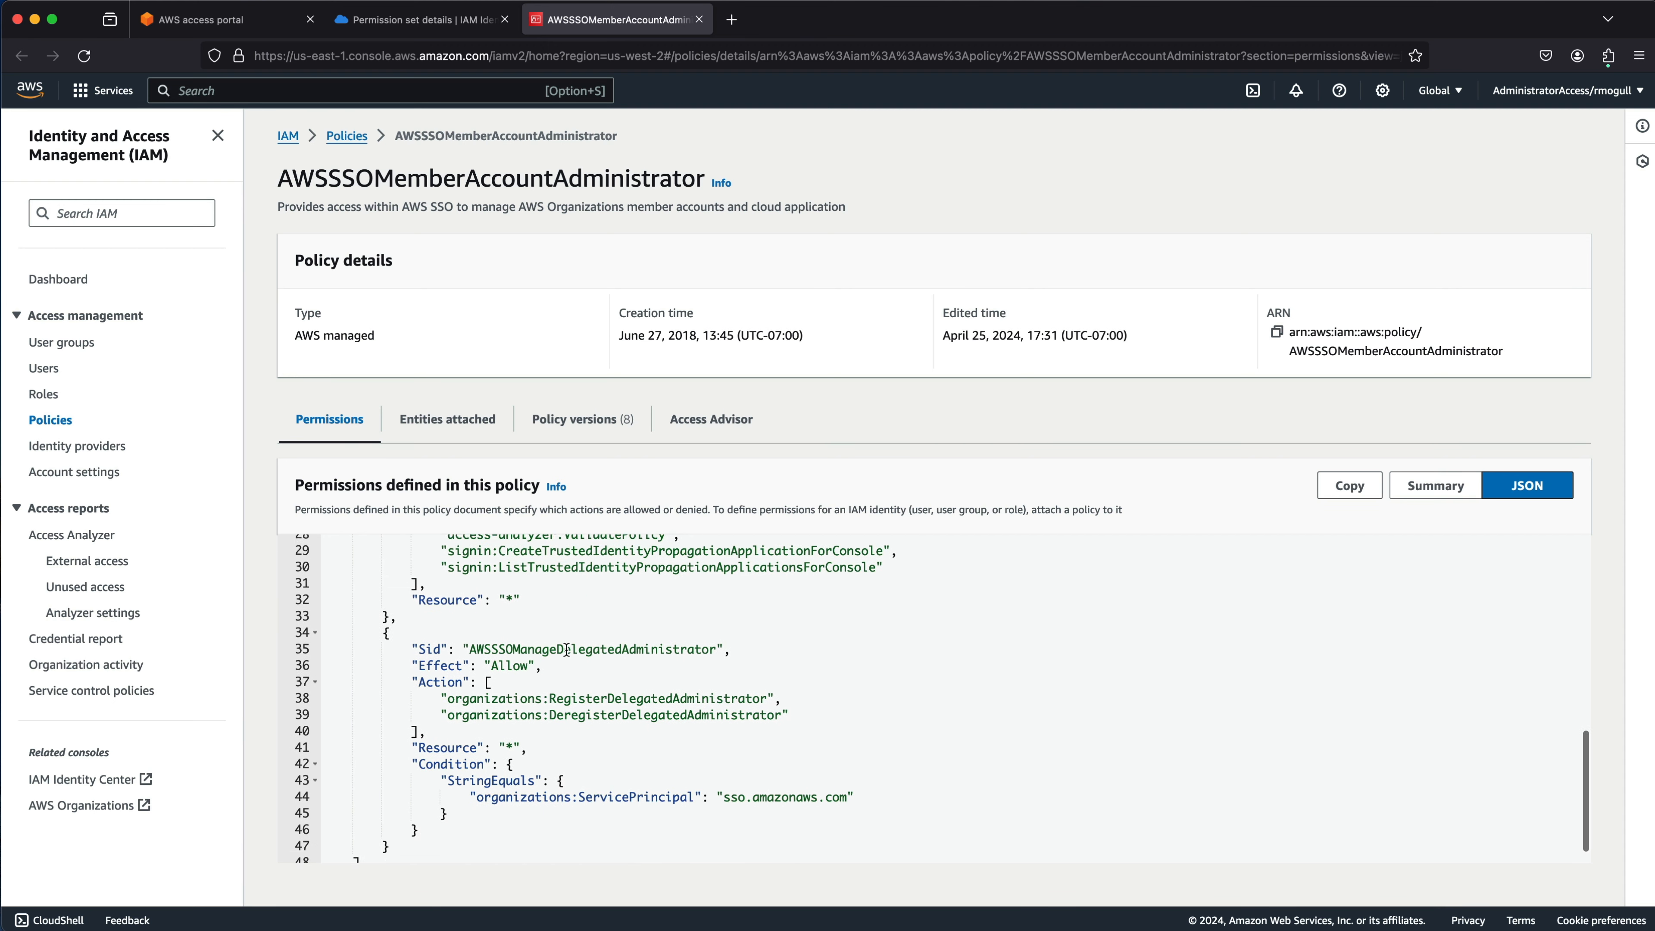
scroll(566, 650, up, 15)
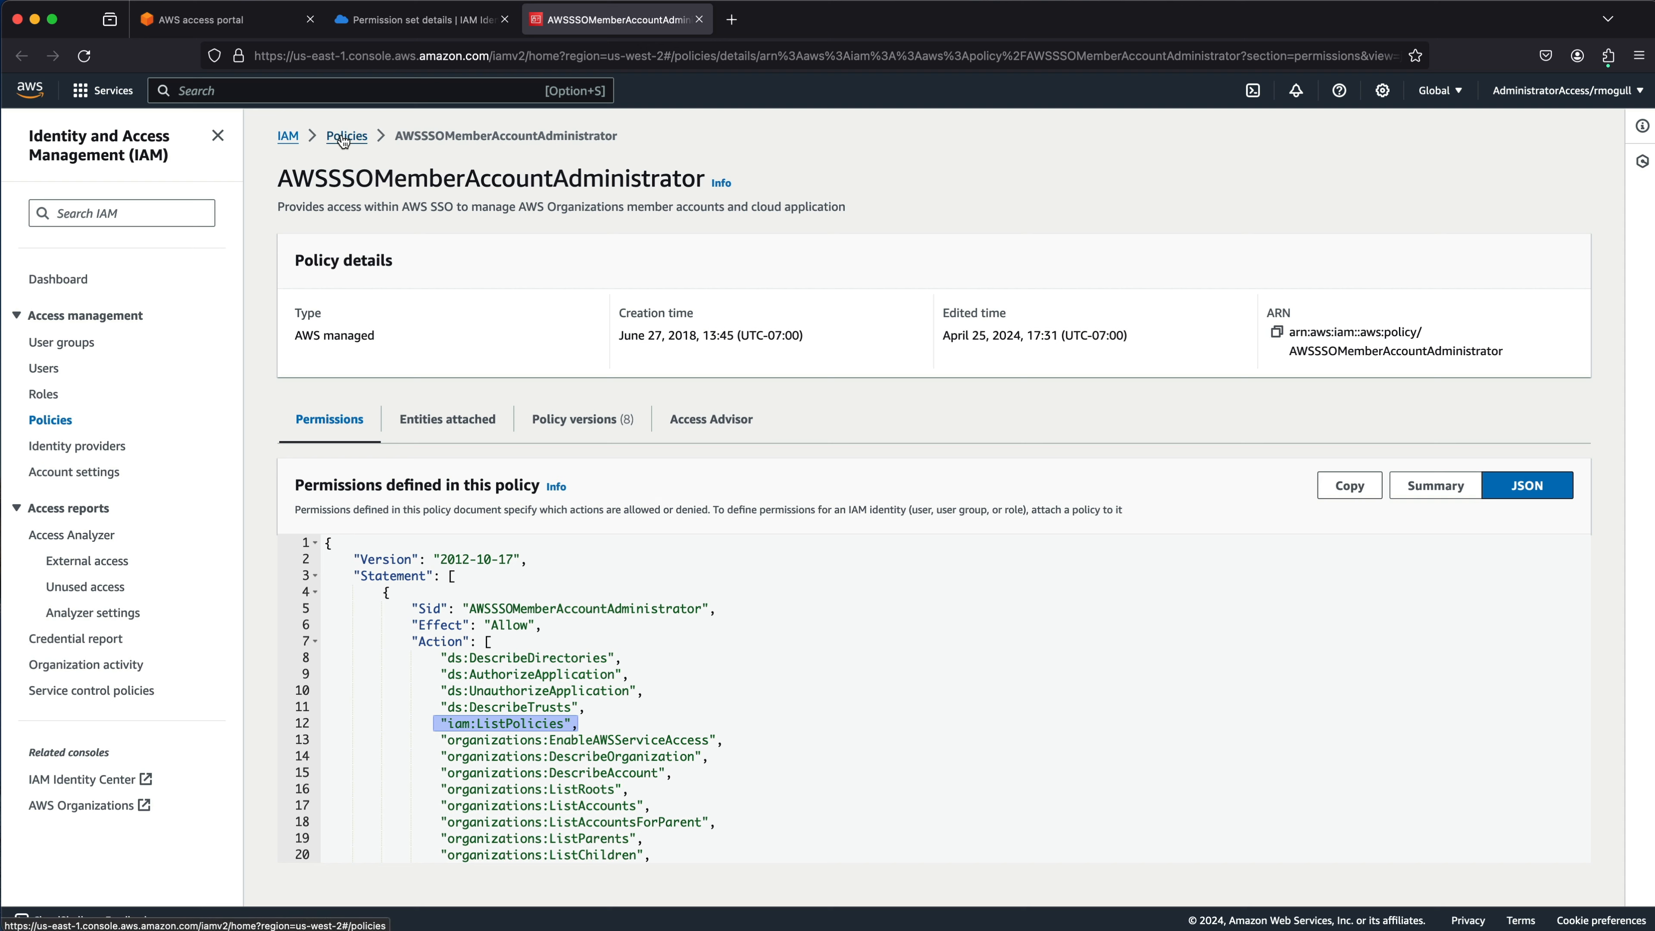
Back on the permission set, check the Attach AWS managed policies page with the filter on all types.
click(190, 24)
click(618, 27)
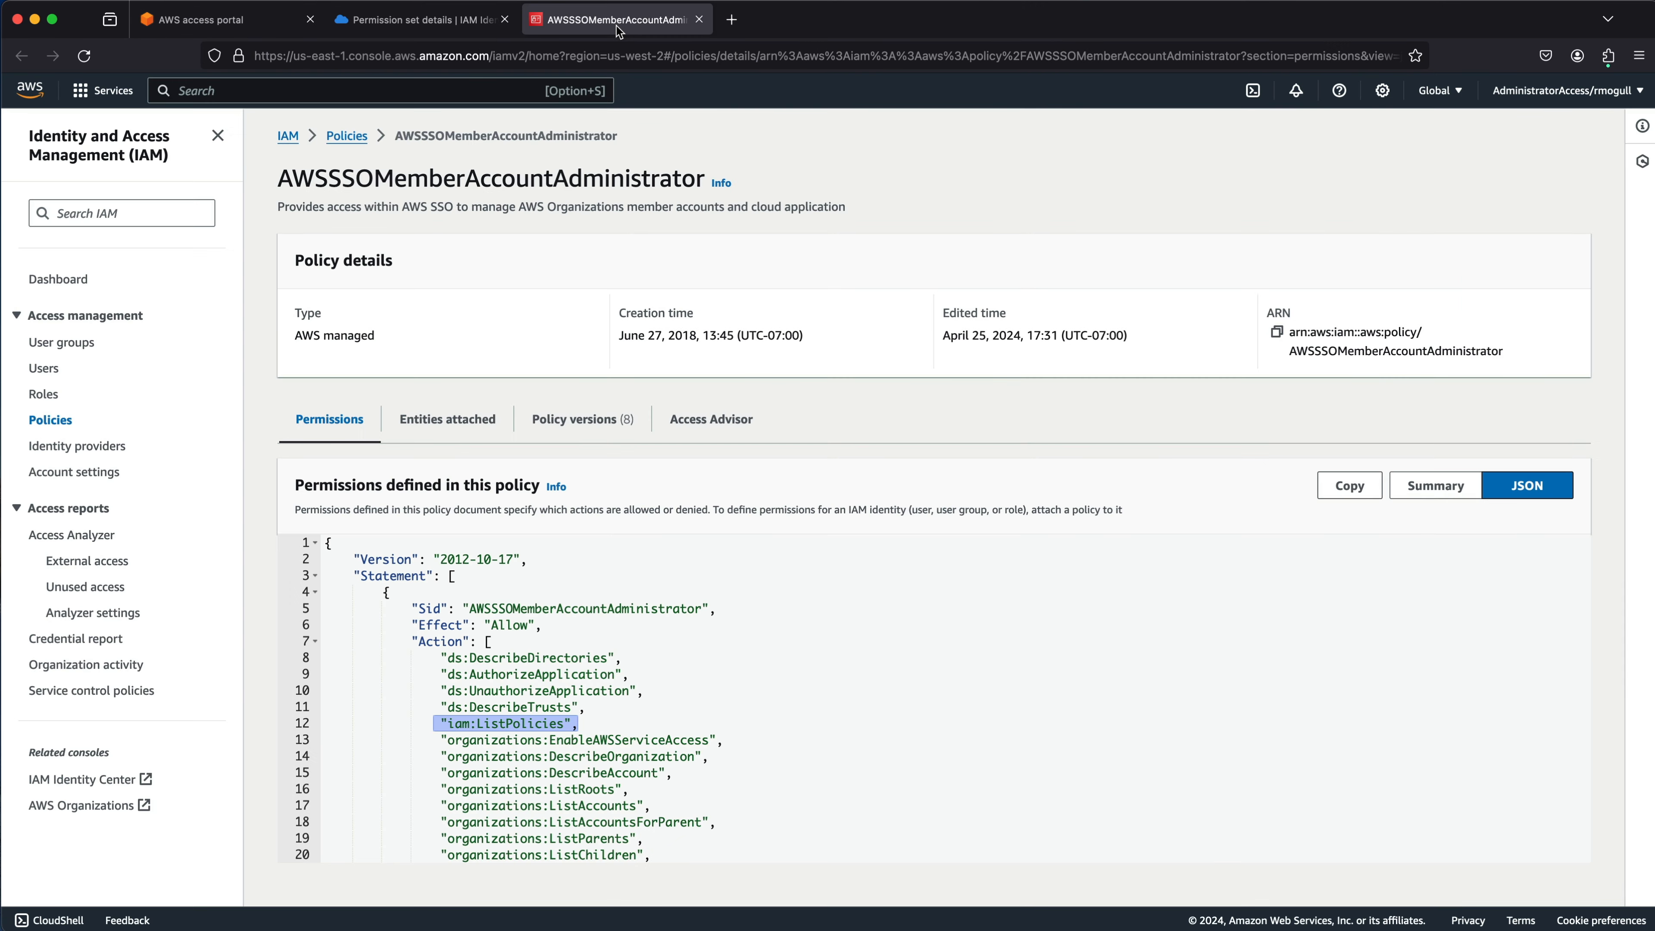
click(440, 29)
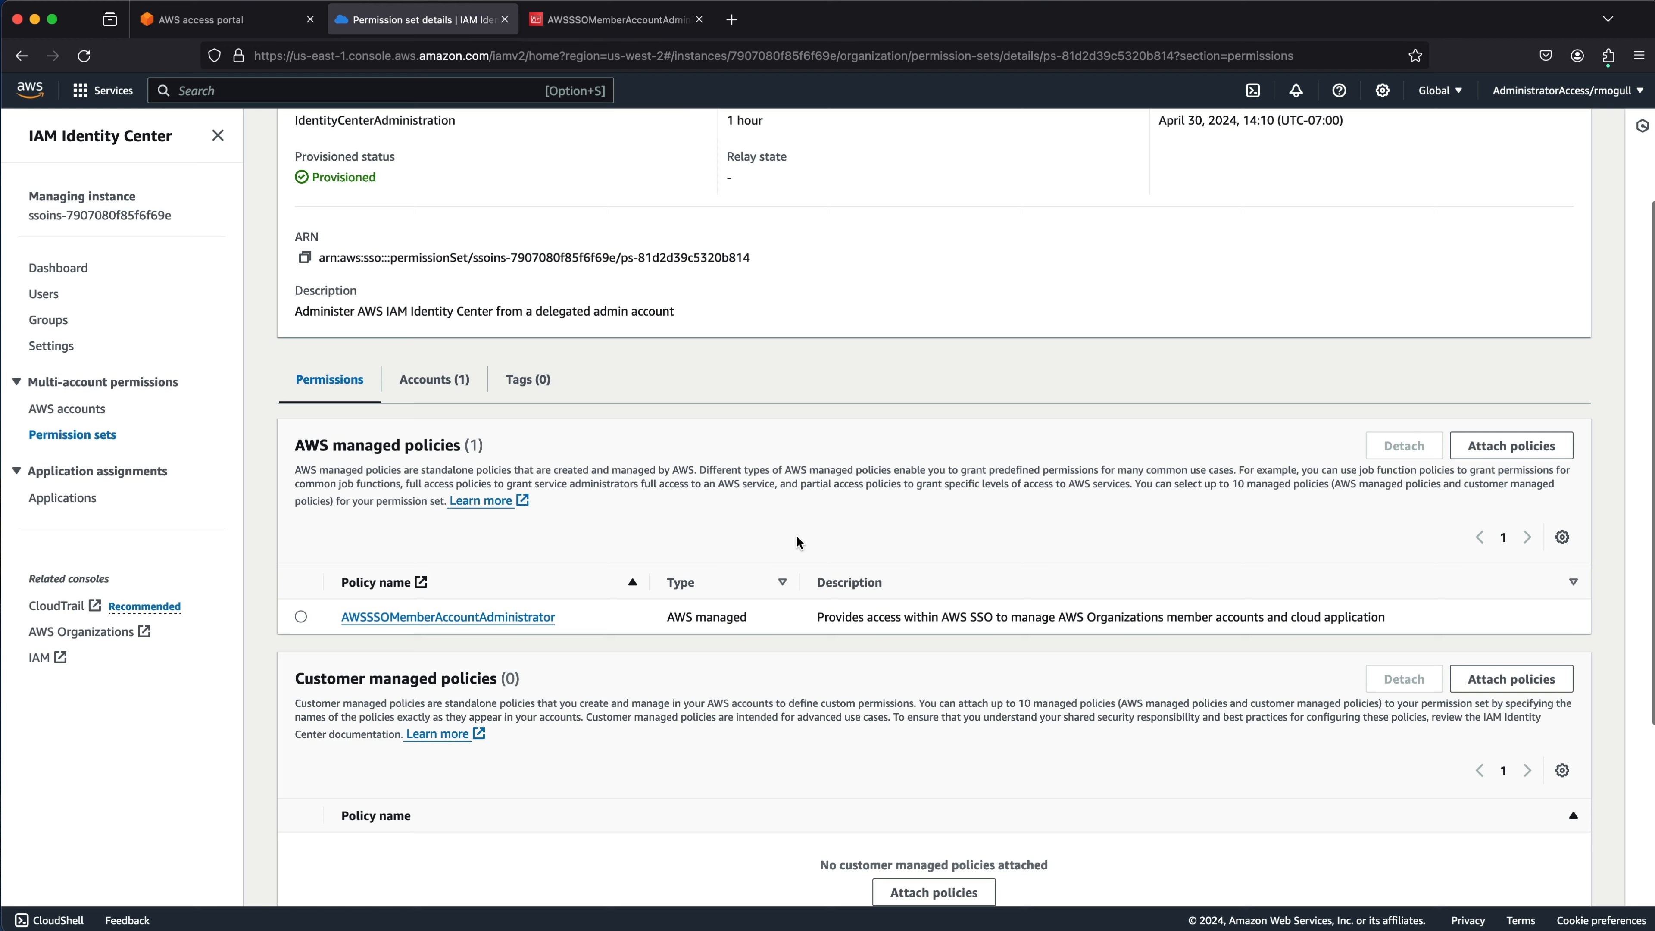
click(1469, 452)
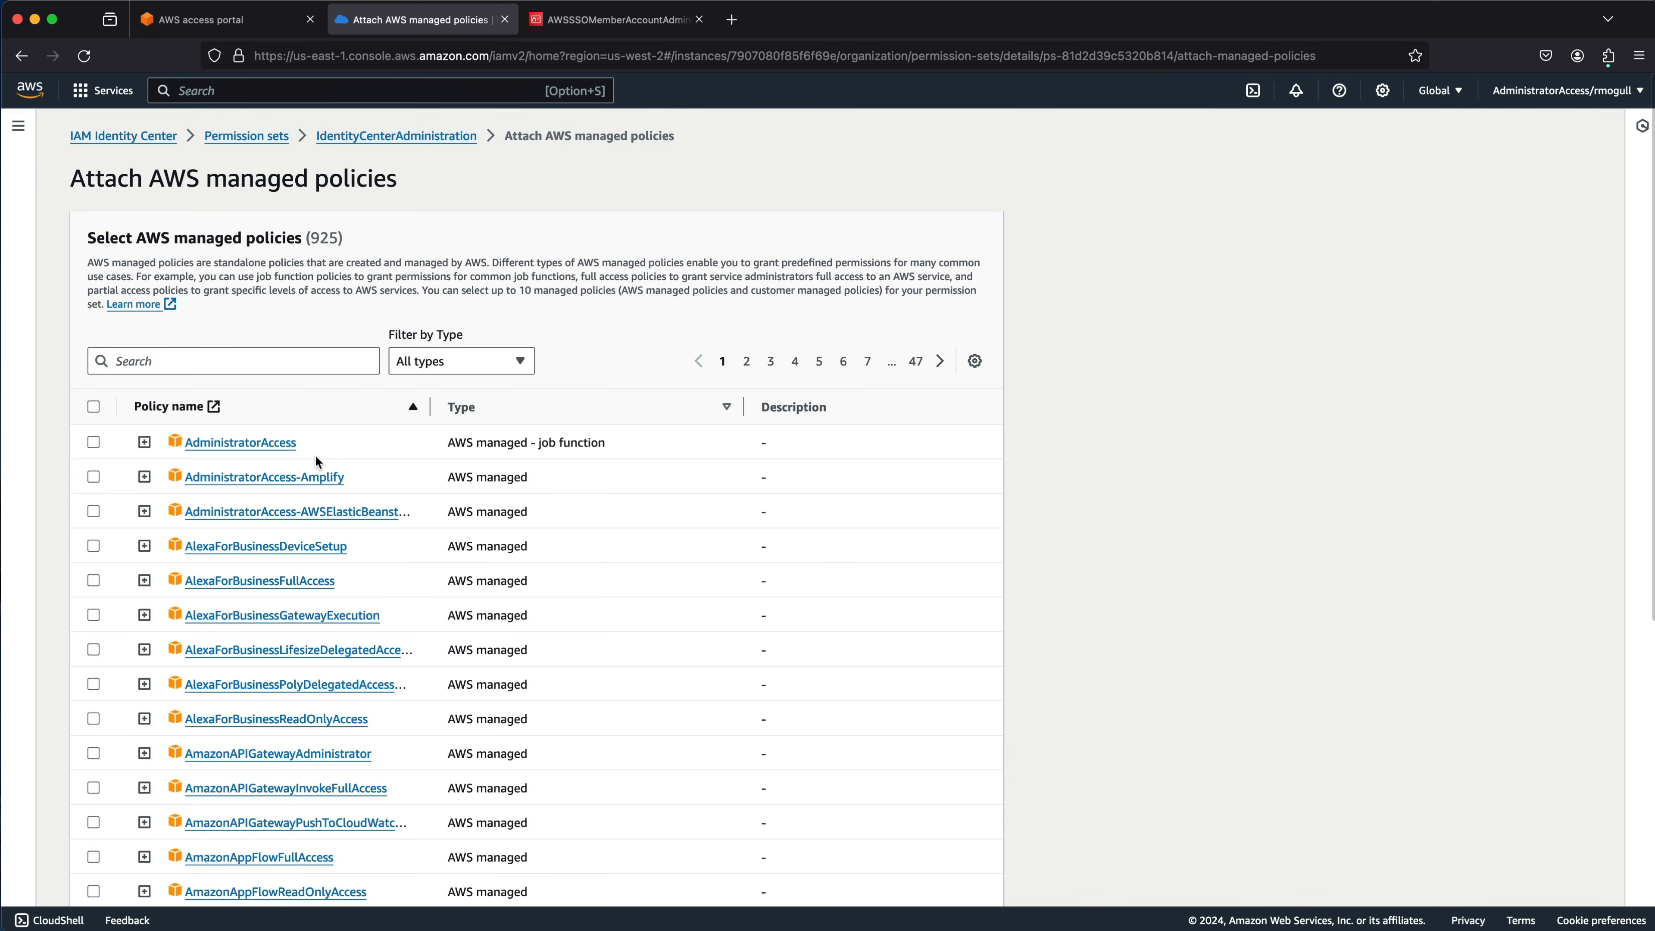
click(519, 362)
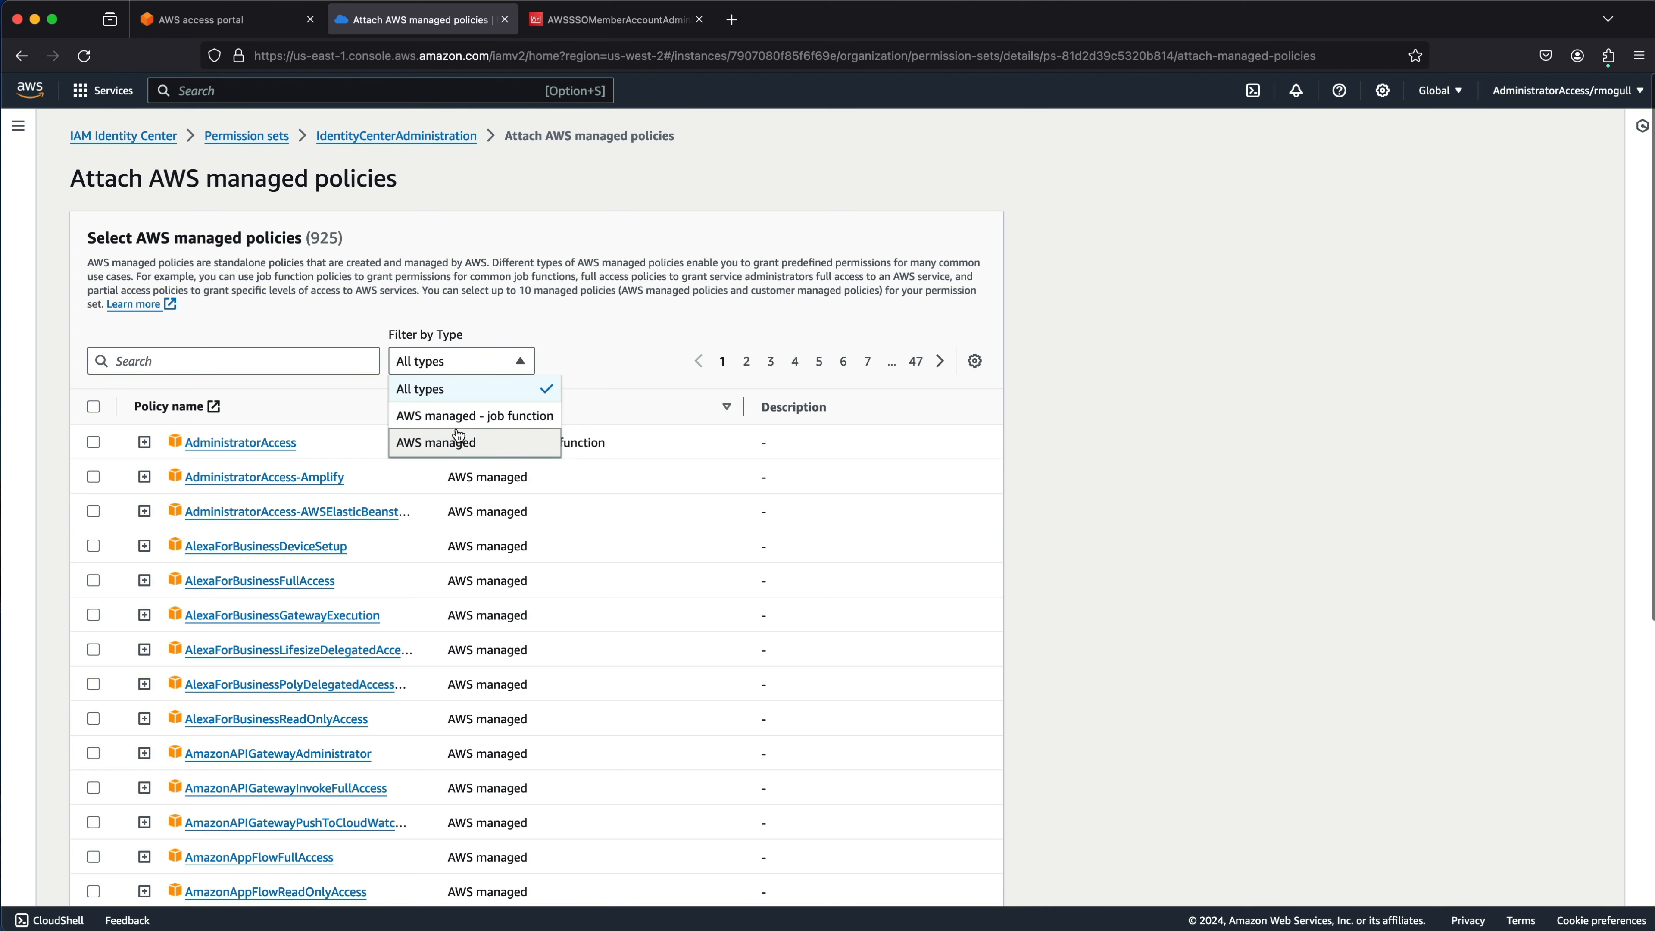
scroll(458, 435, down, 2)
scroll(451, 375, up, 2)
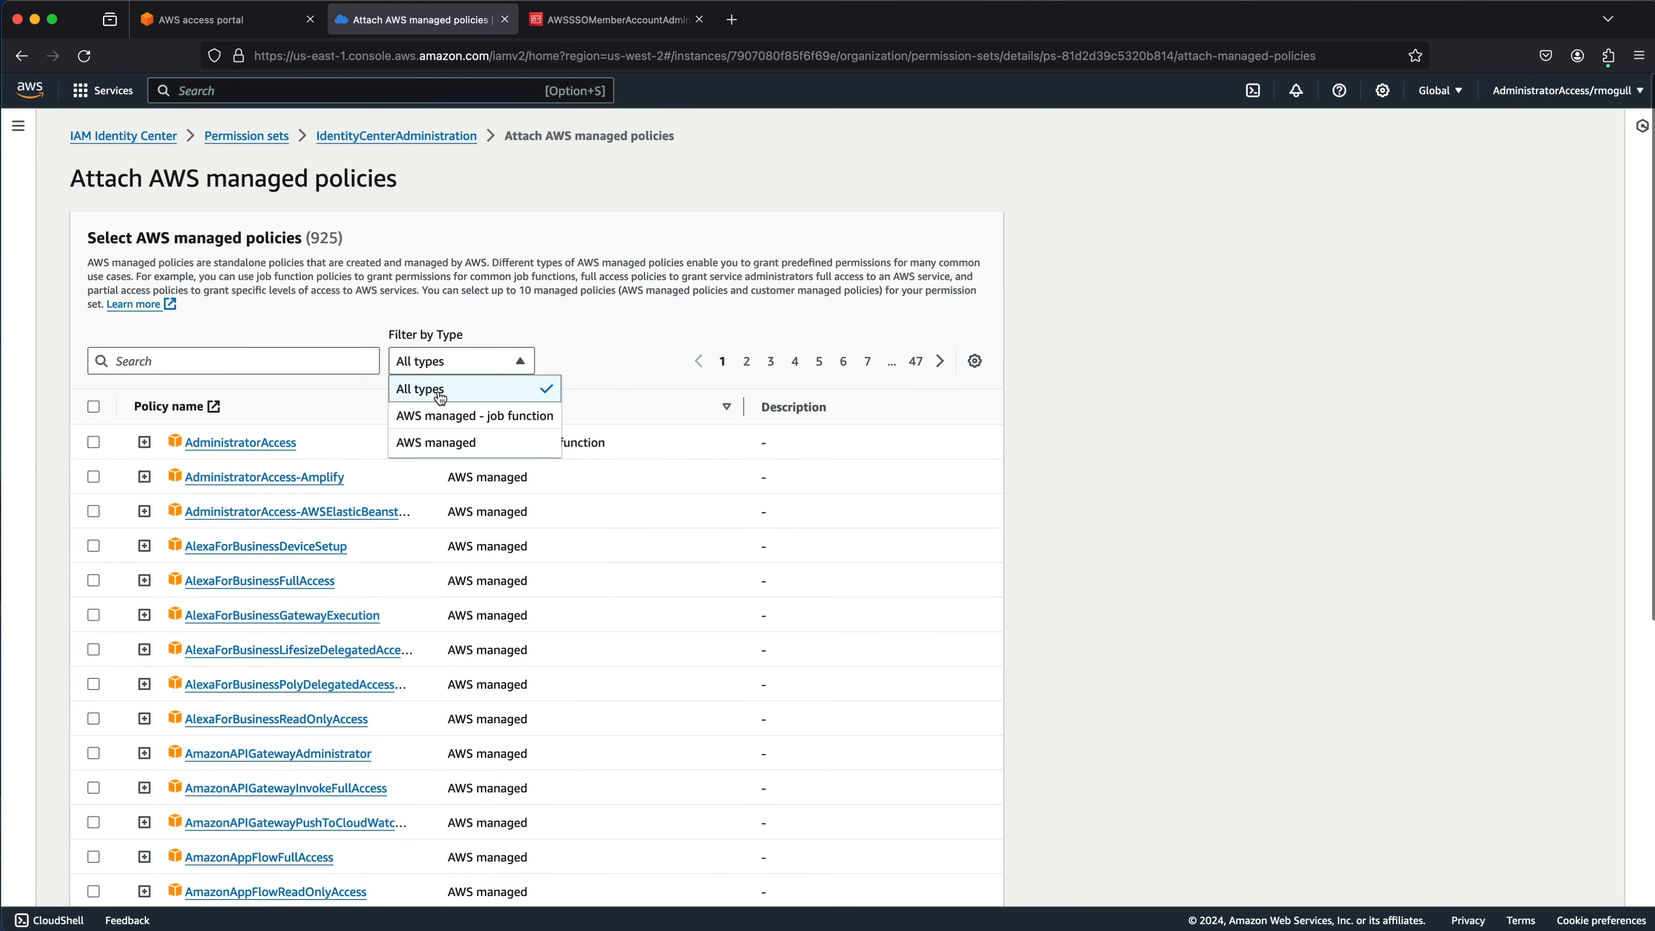
click(438, 390)
click(242, 361)
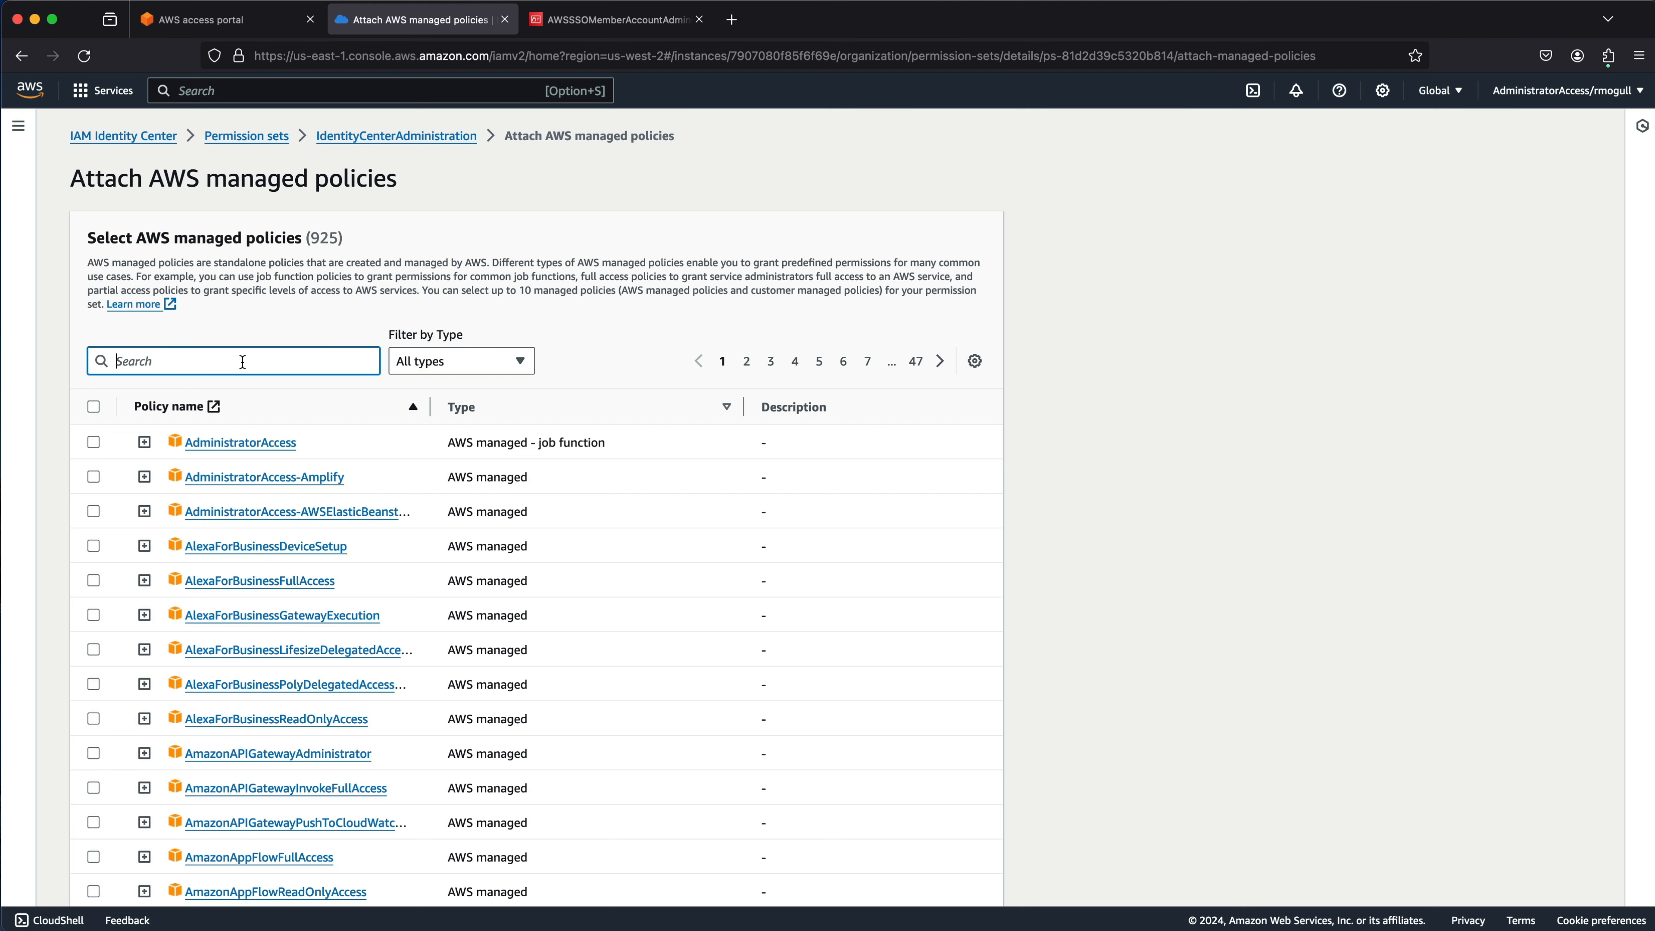
scroll(242, 362, down, 1)
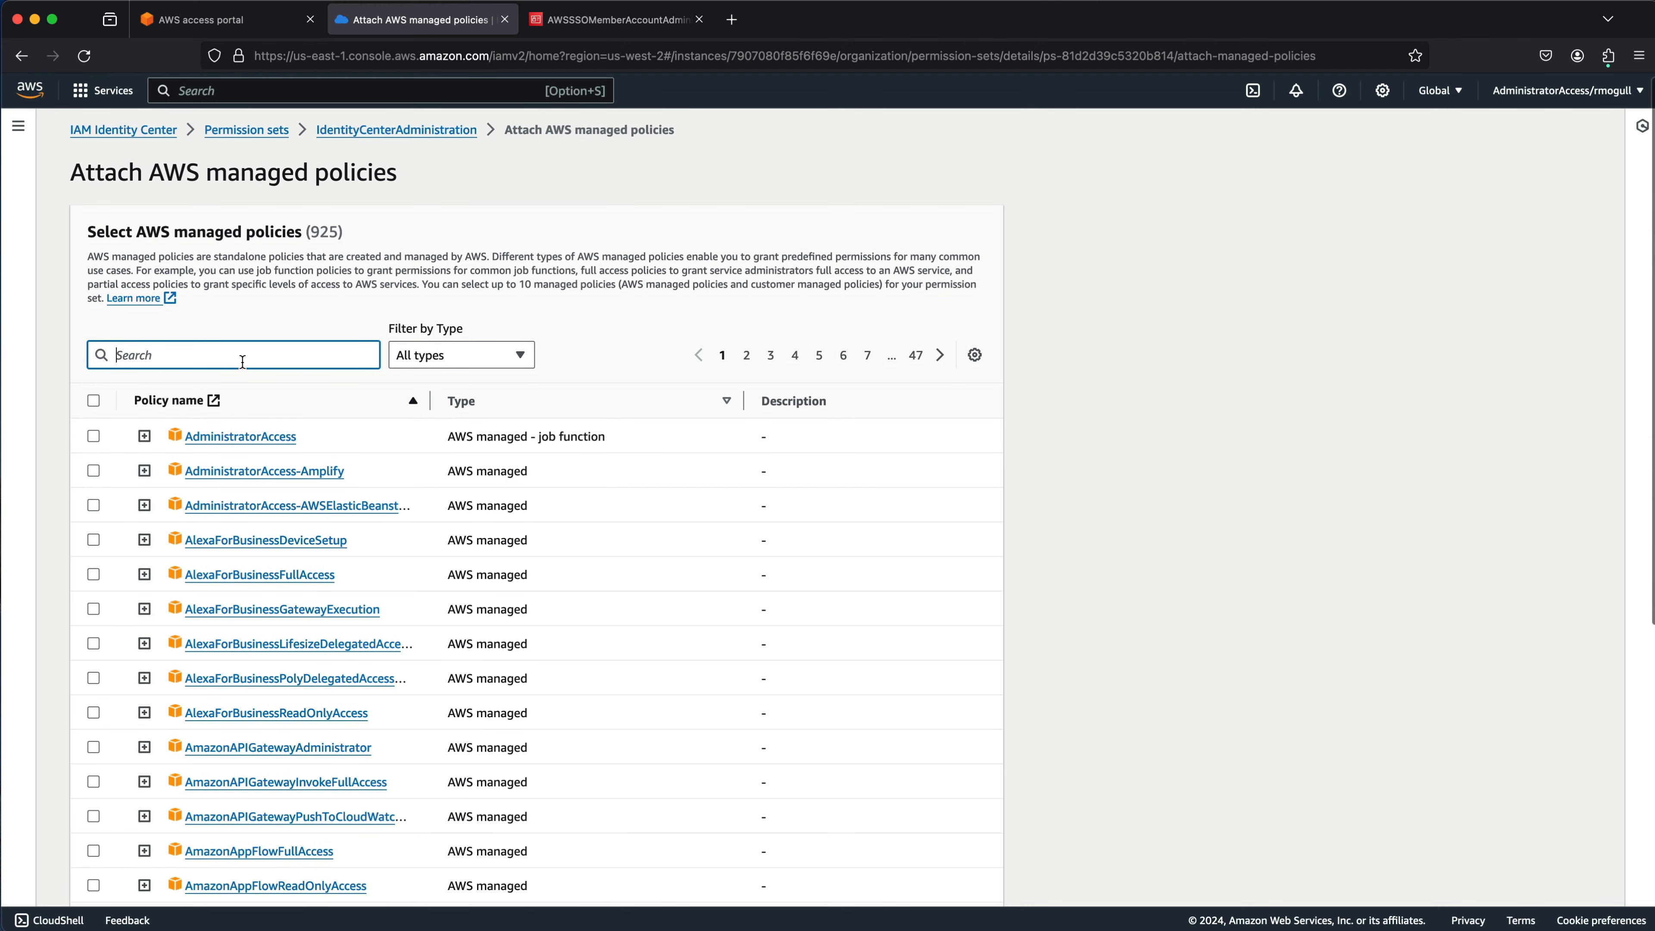
Return to the IdentityCenterAdministration permission set and scroll down to its attached policies.
click(435, 130)
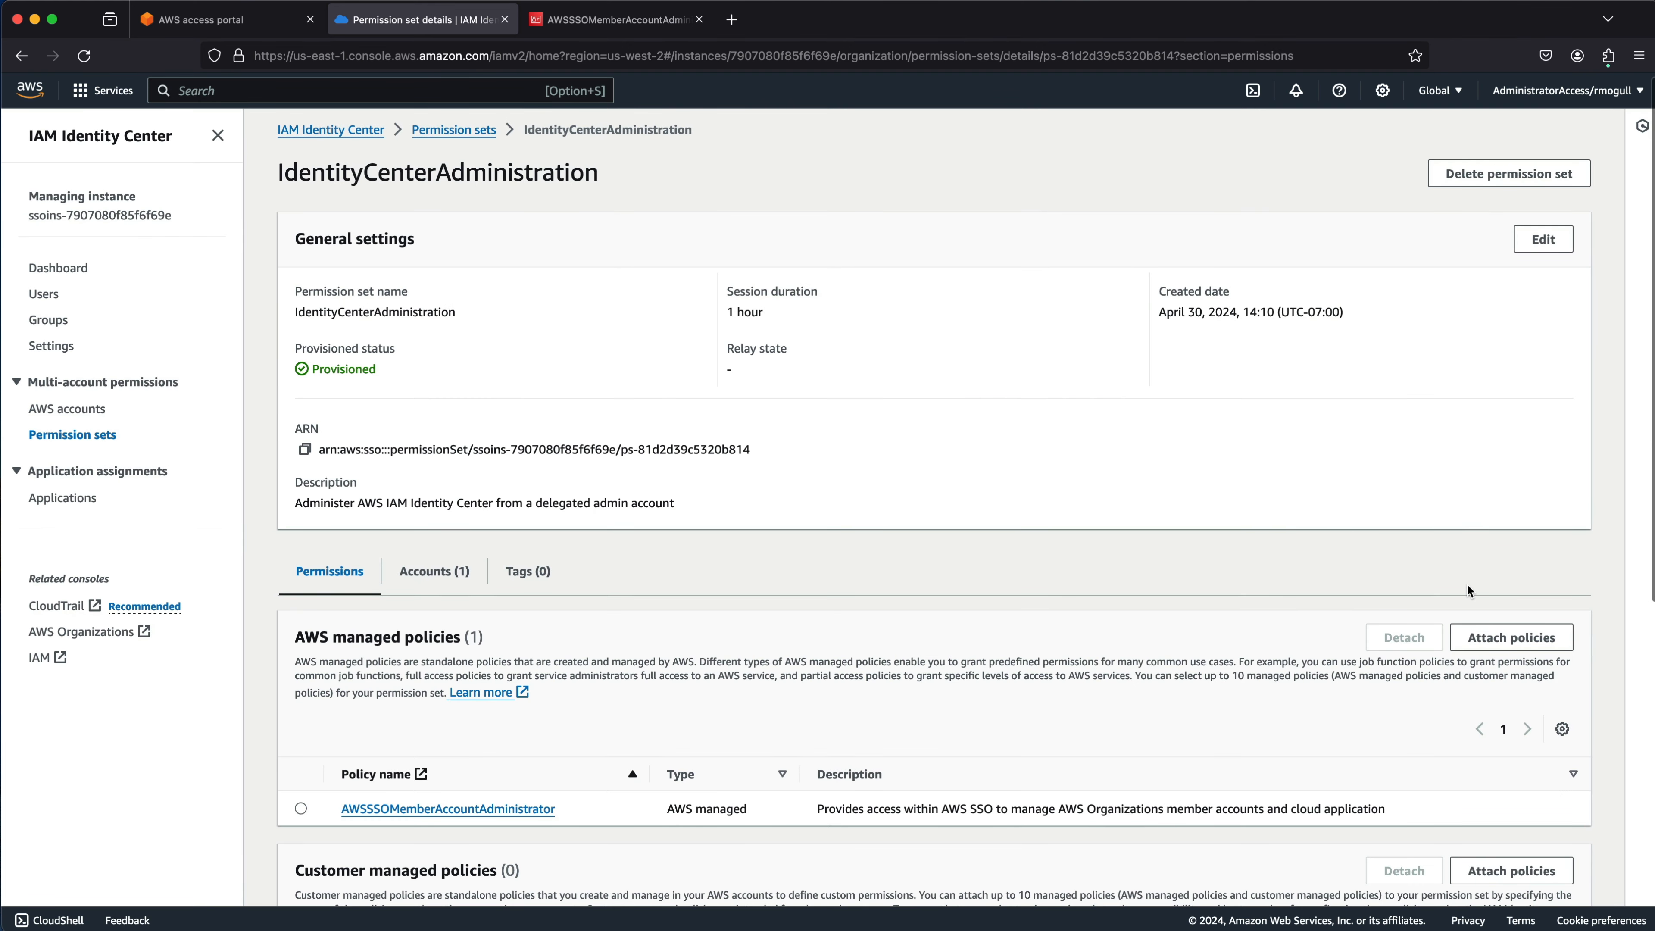
scroll(1433, 592, down, 2)
scroll(1467, 590, down, 5)
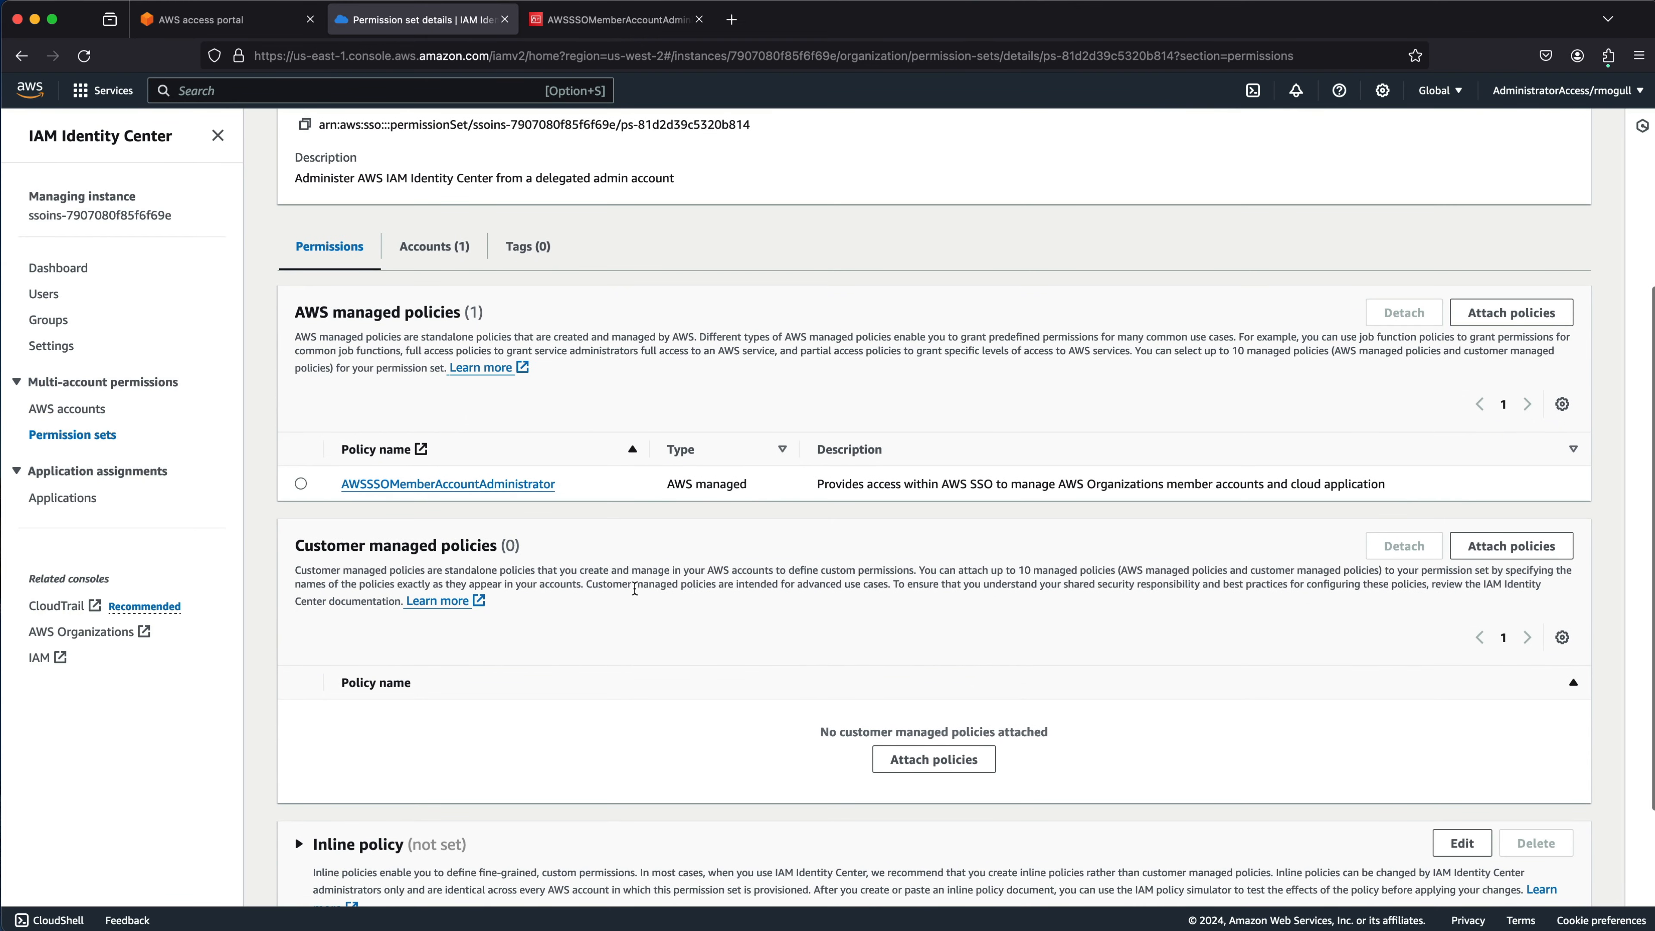
scroll(1364, 636, down, 2)
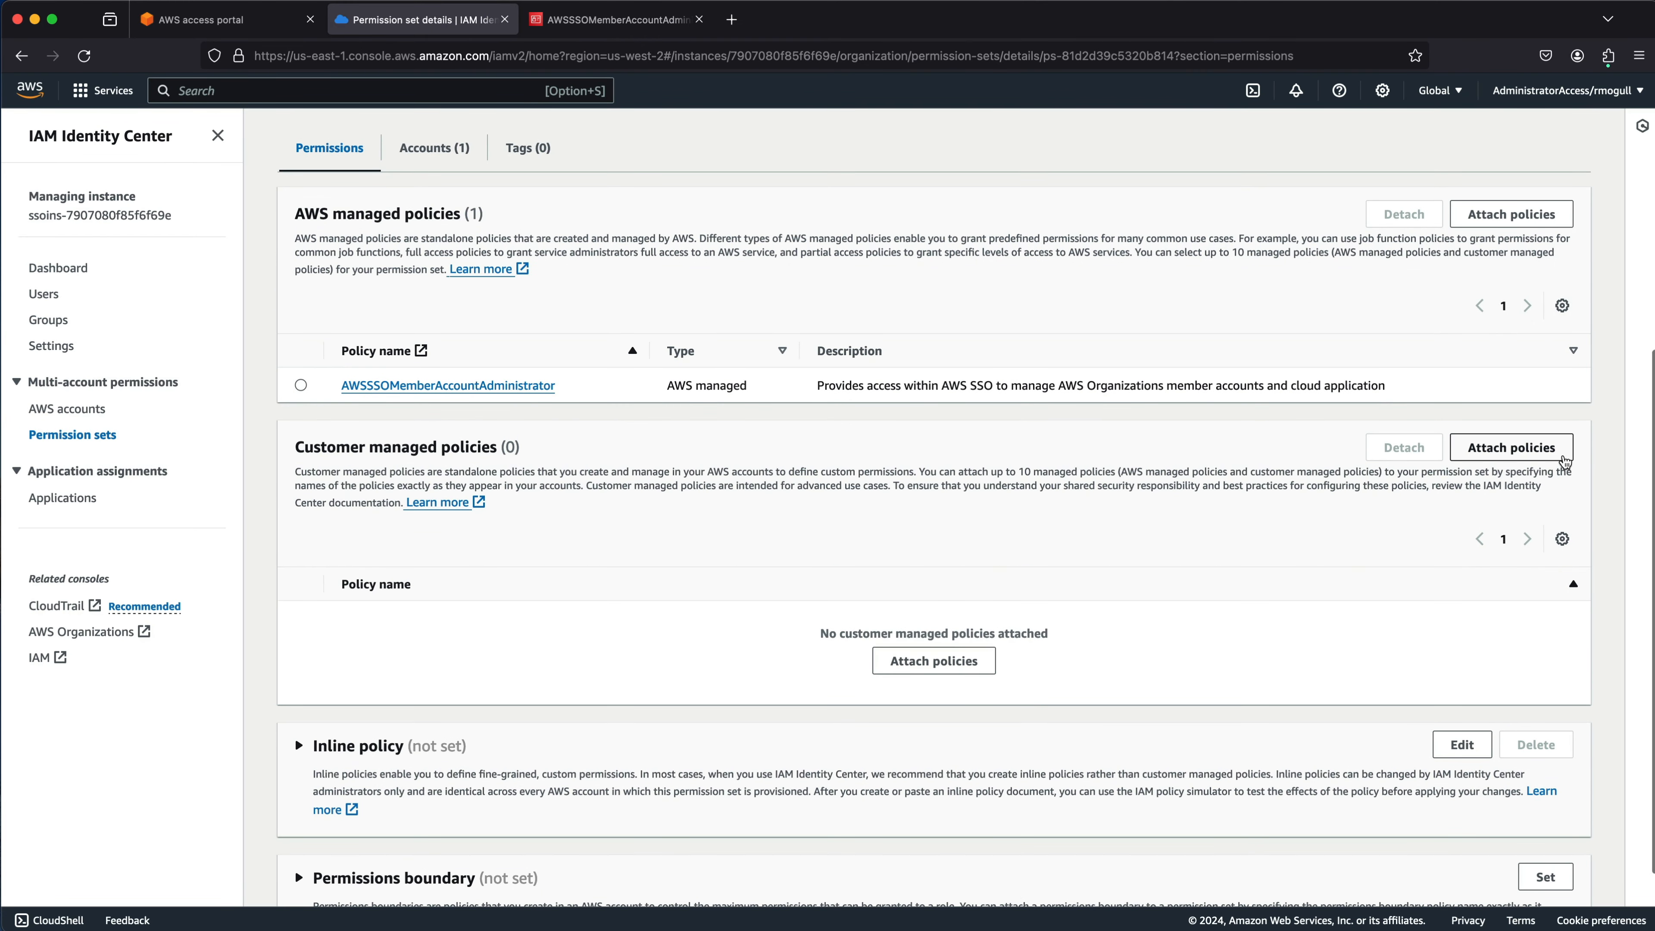
Copy the ManagePoliciesForIdentityCenter name from IAM's Customer managed policies into the attach page.
click(1526, 457)
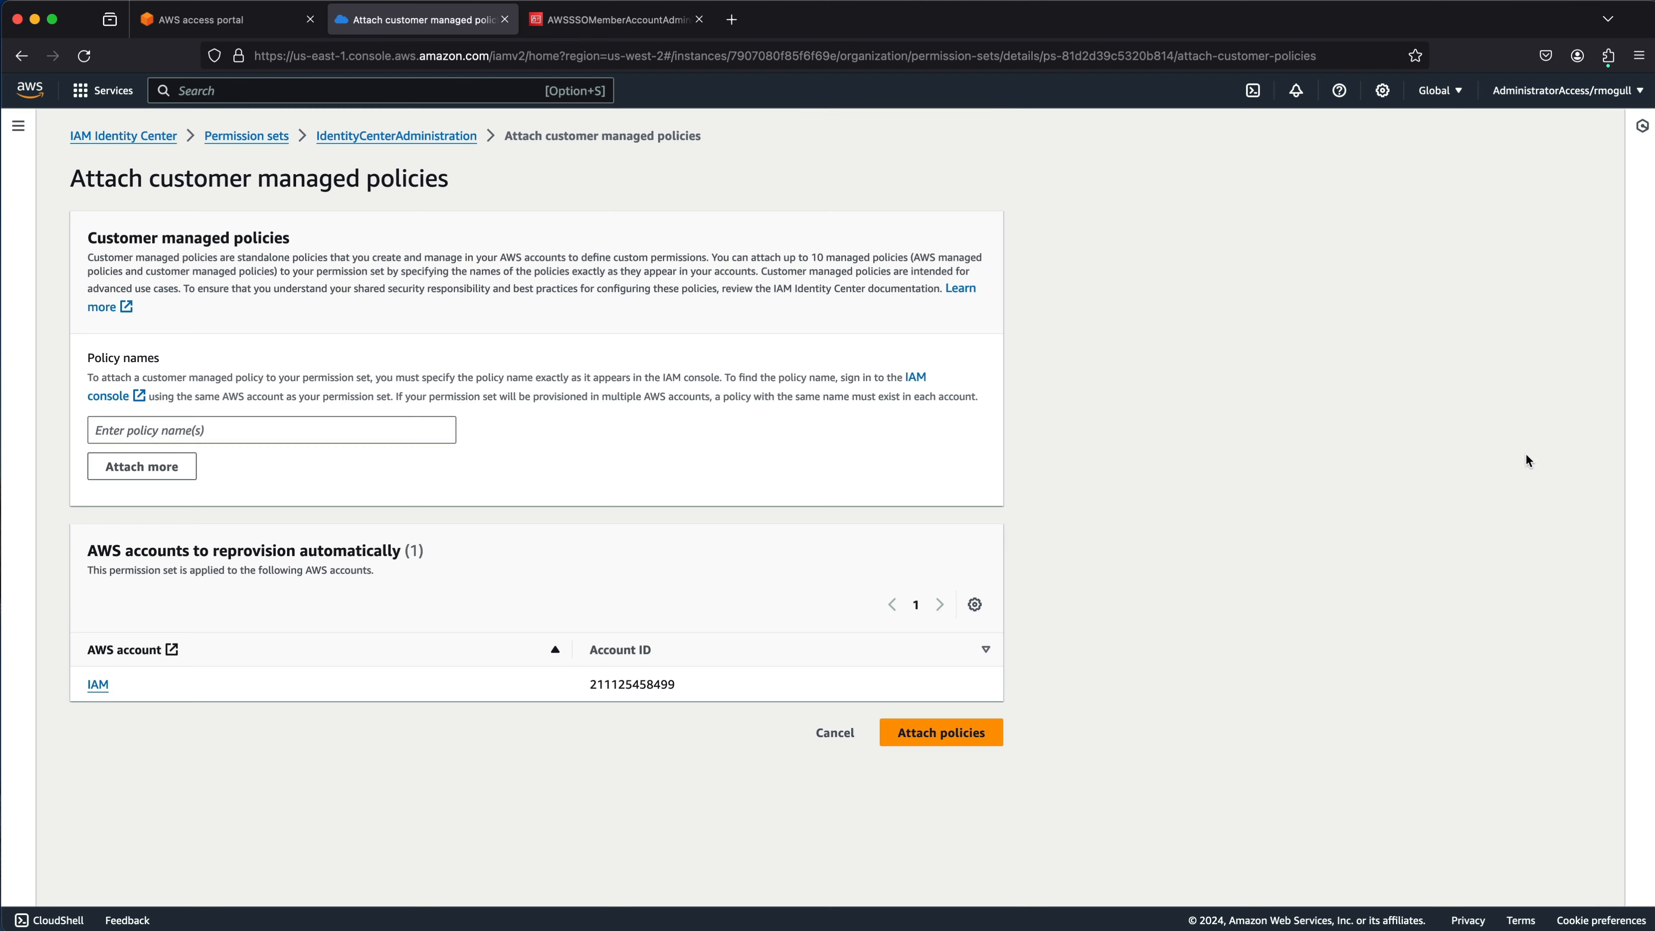
click(190, 437)
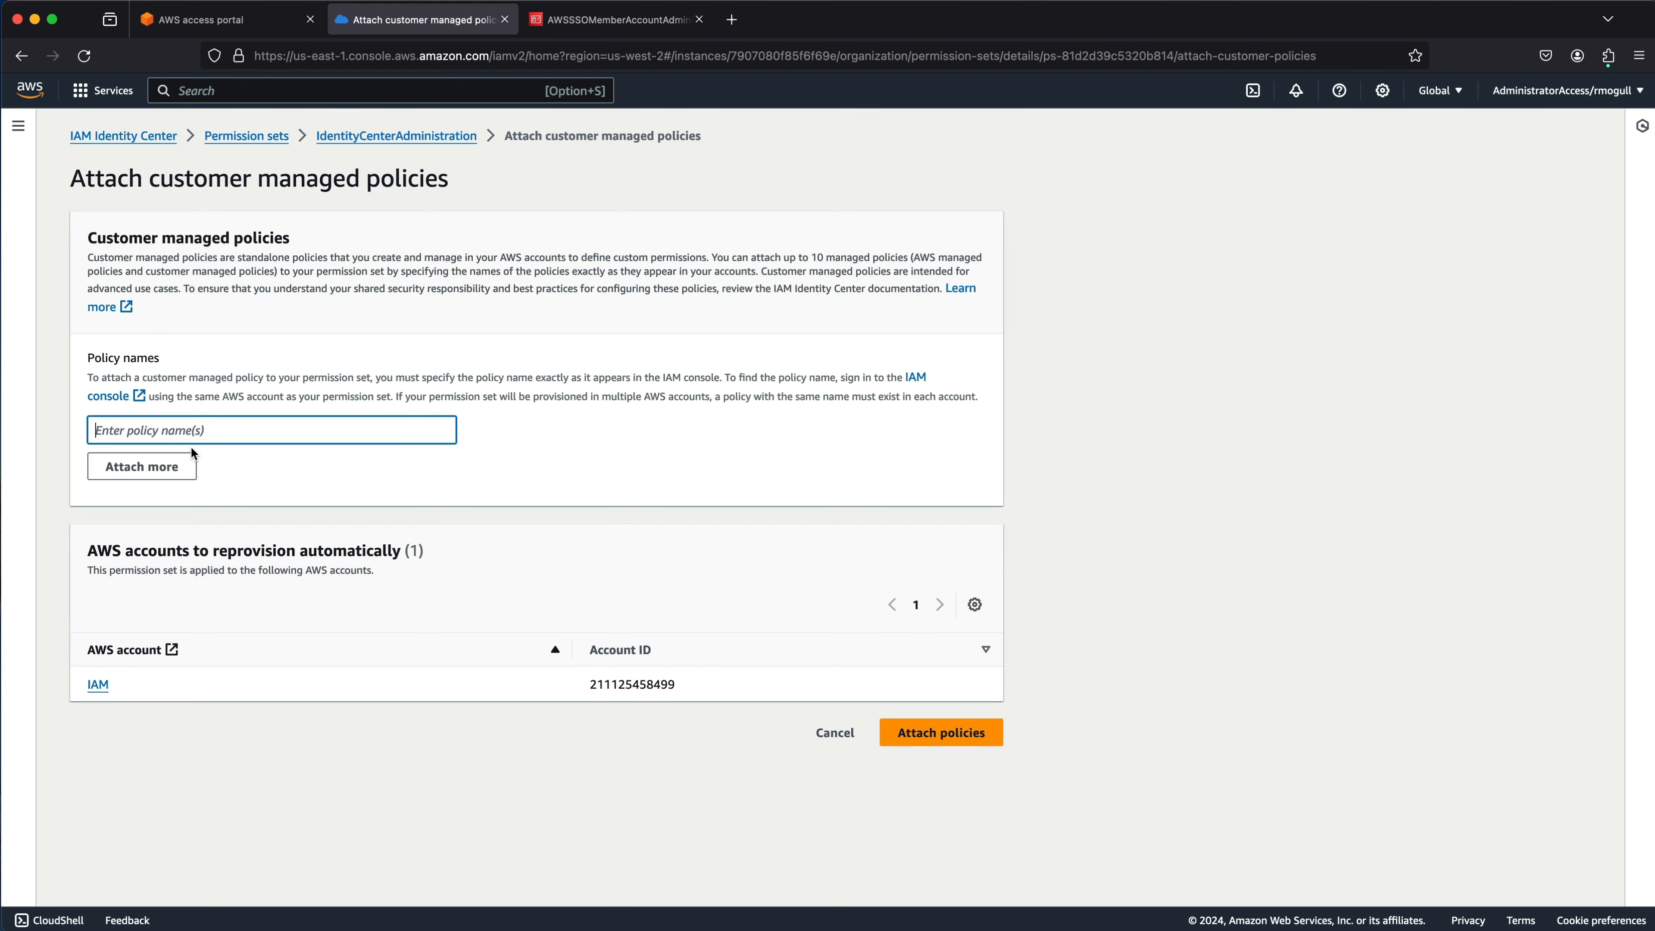
click(644, 24)
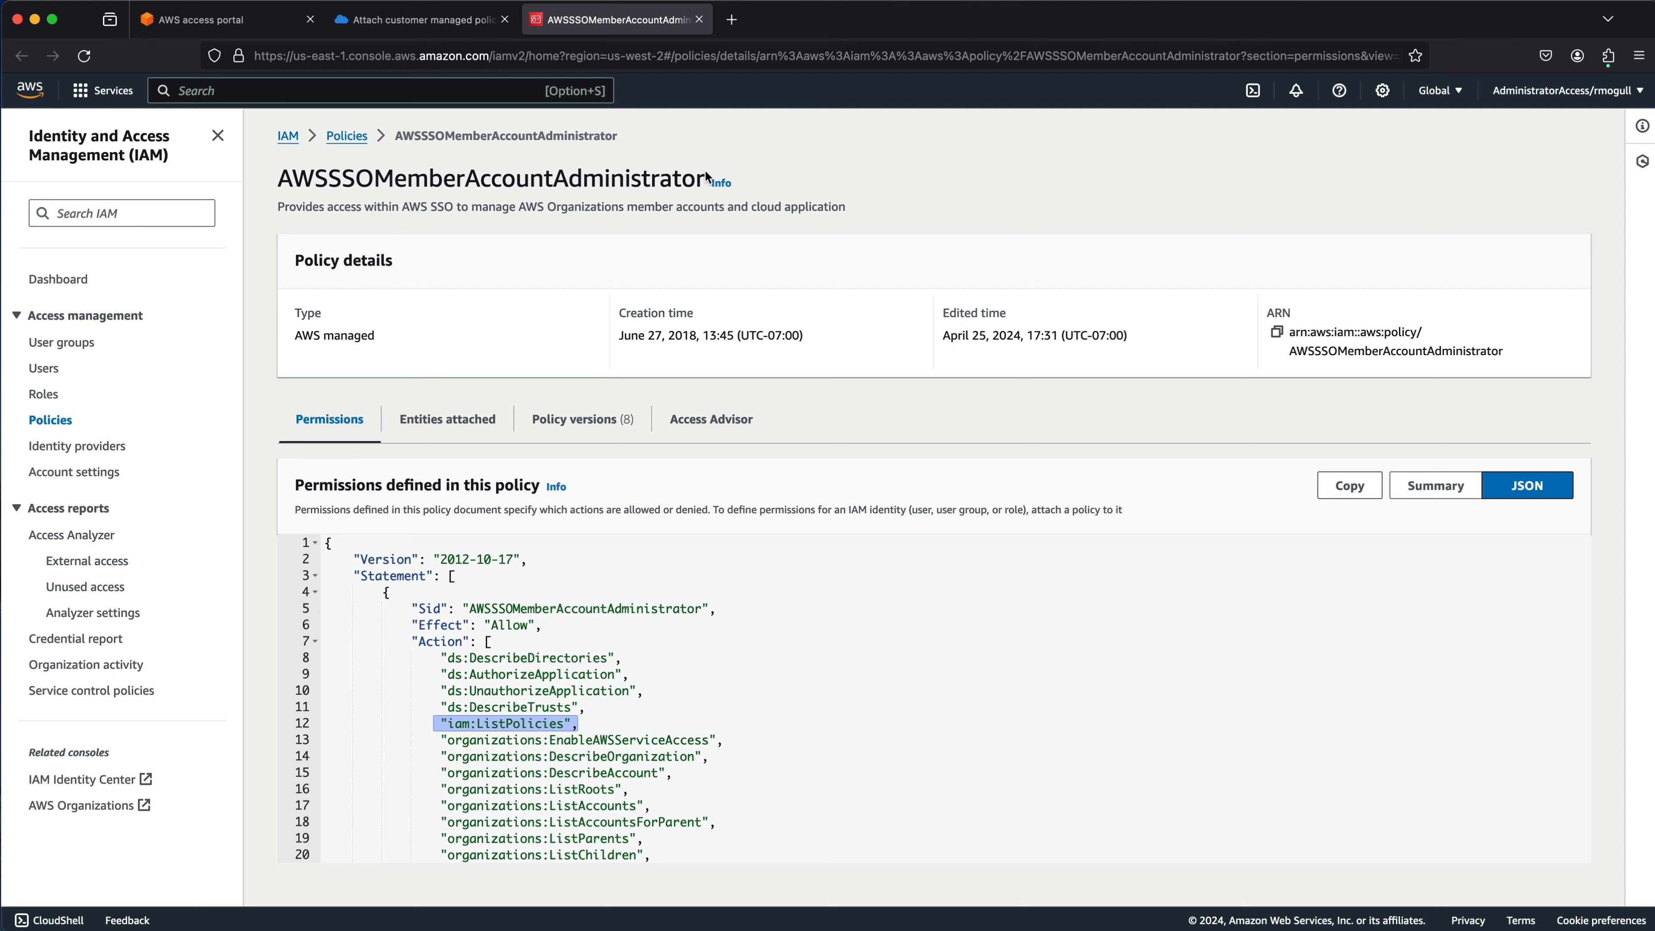
click(360, 137)
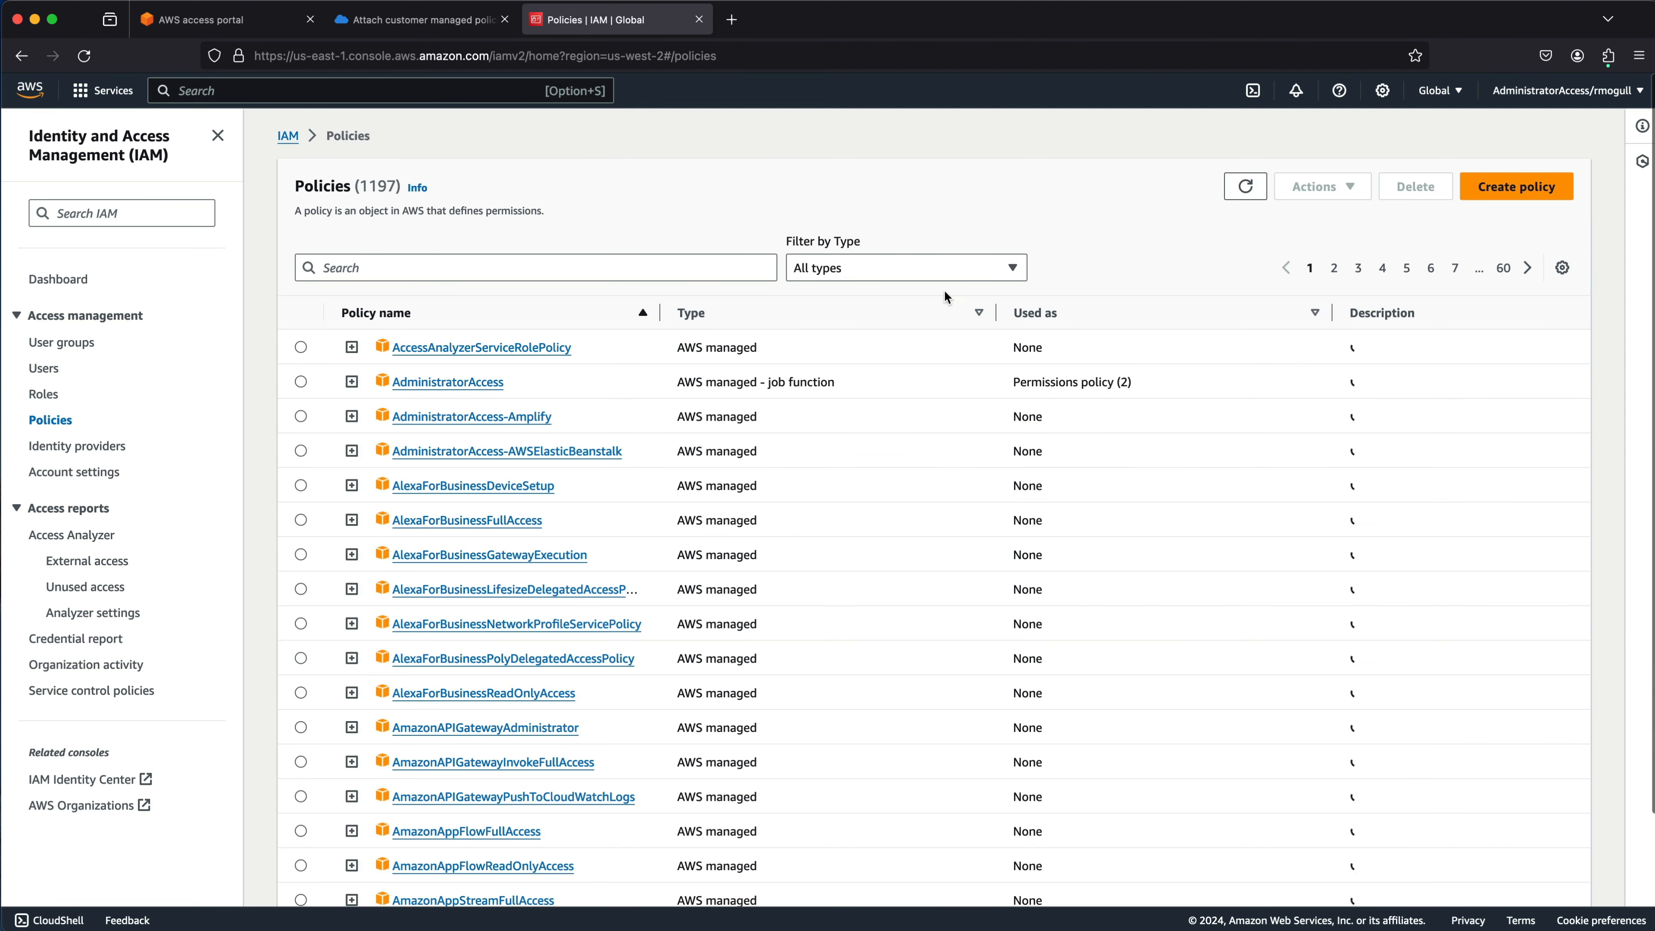
click(927, 271)
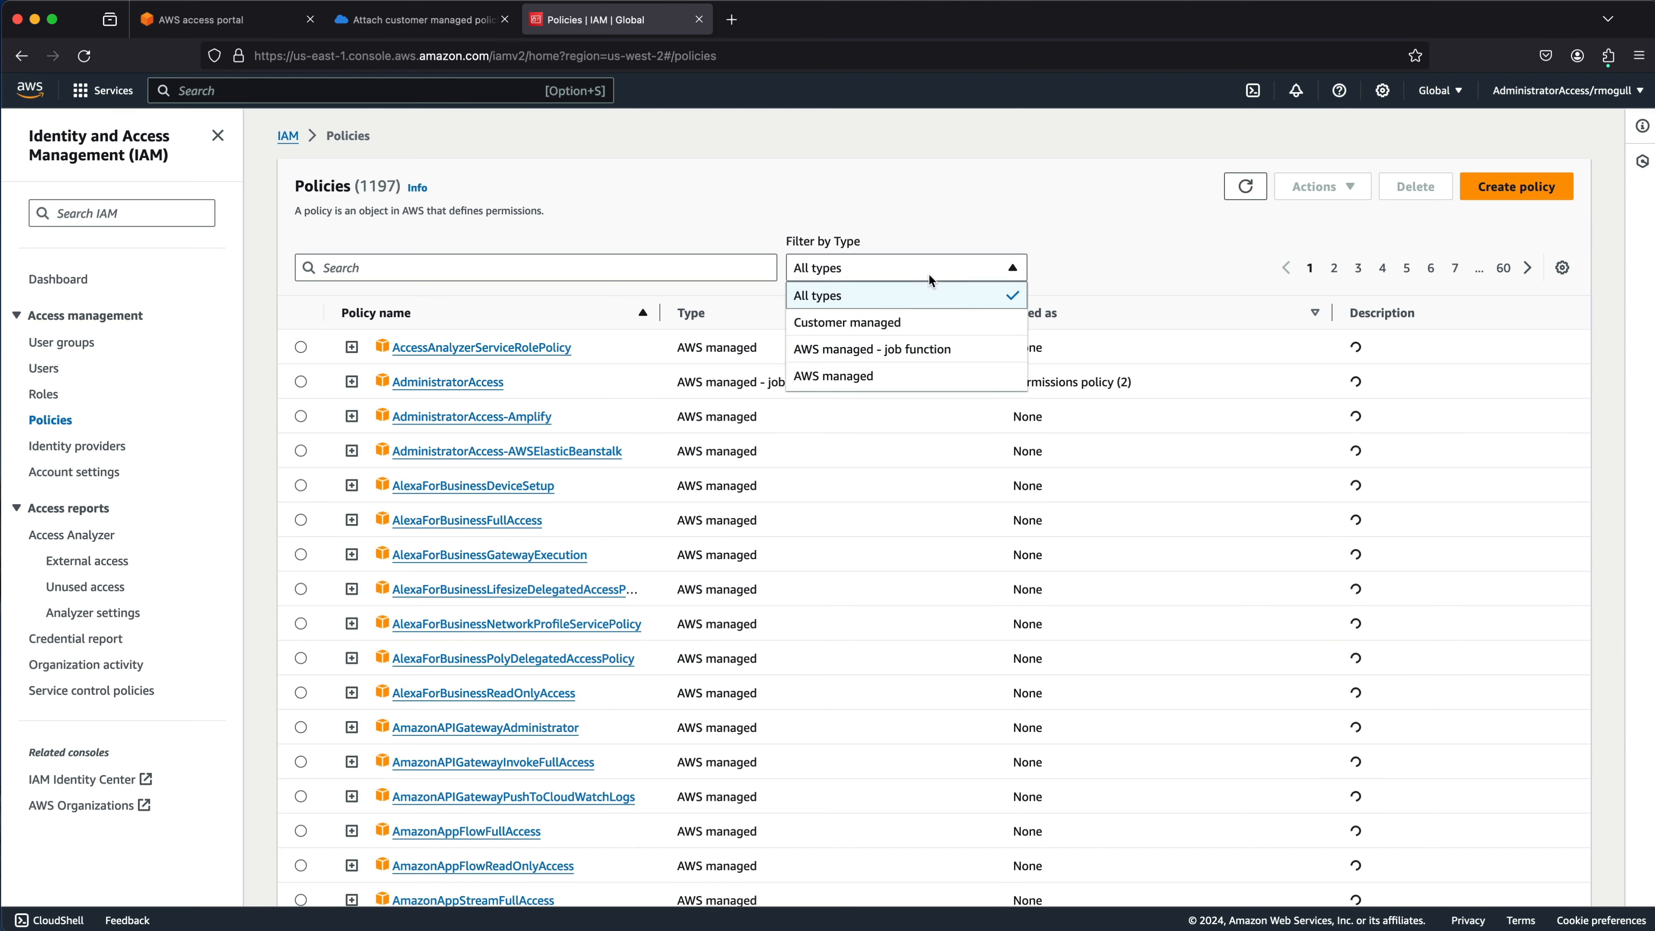
click(873, 322)
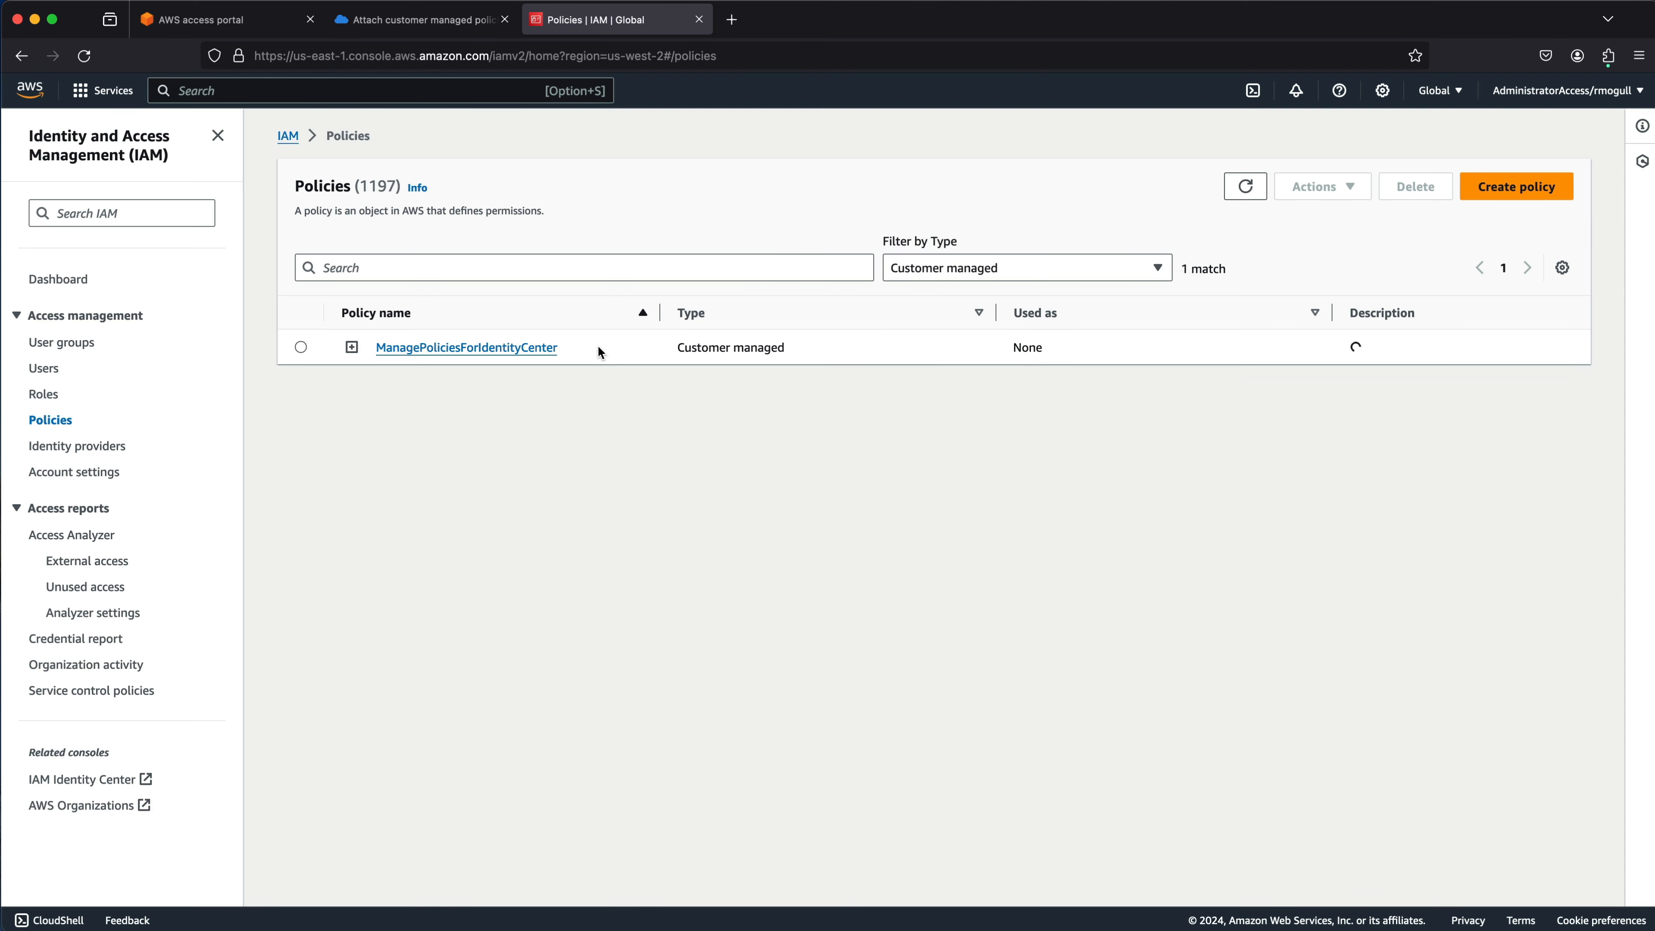
drag(598, 347, 375, 347)
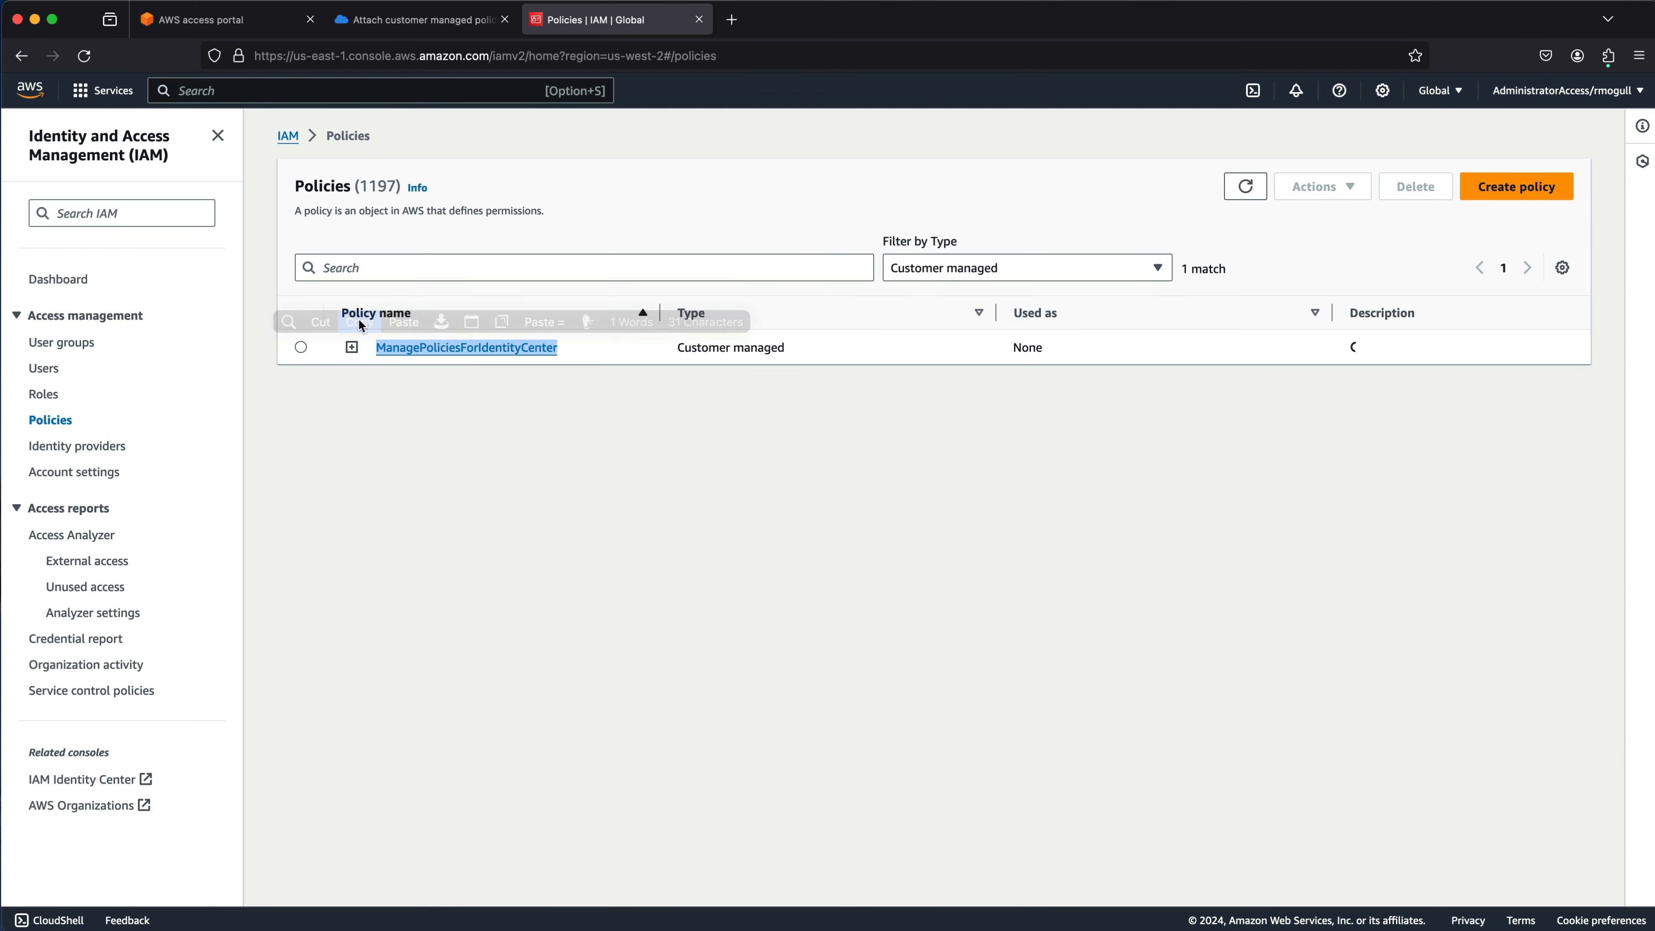
click(359, 320)
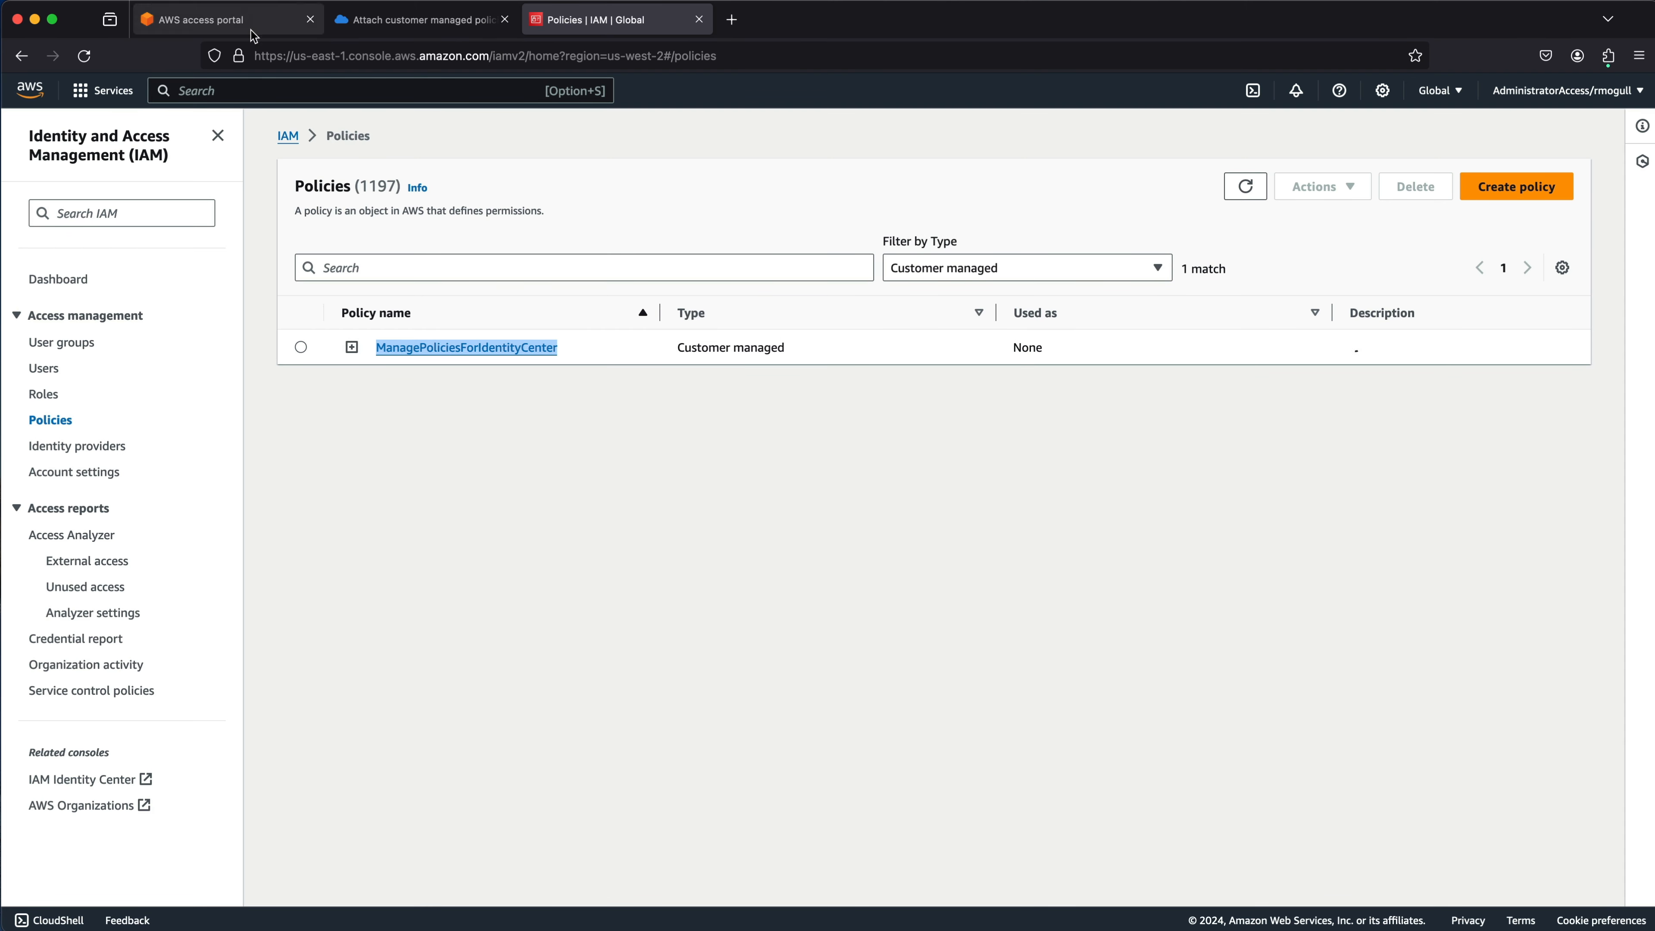
click(451, 25)
click(168, 427)
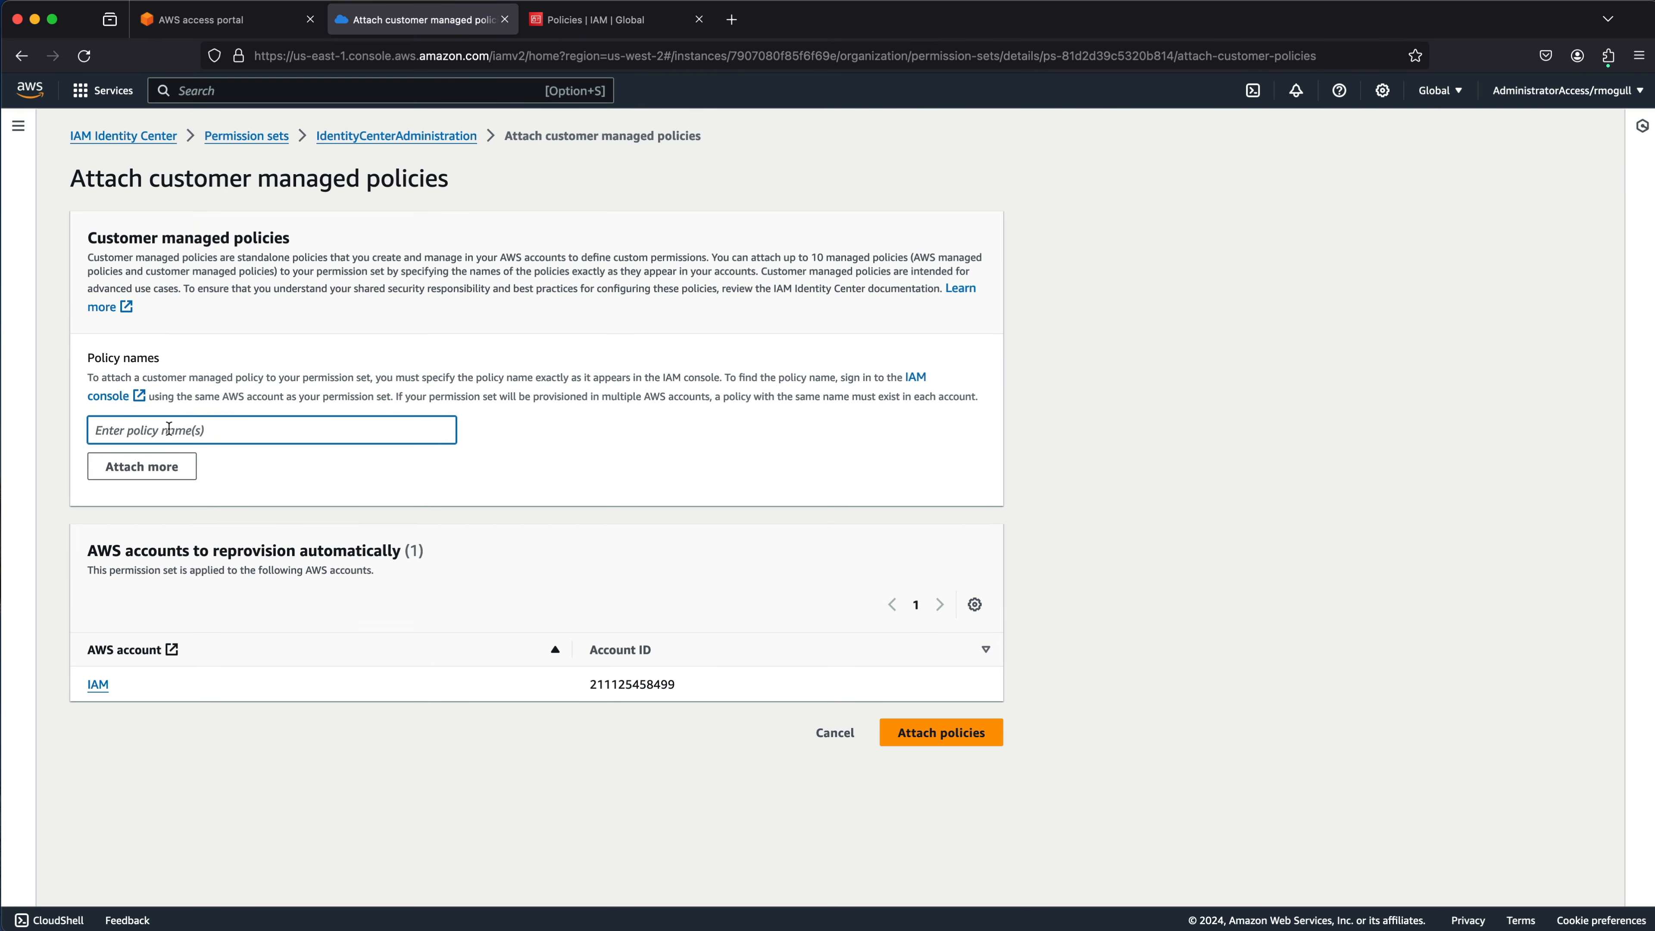
Paste ManagePoliciesForIdentityCenter as the policy name, drop the extra empty row, and attach it.
key(super+v)
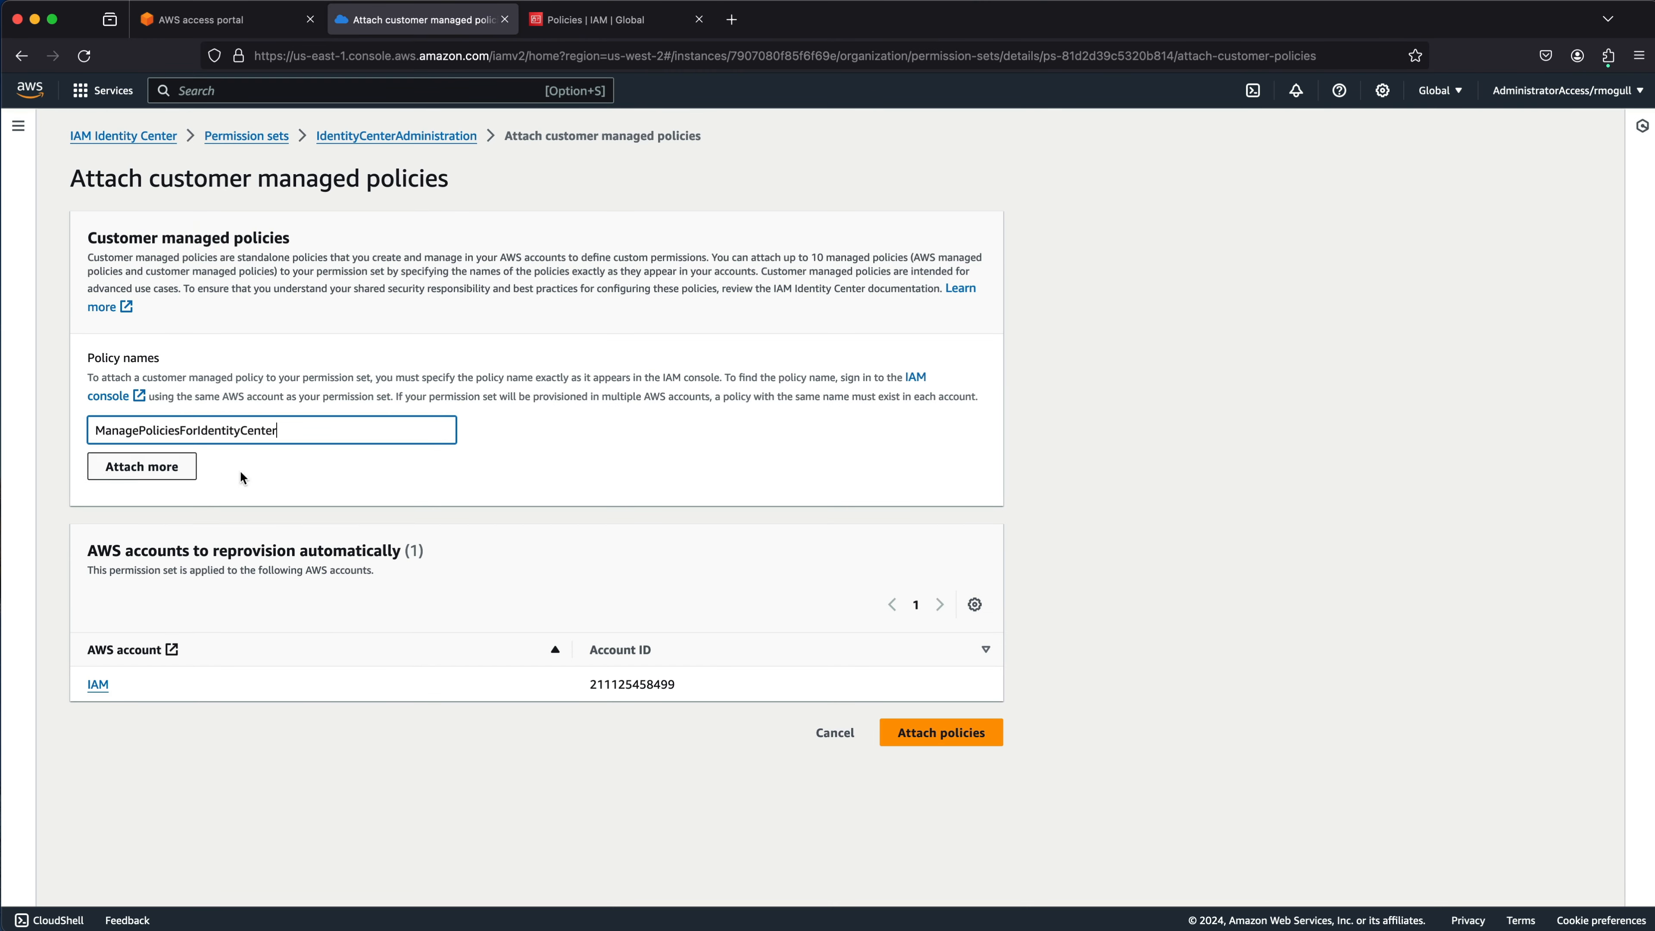
click(167, 469)
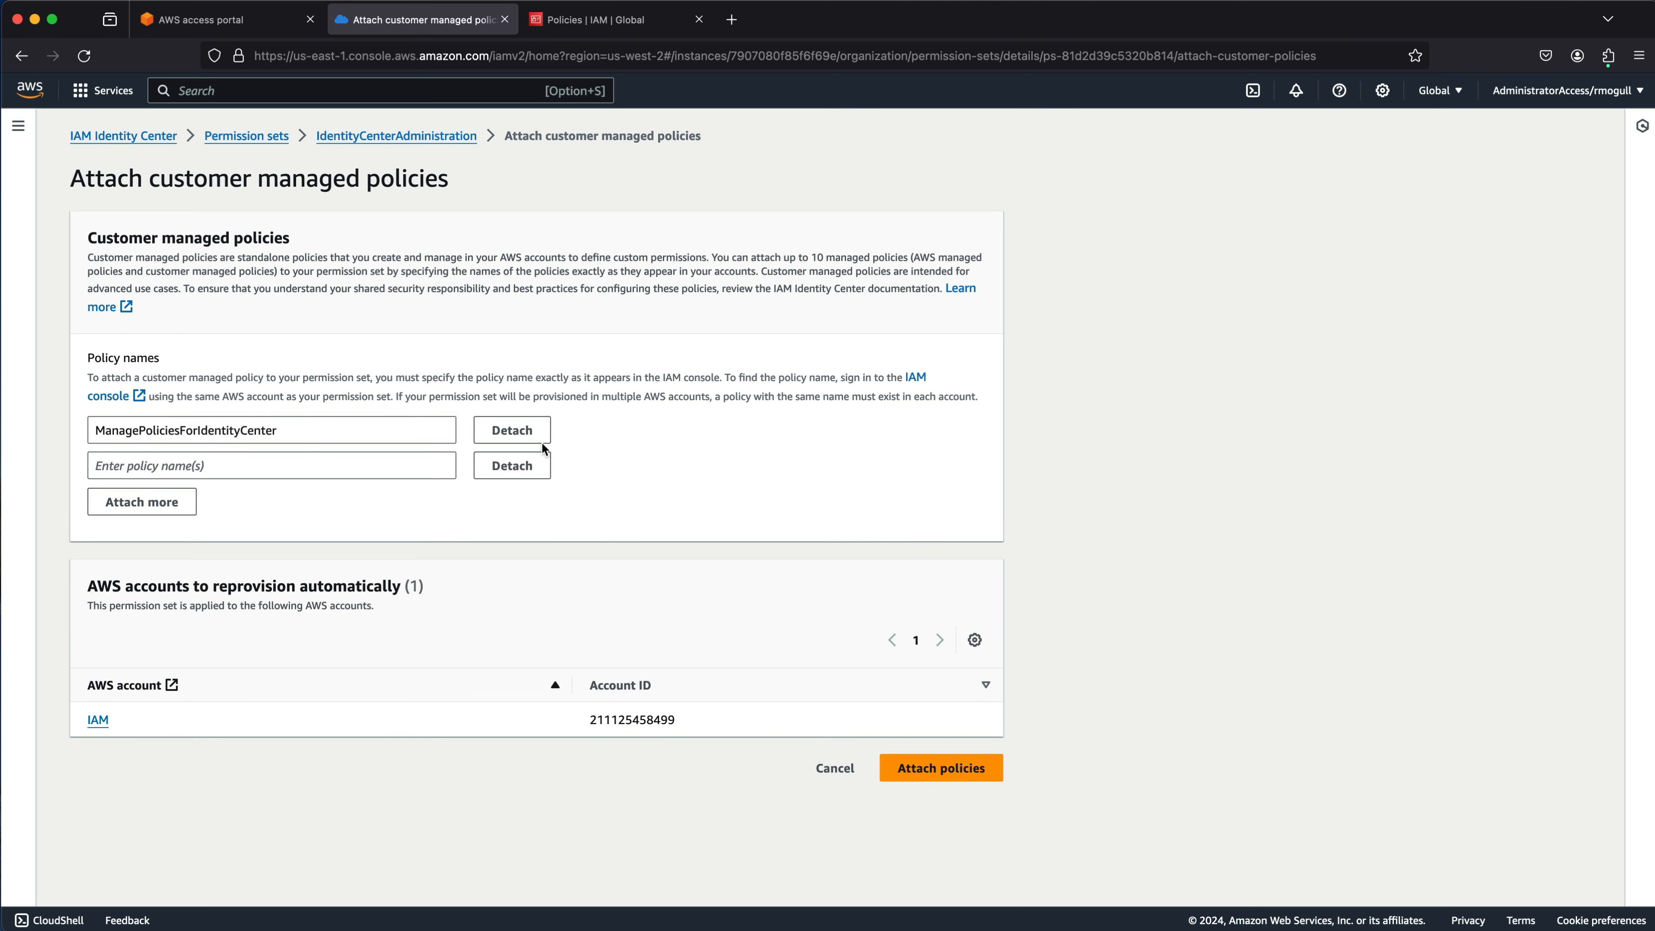
click(514, 467)
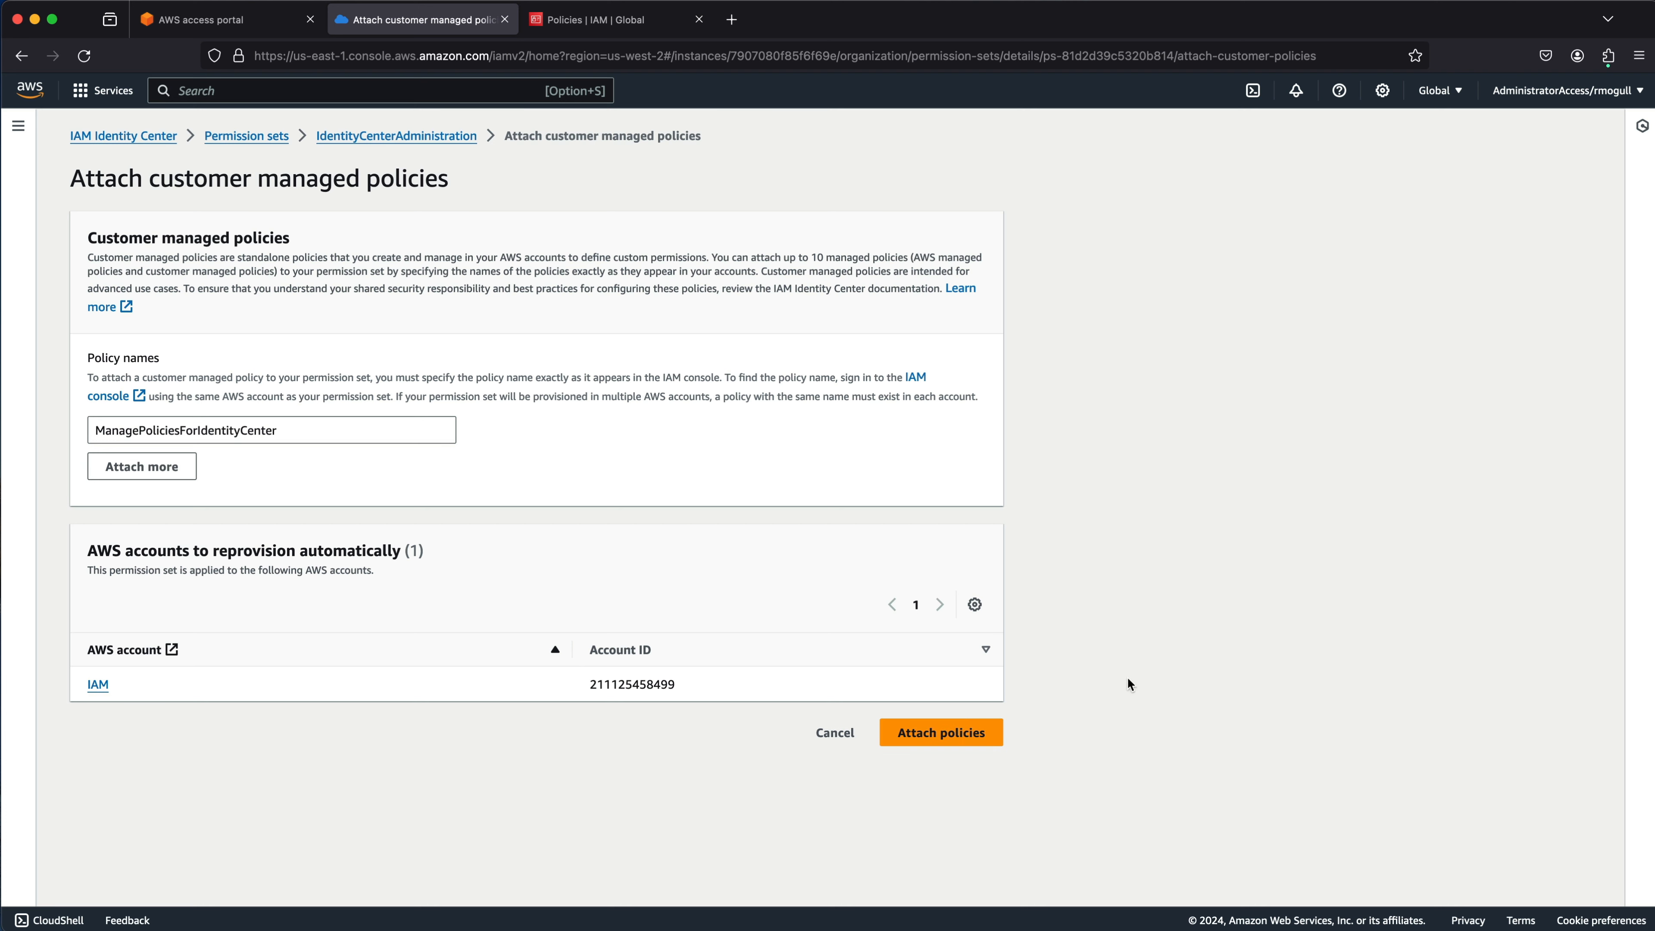
click(943, 741)
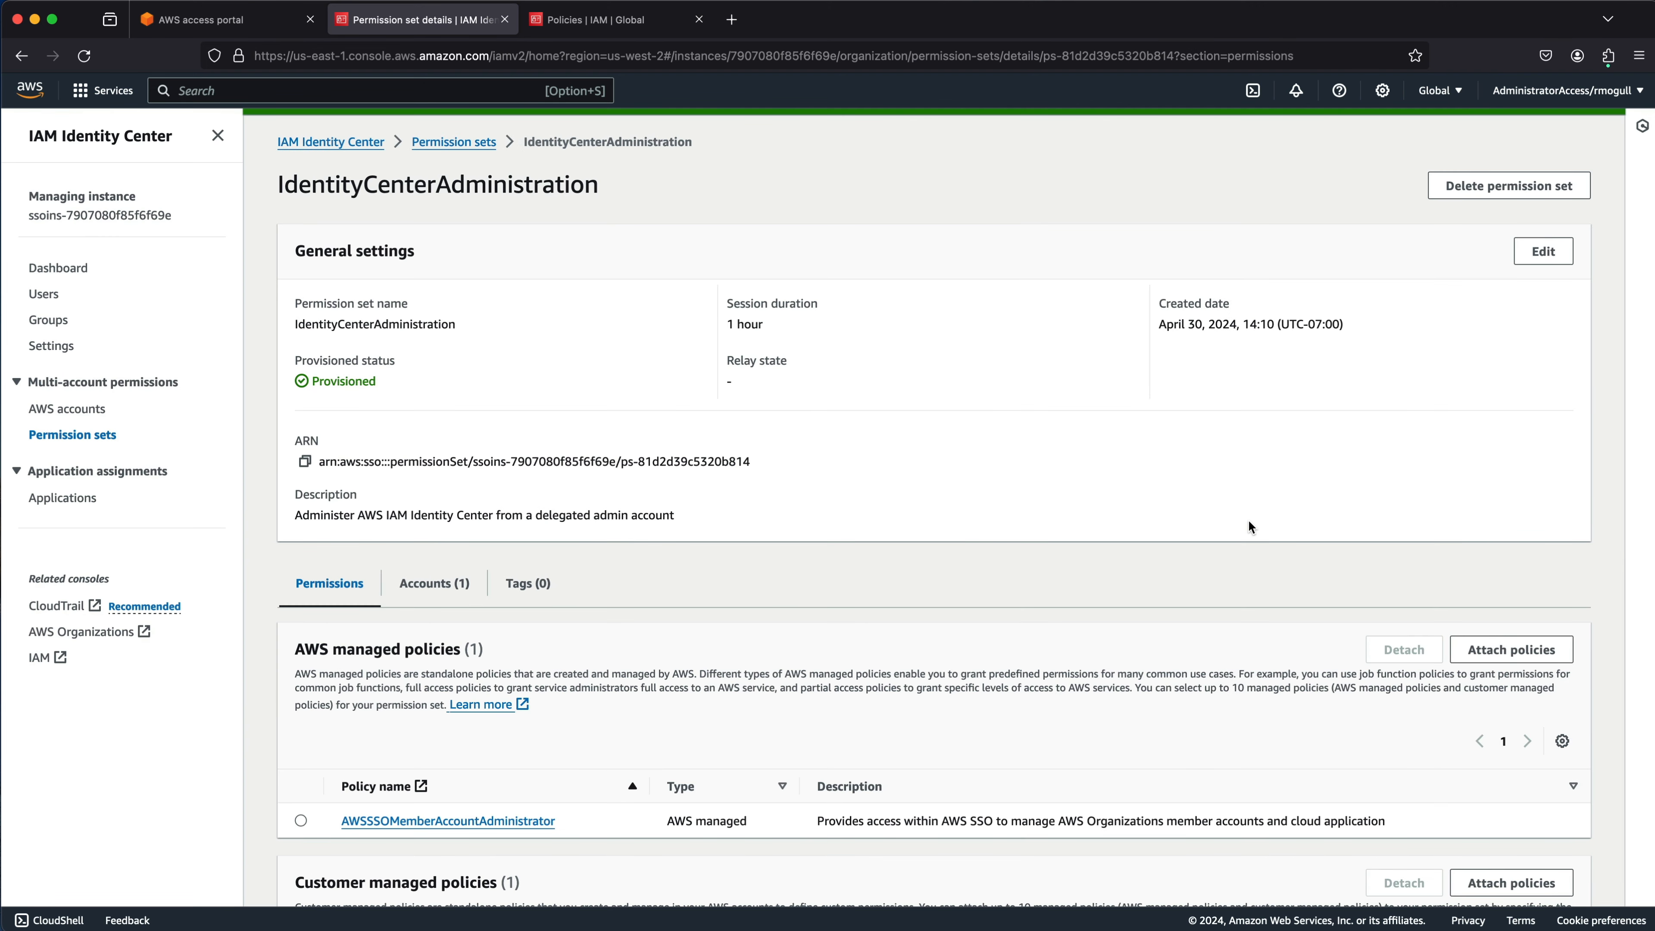
scroll(1248, 521, down, 5)
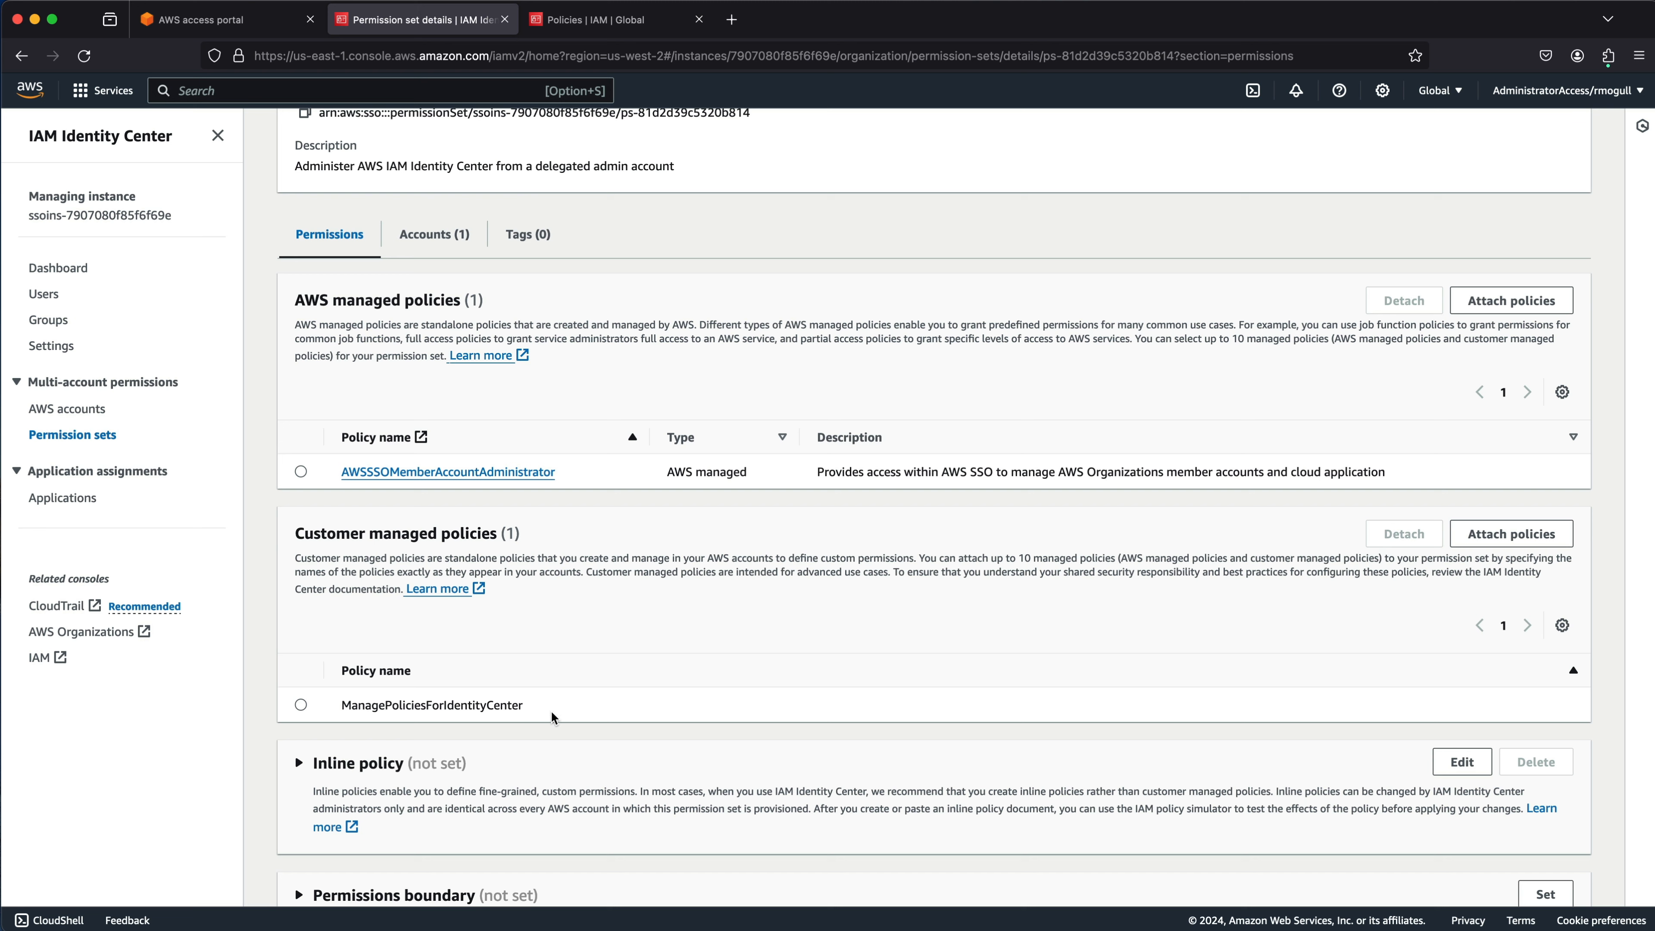
drag(551, 717, 287, 706)
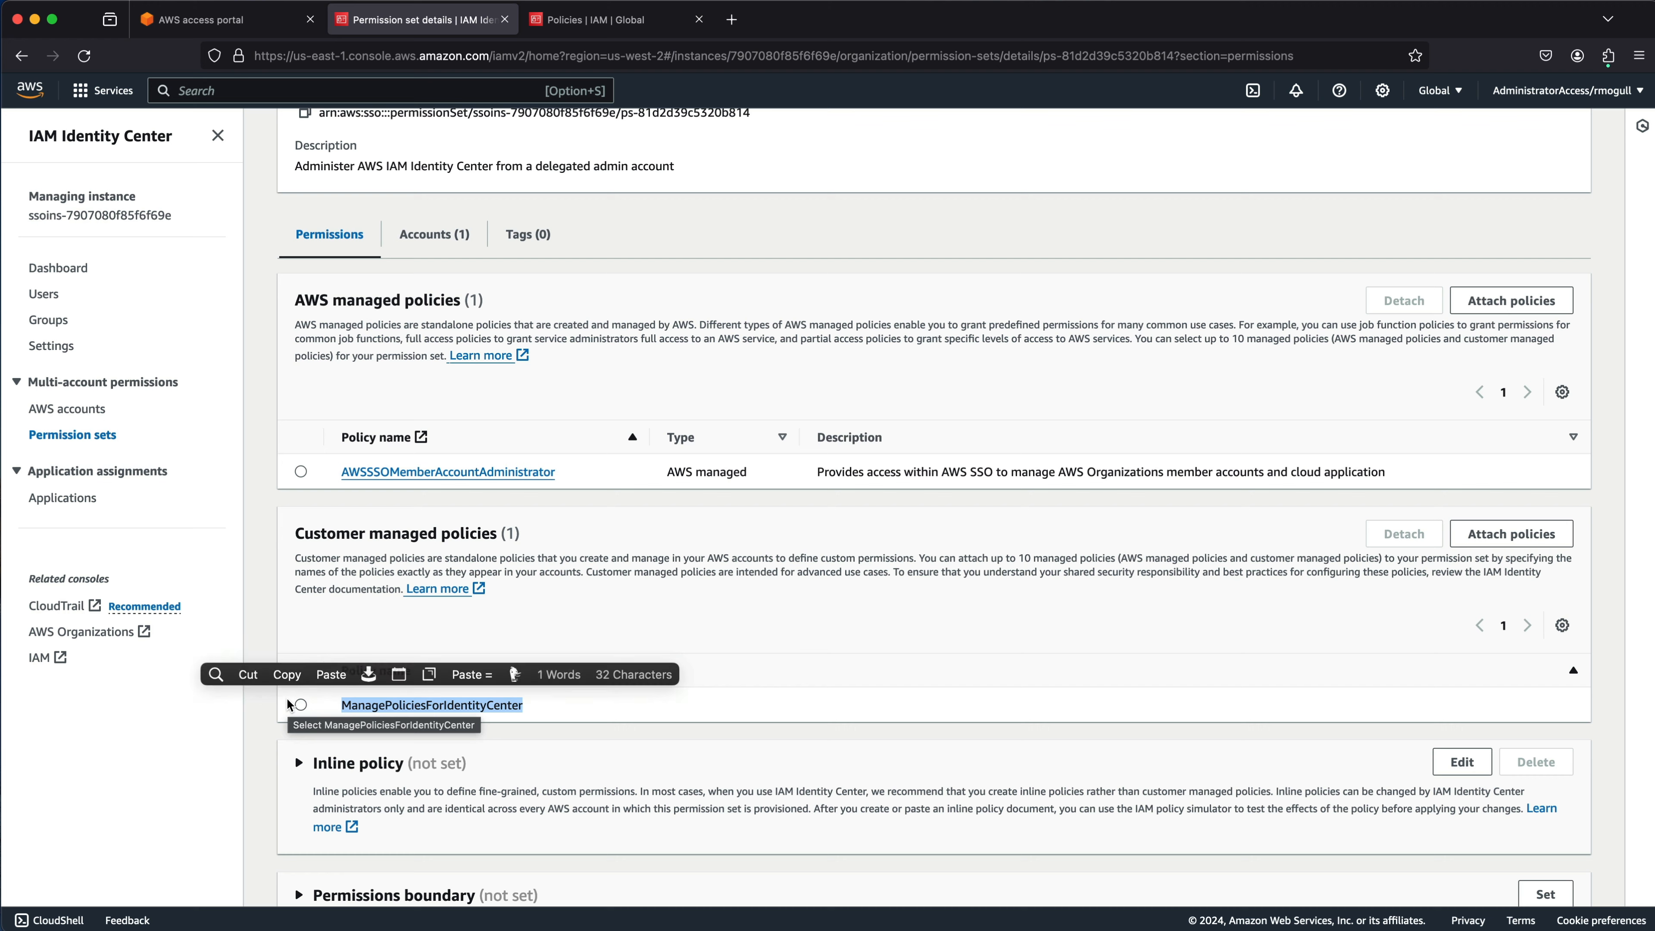
click(875, 669)
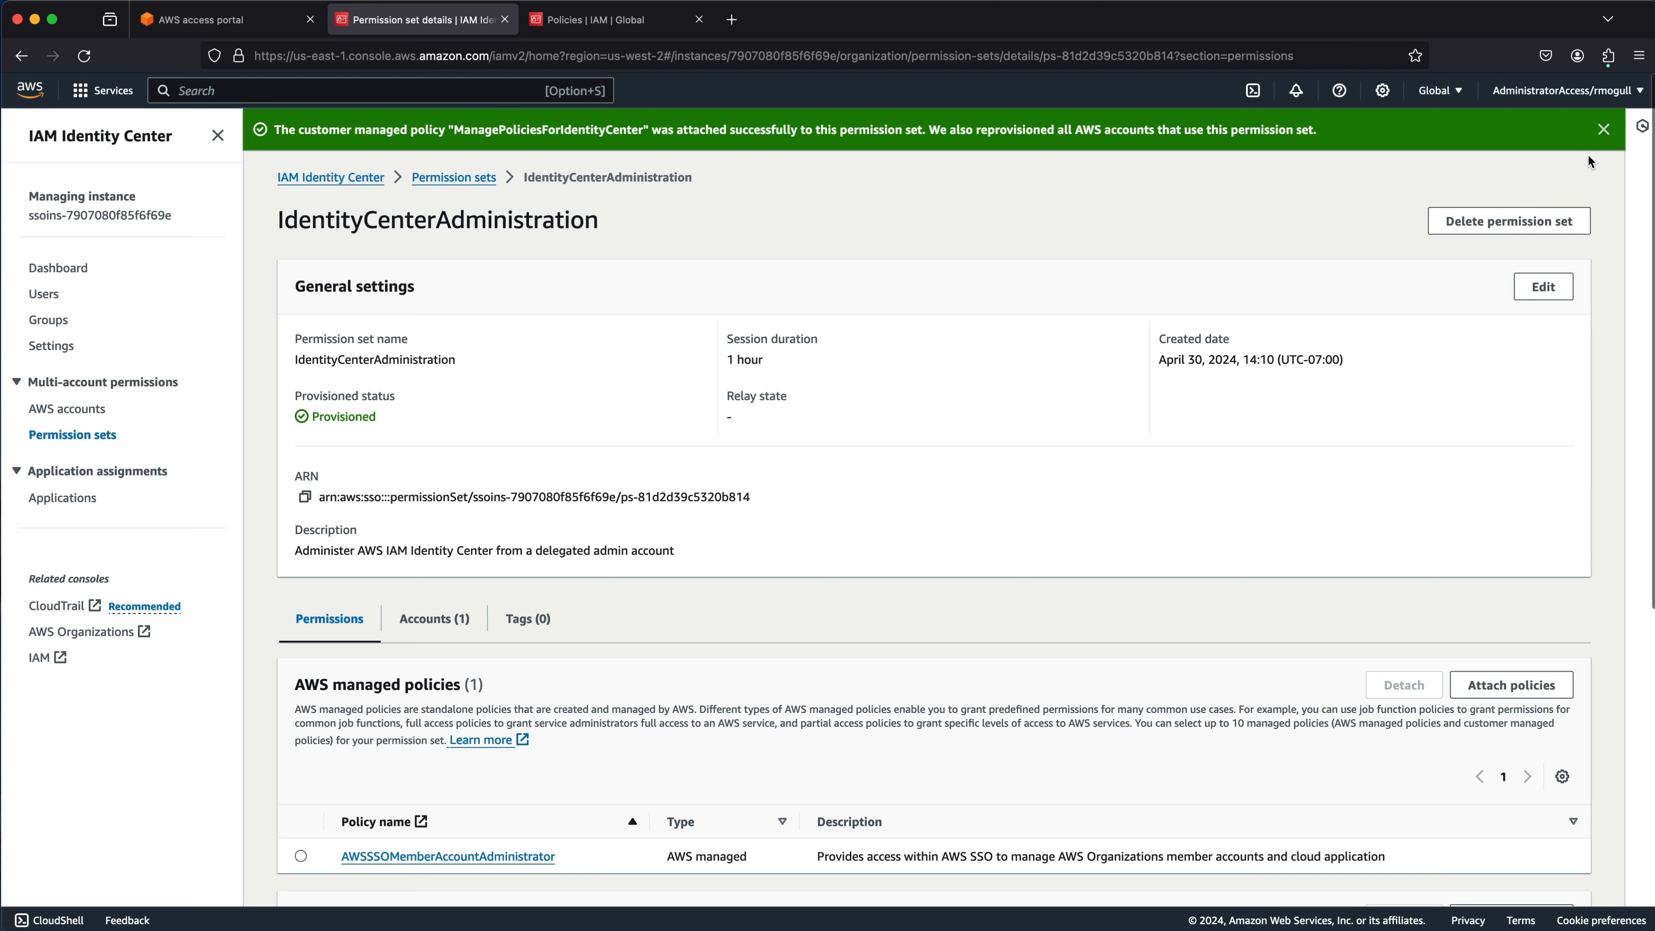
Sign out as administrator, close the extra tabs, and open the IAM account as IdentityCenterAdministration.
click(1566, 90)
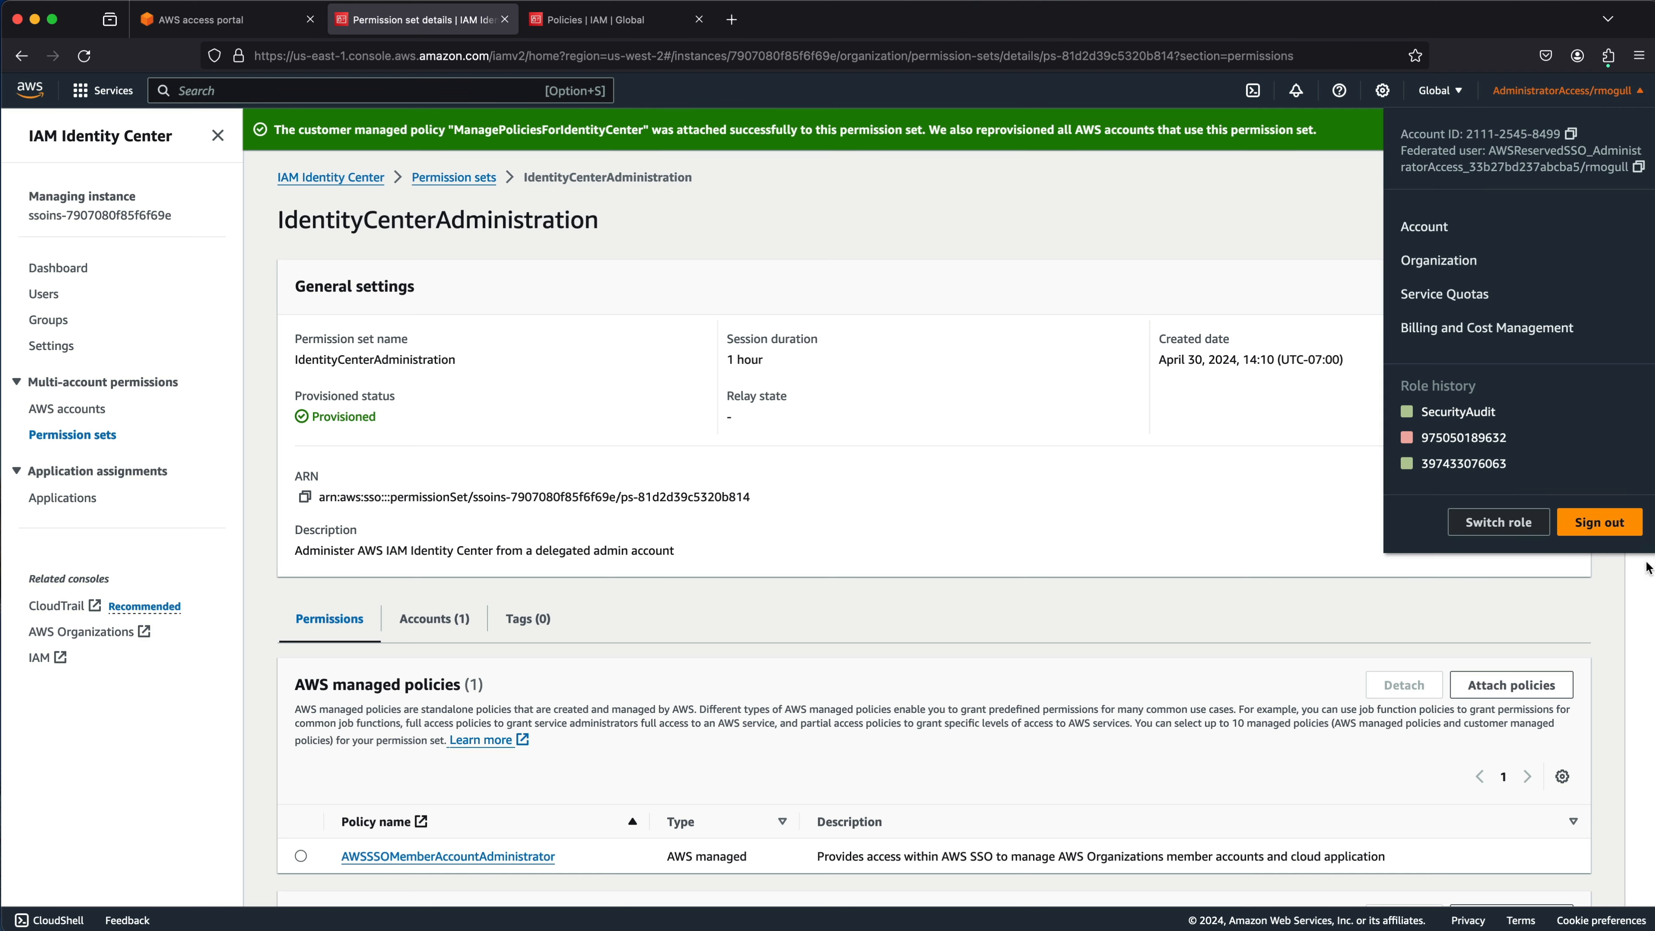
click(1588, 527)
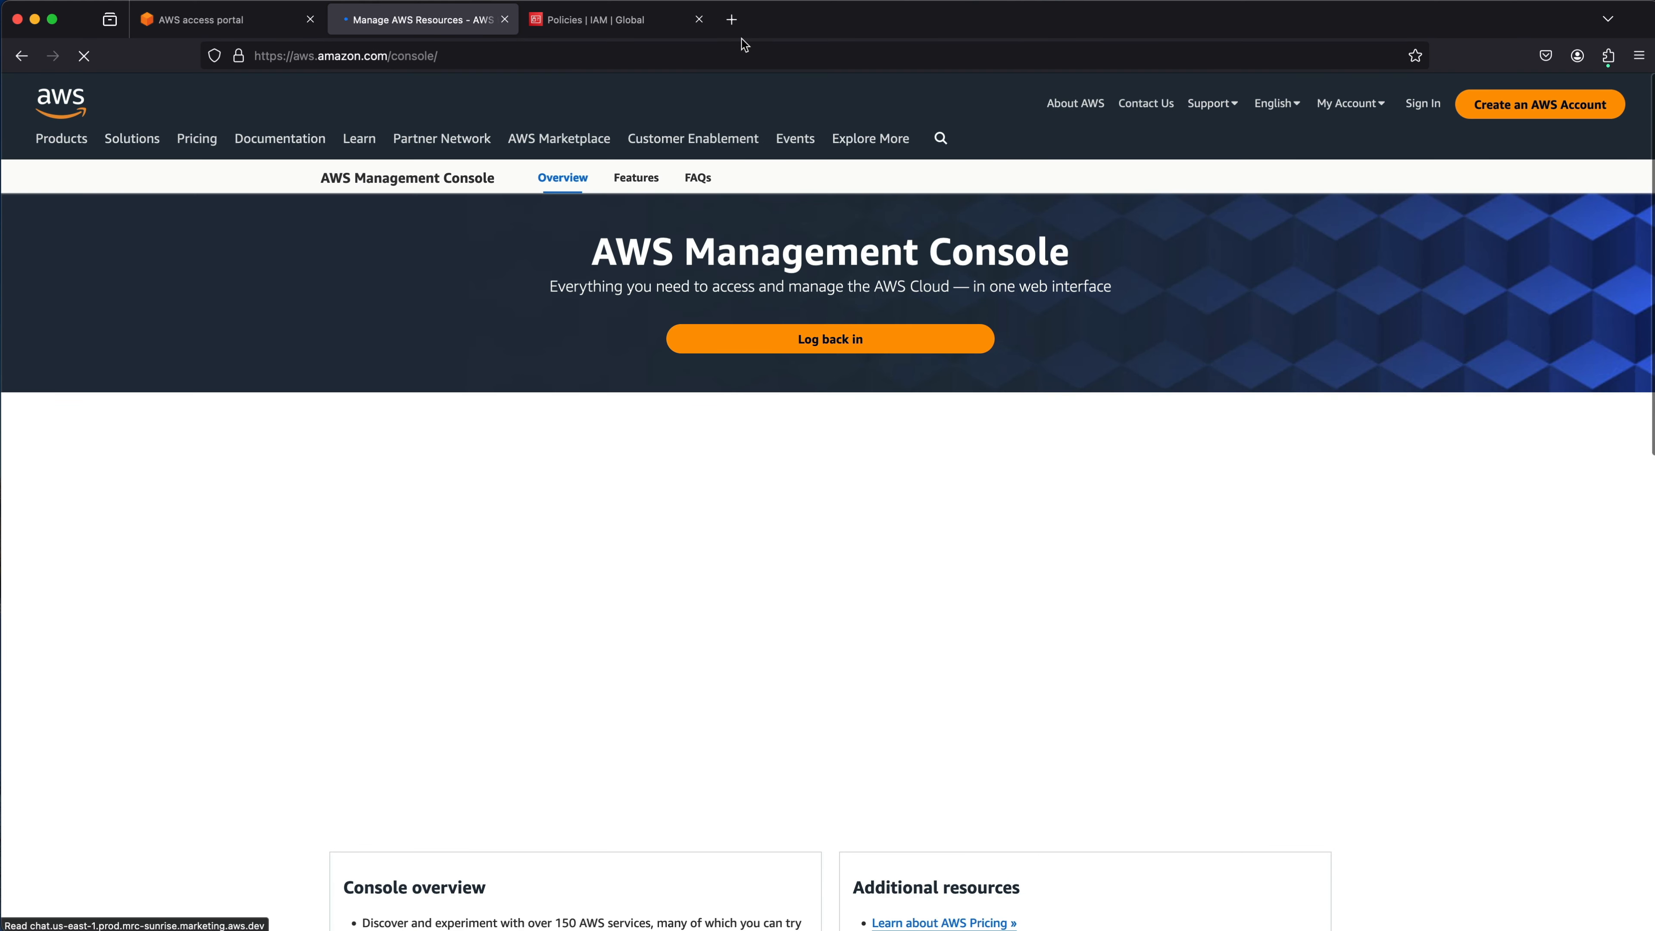
click(699, 19)
click(505, 19)
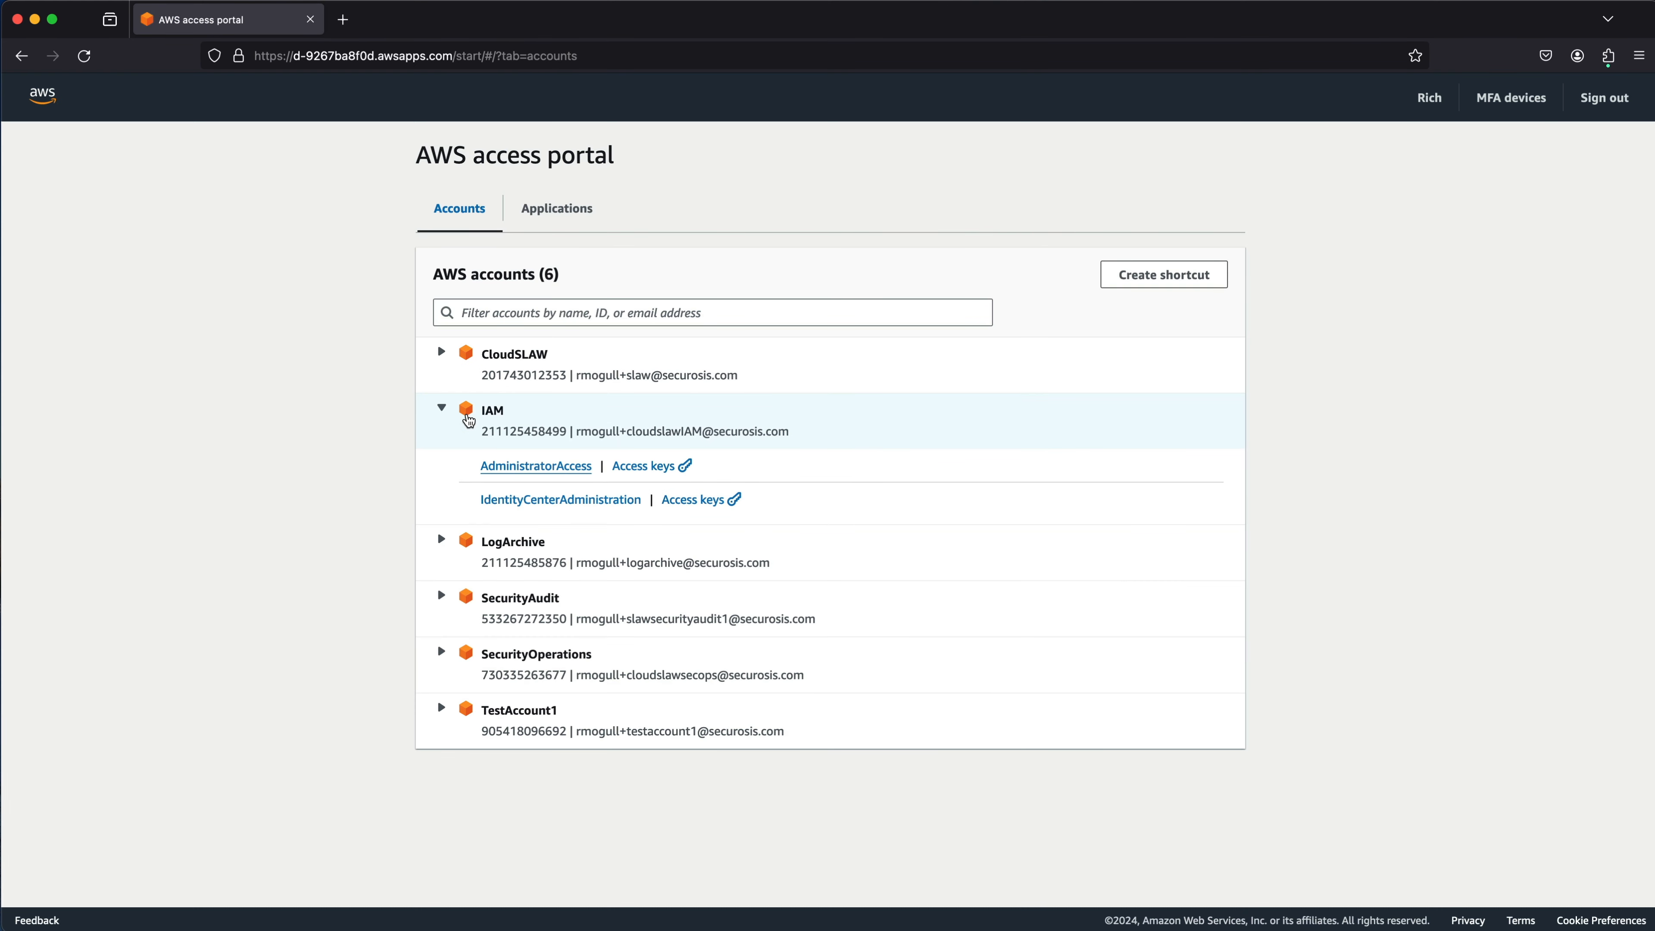
click(570, 500)
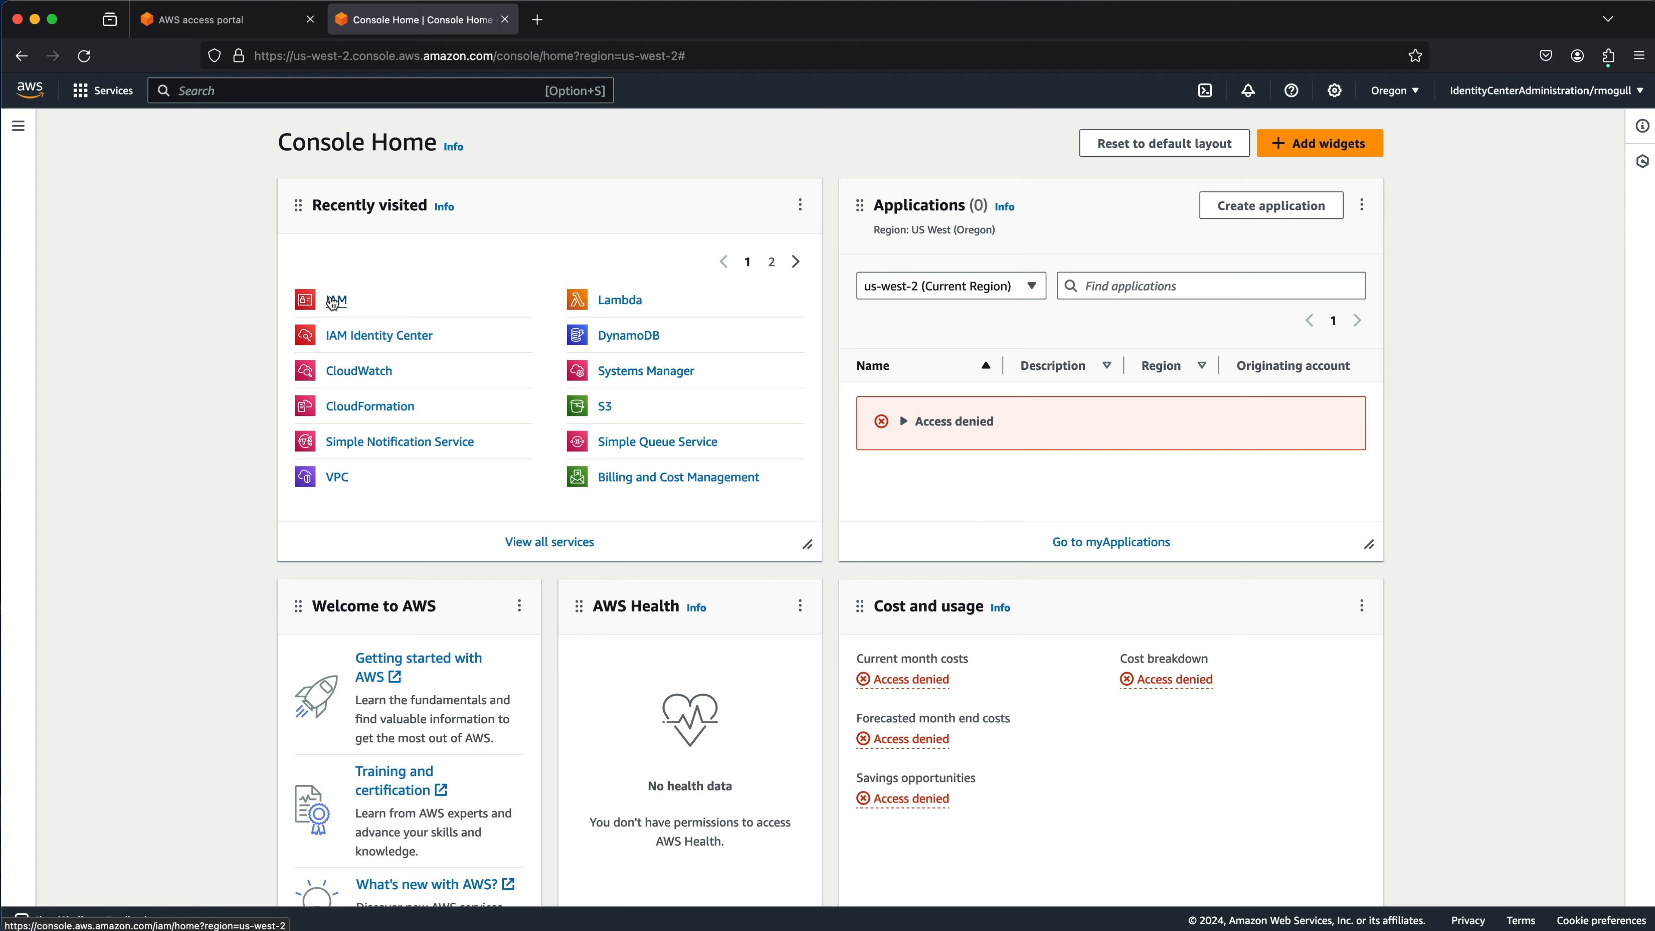
Go to IAM Policies and start creating a new policy.
click(333, 300)
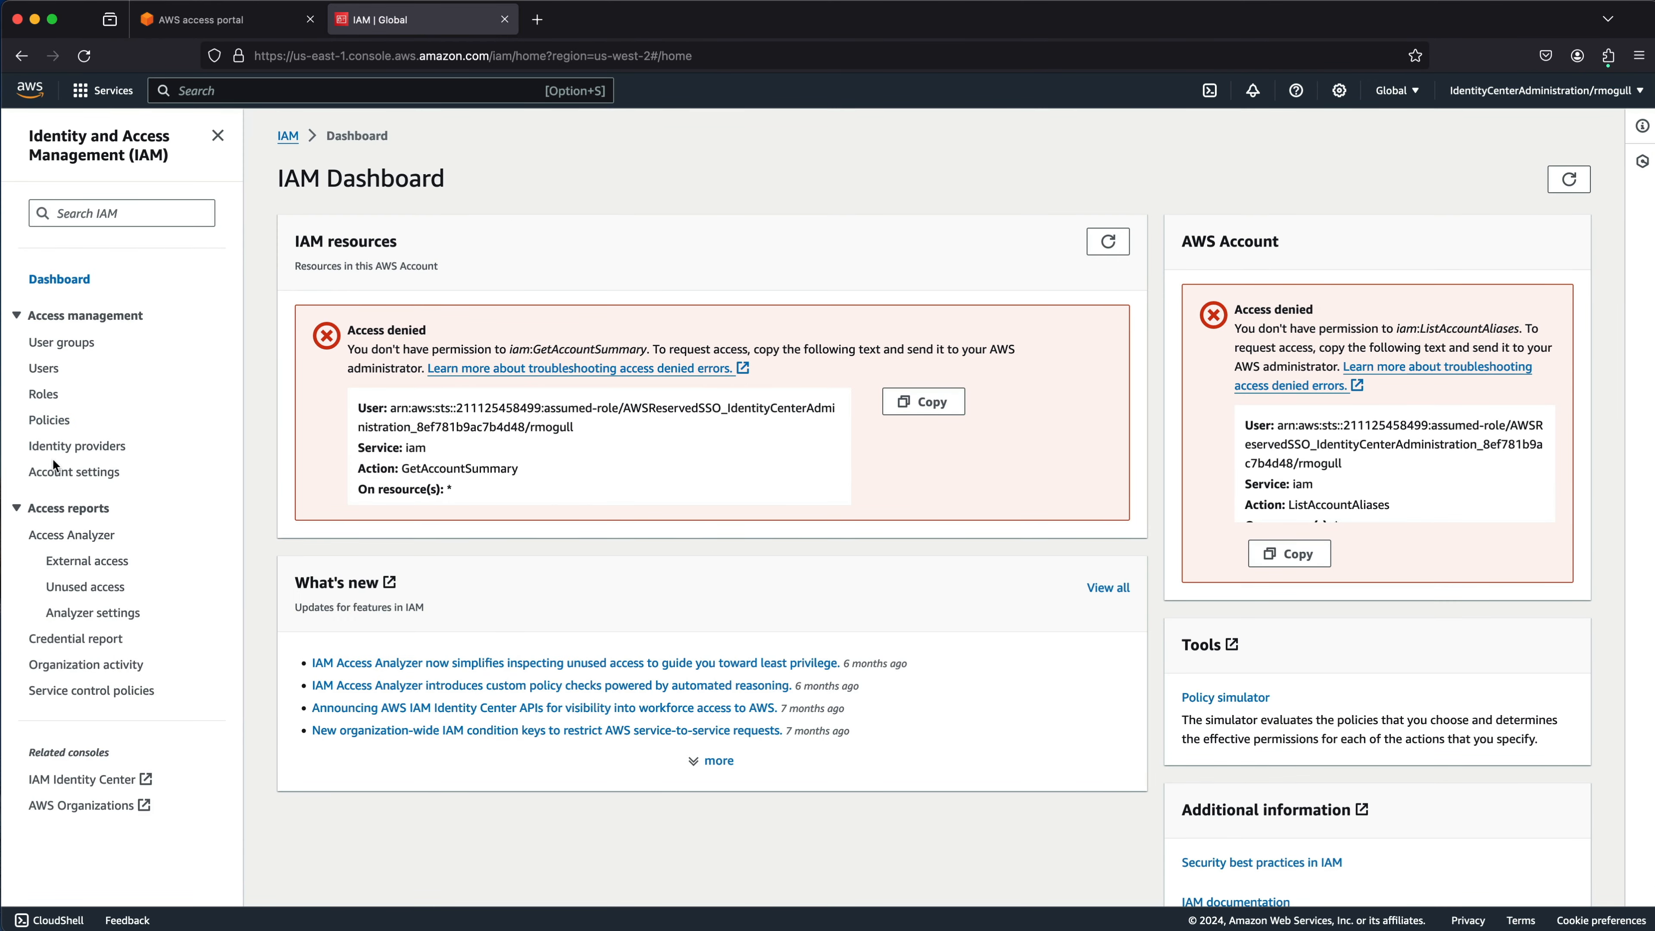
click(51, 421)
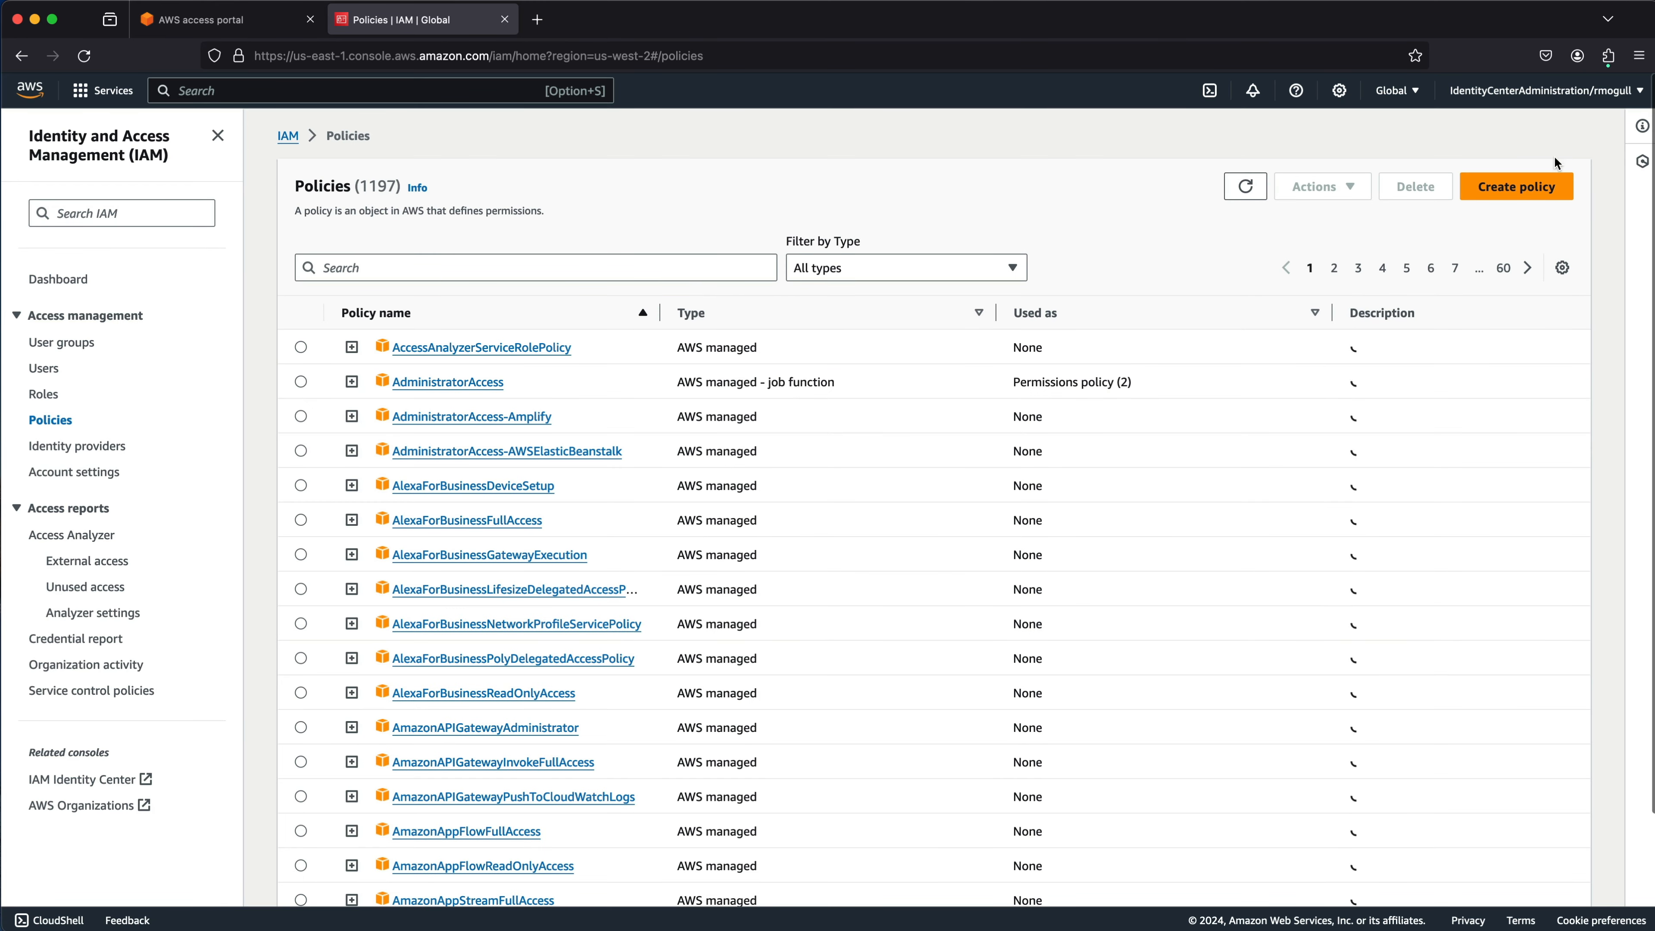
click(1495, 184)
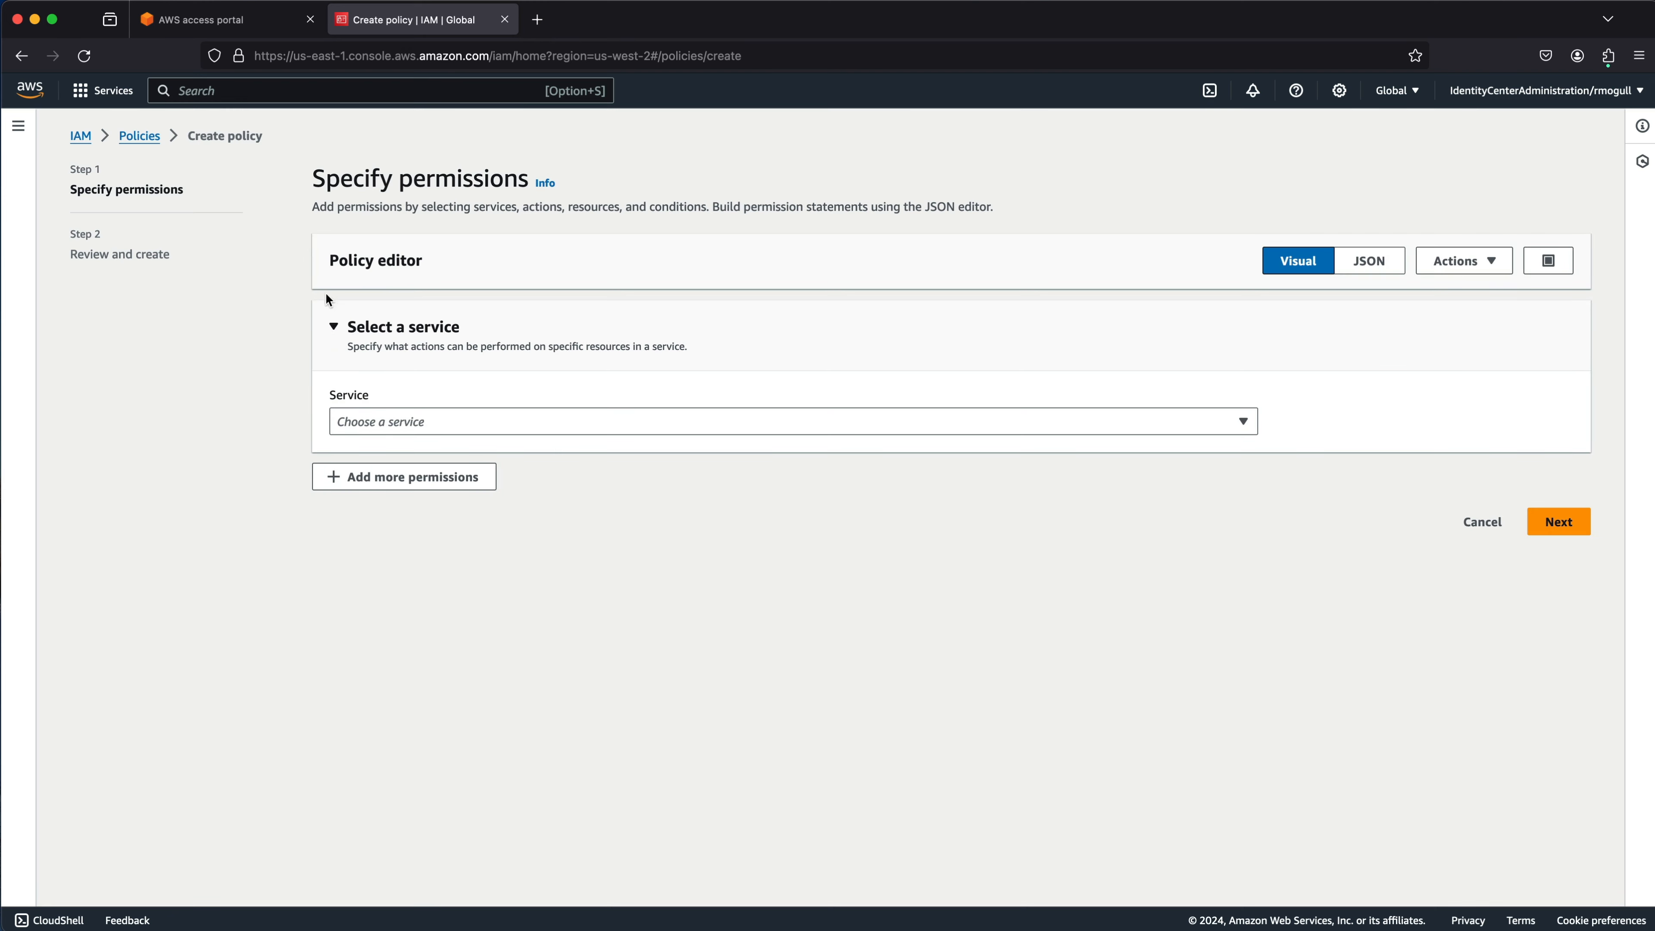
Allow all Auto Scaling actions, review the JSON, and advance to Review and create.
click(396, 421)
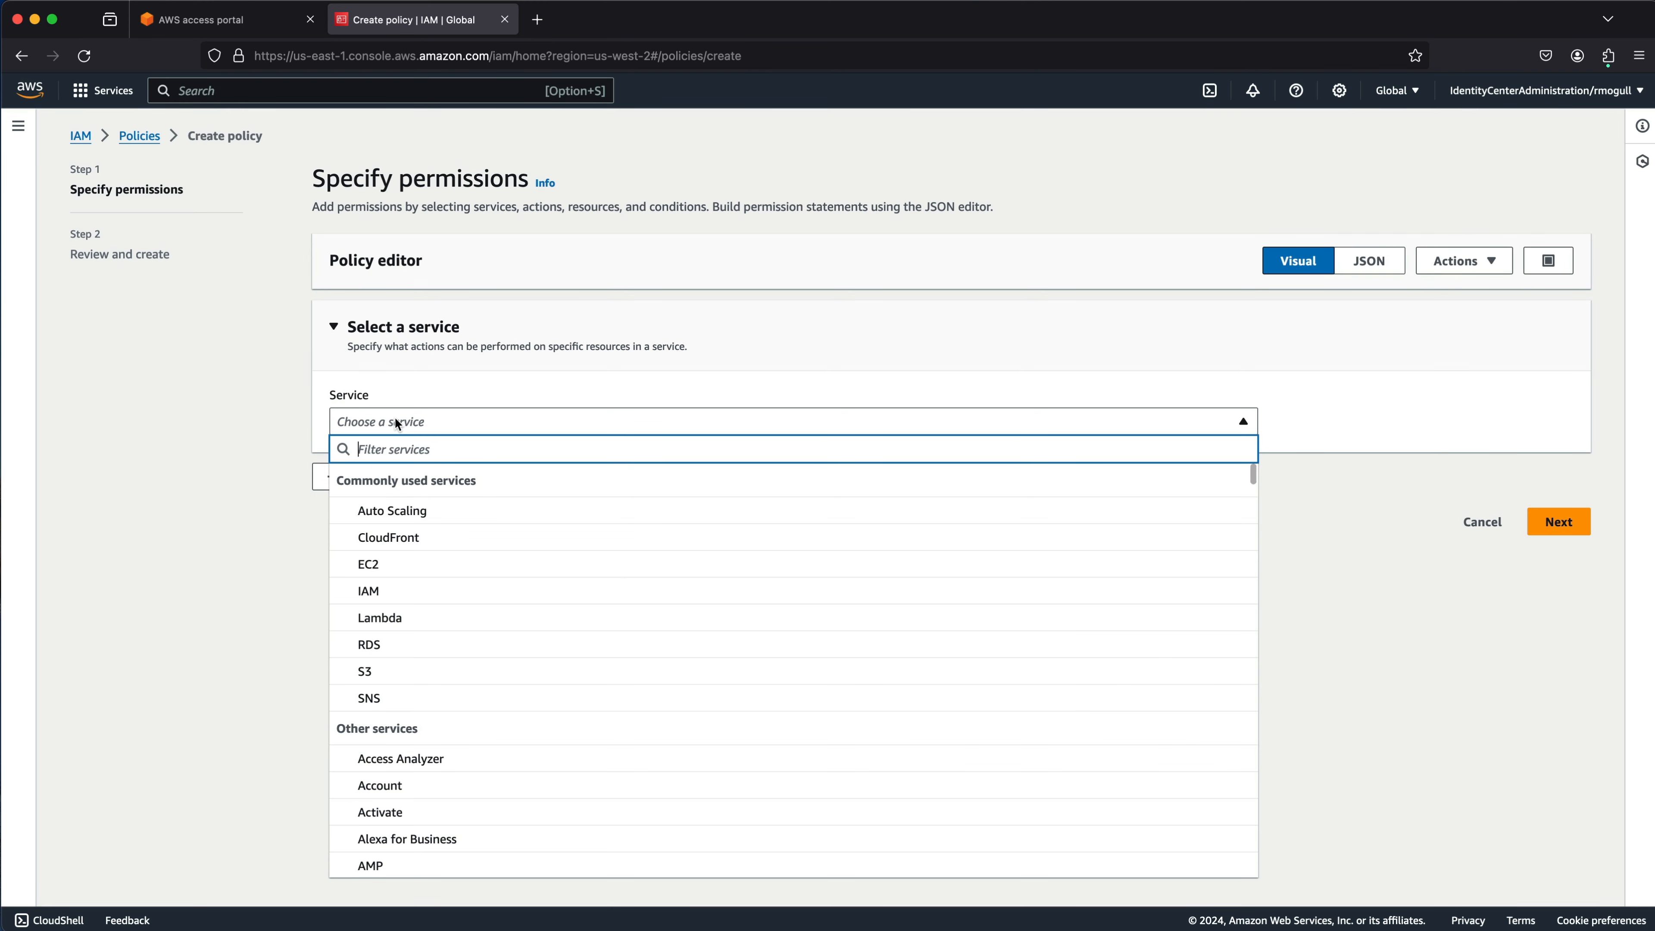
click(396, 511)
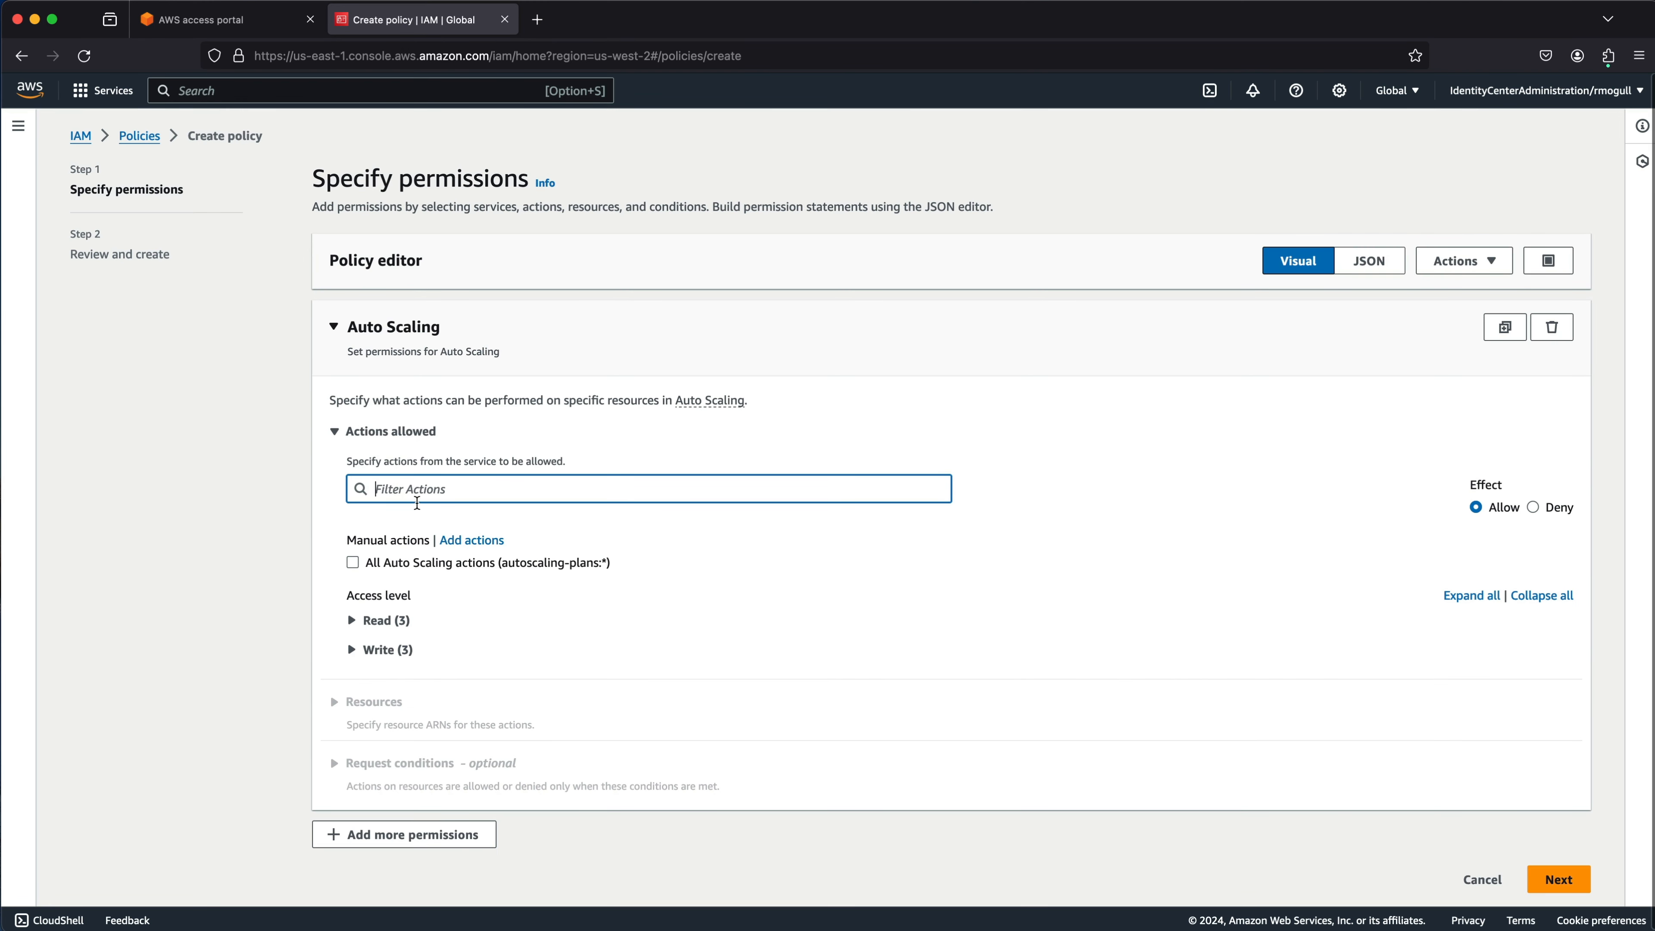
click(352, 562)
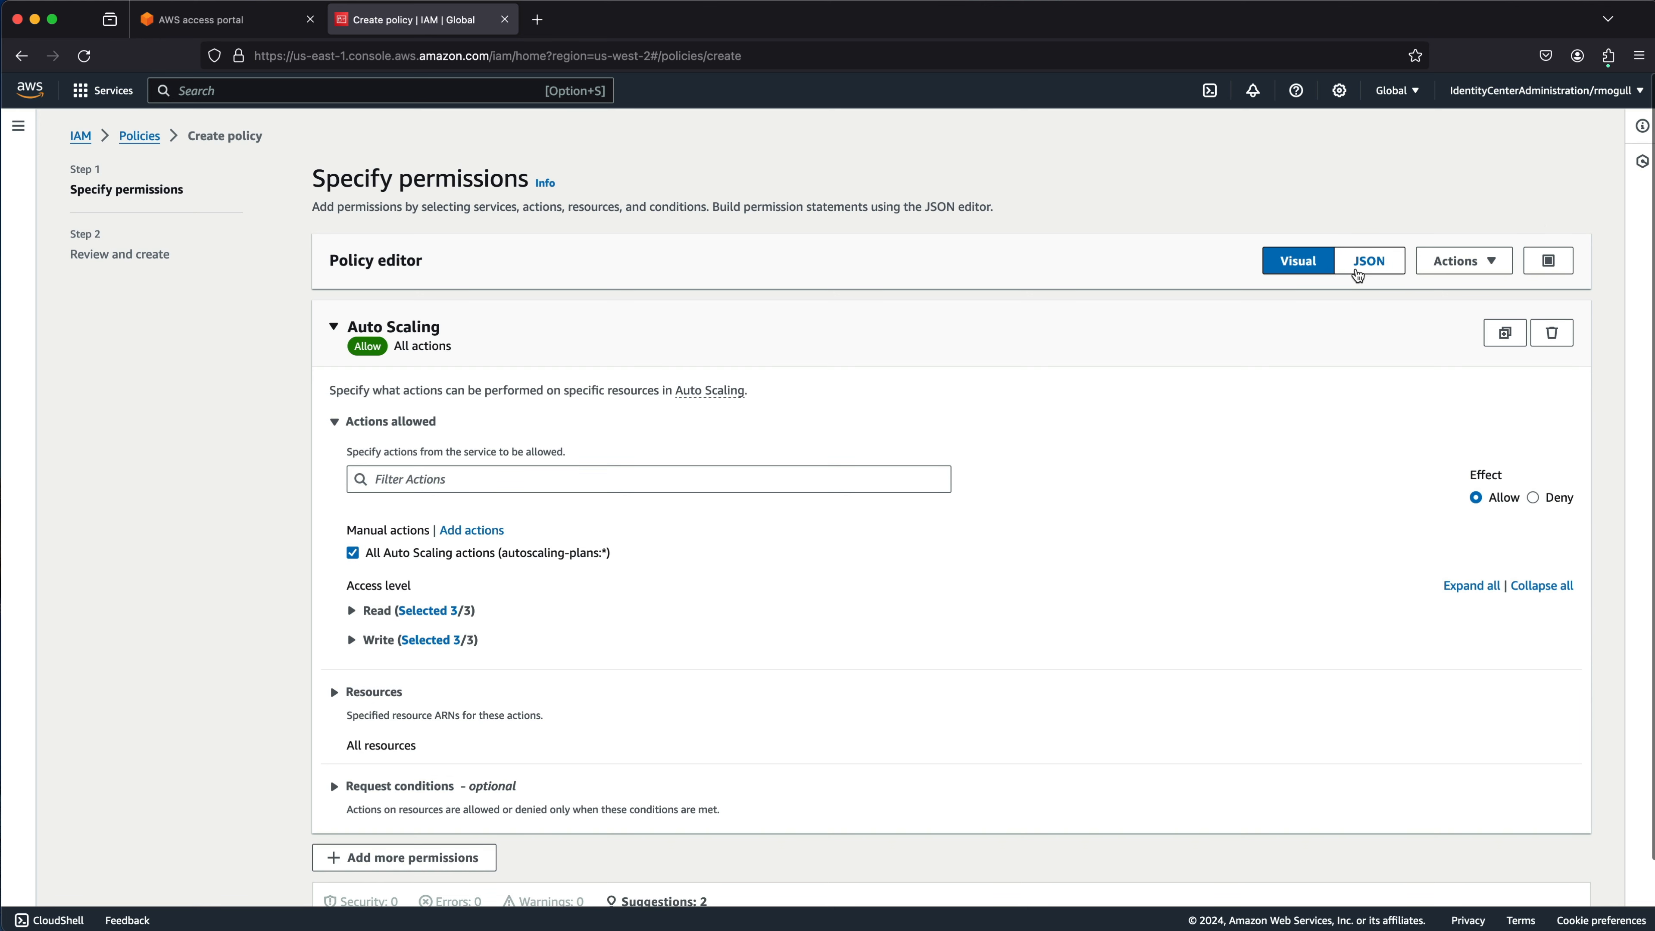
click(1358, 274)
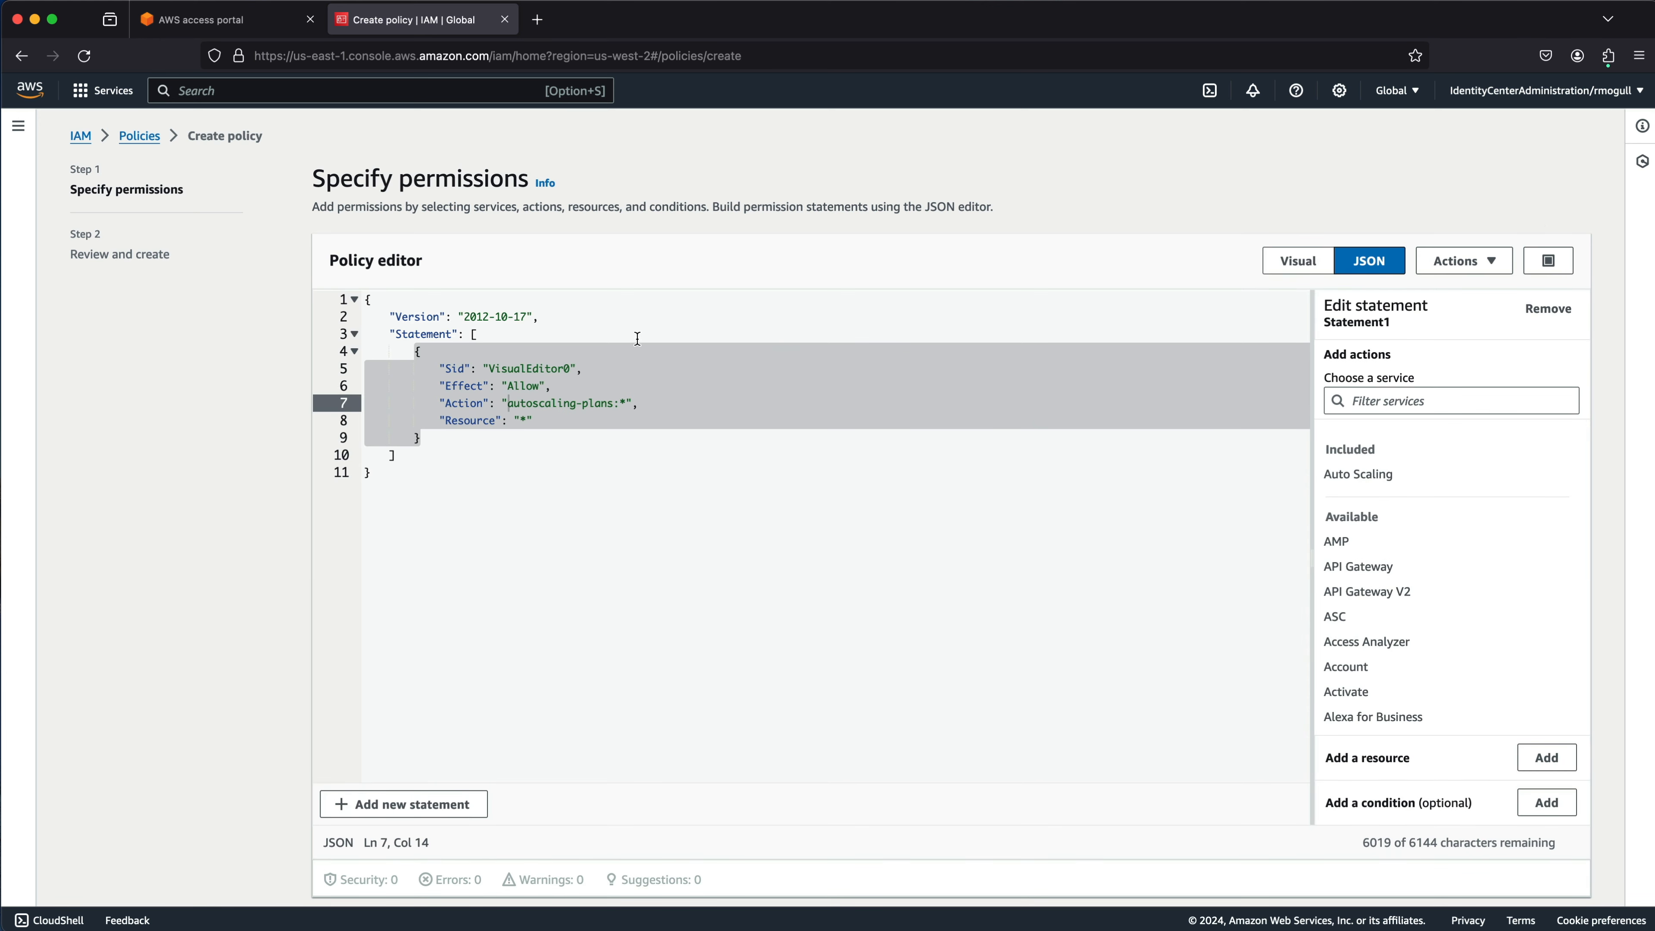
scroll(889, 674, down, 2)
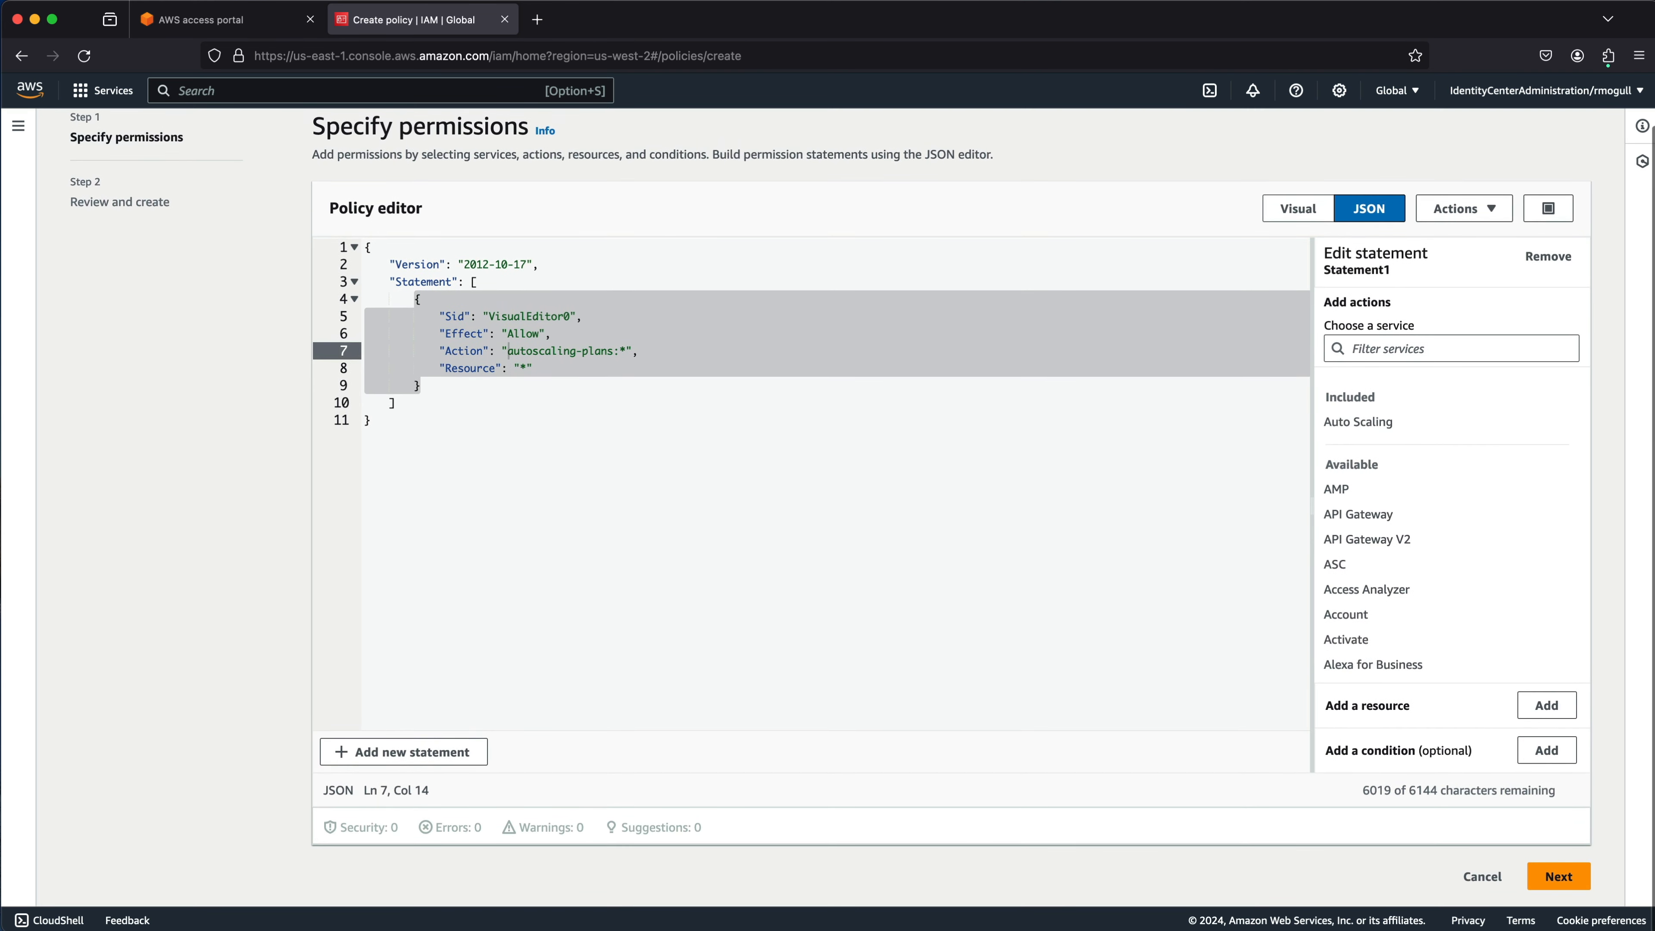
click(1550, 877)
scroll(507, 358, down, 2)
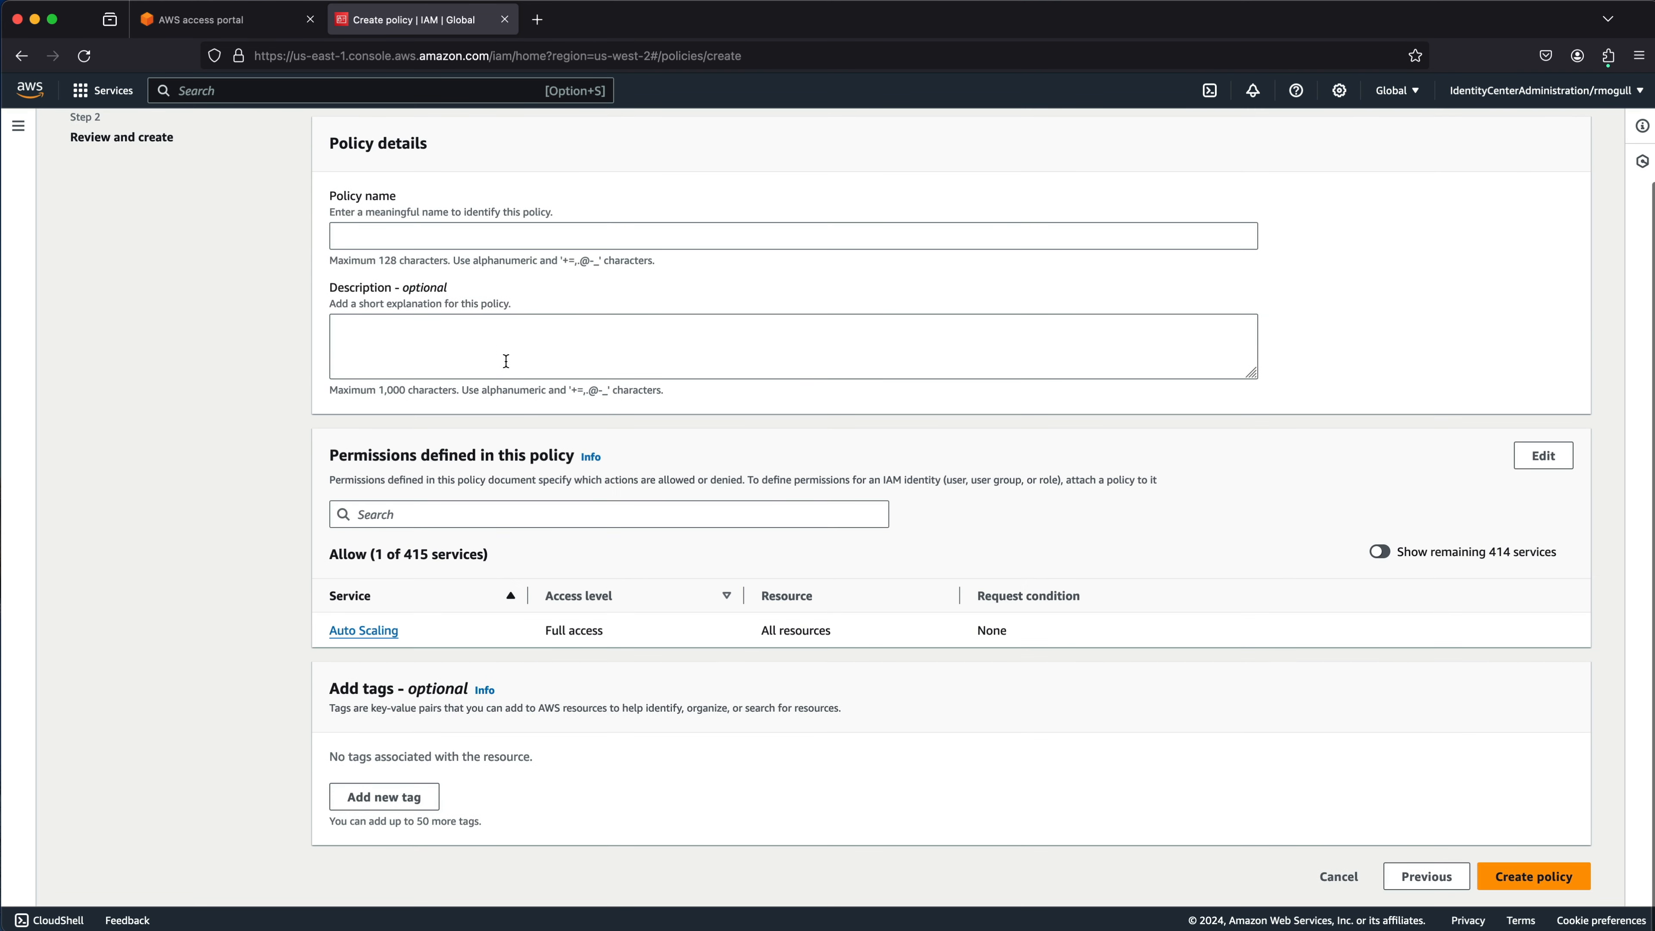
Name the test policy 'deleteme' and create it.
click(513, 235)
text(uy)
key(BackSpace)
key(BackSpace)
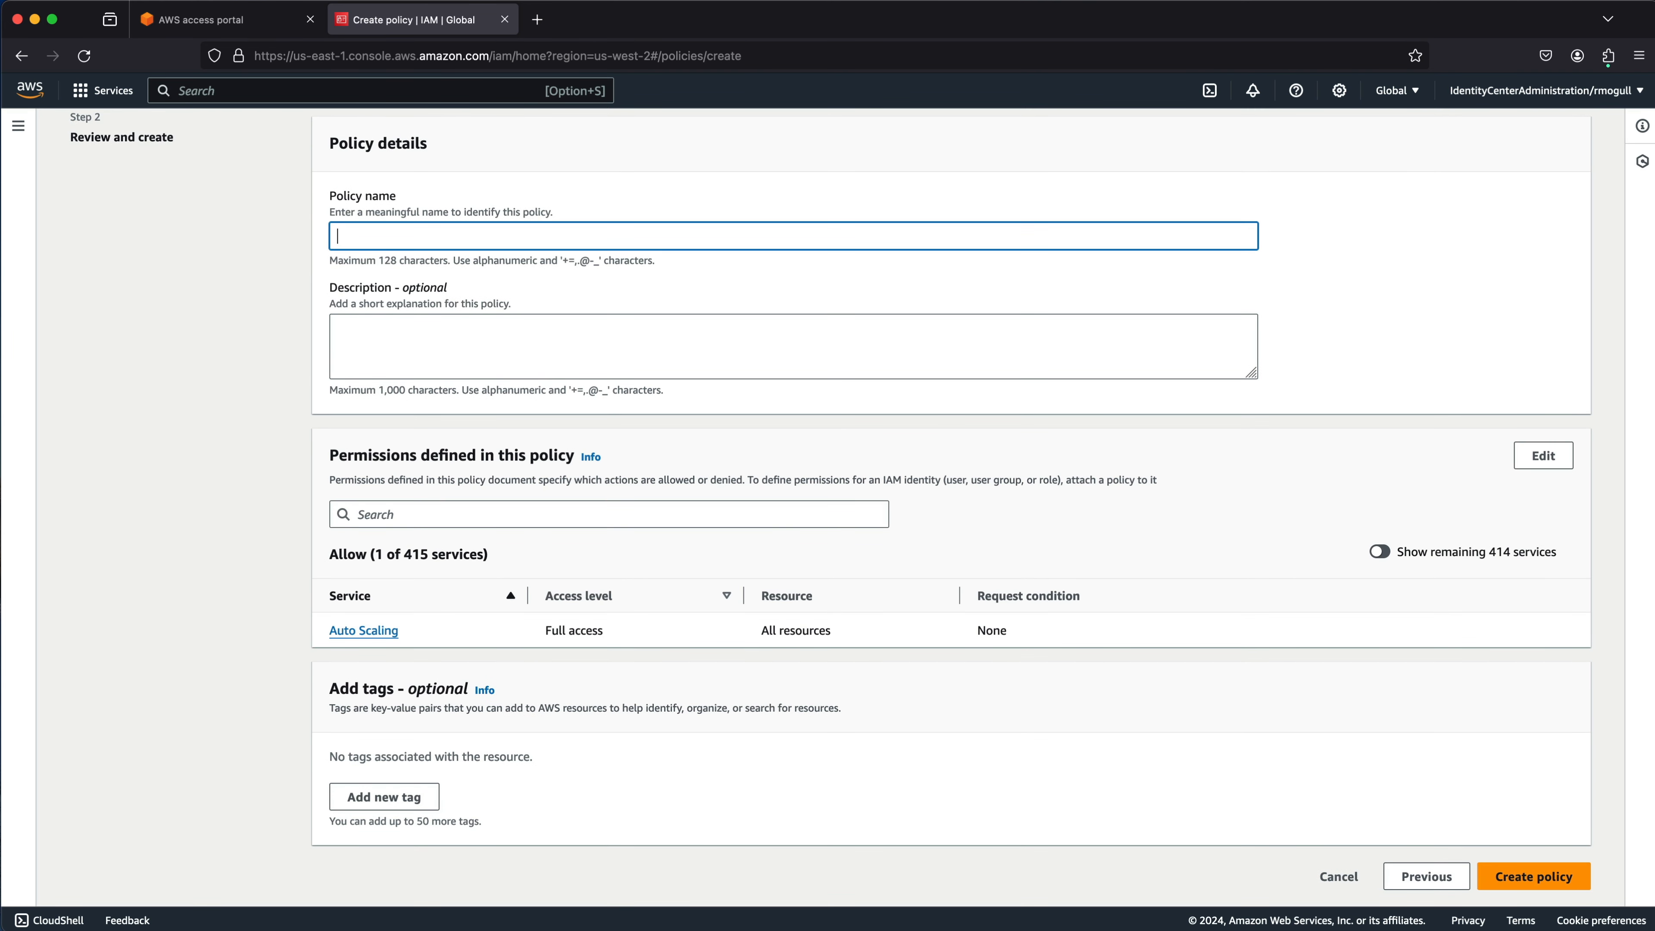
text(deleteme)
click(1533, 877)
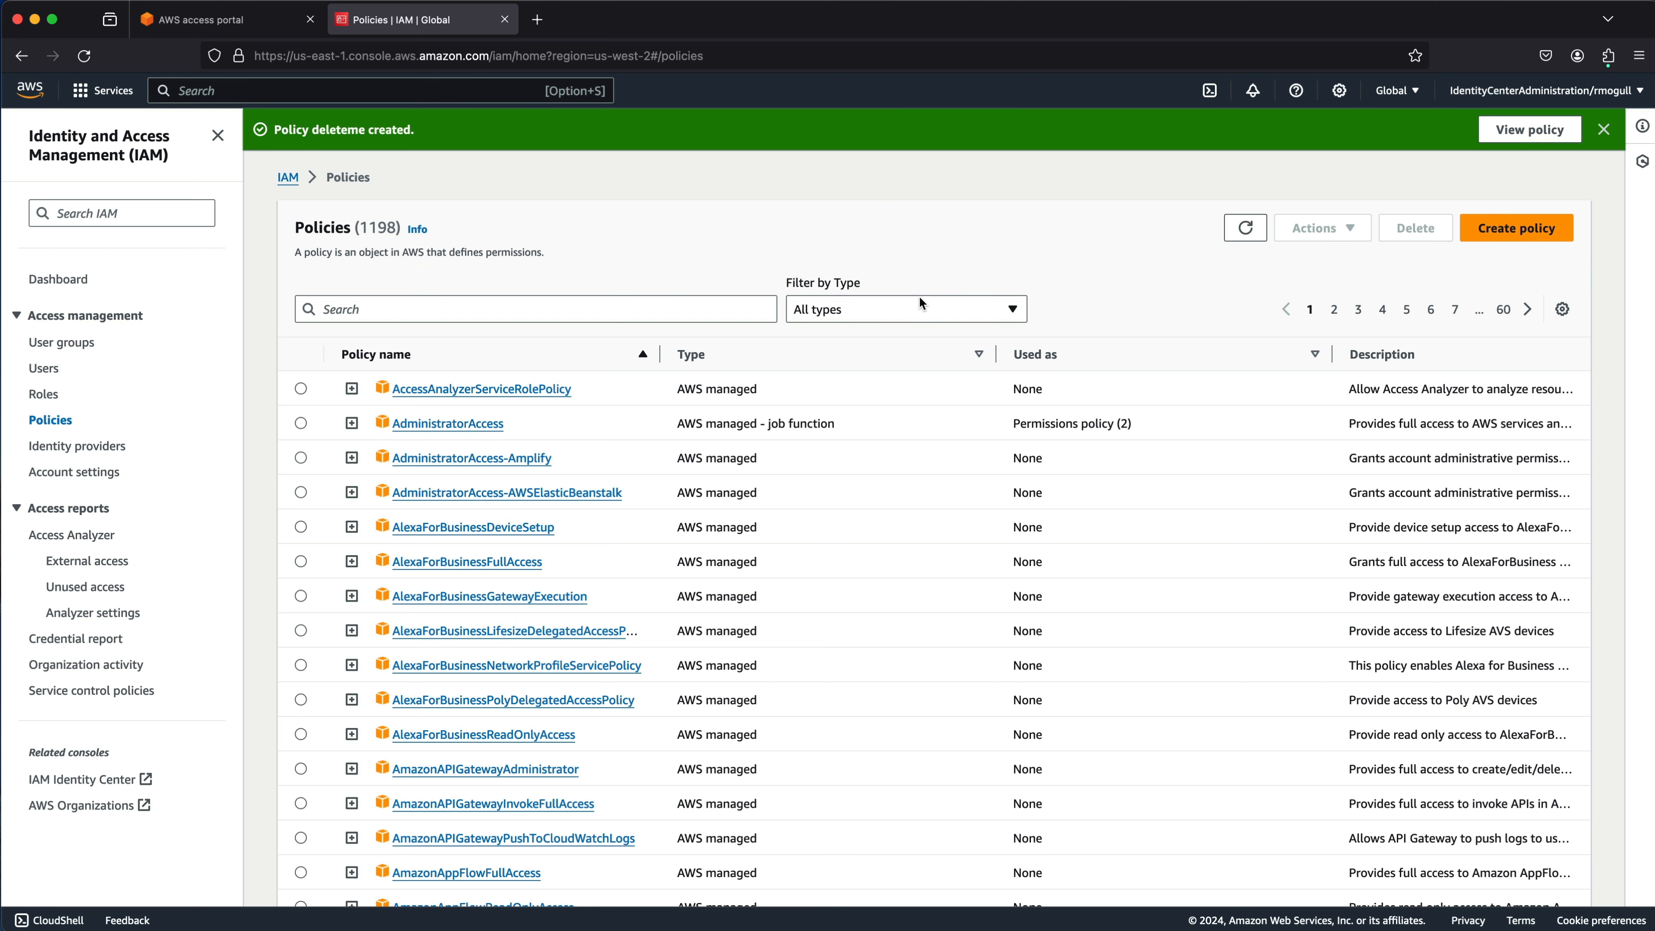
Filter to Customer managed, select deleteme, and delete it, typing 'deleteme' to confirm.
click(923, 310)
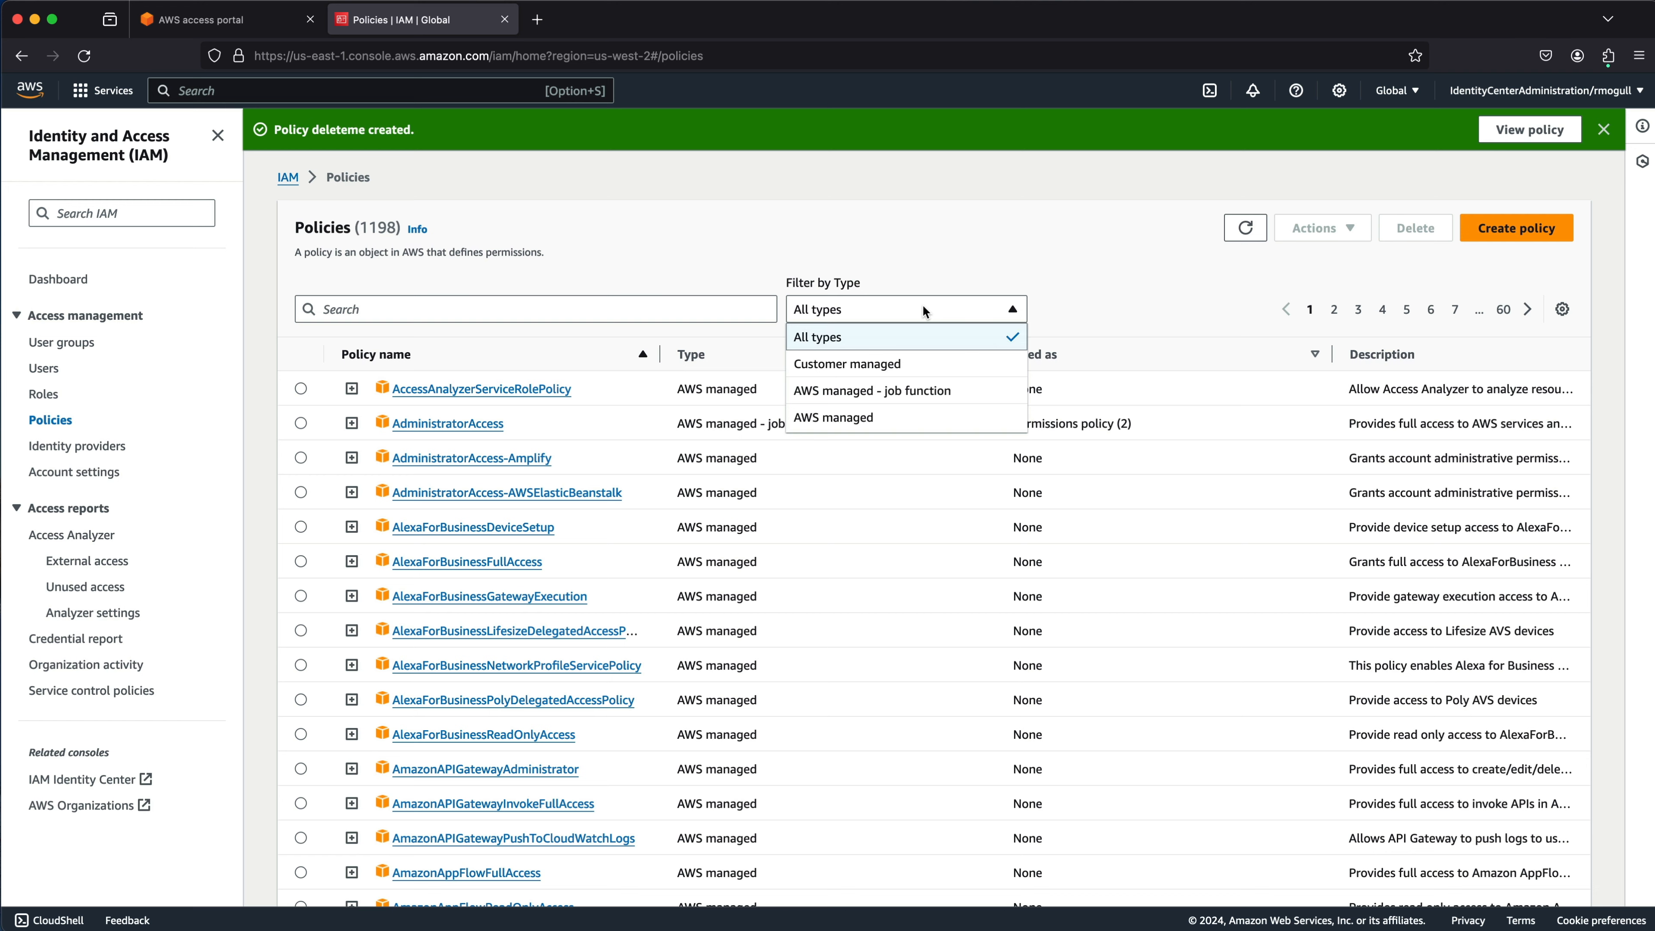
click(890, 364)
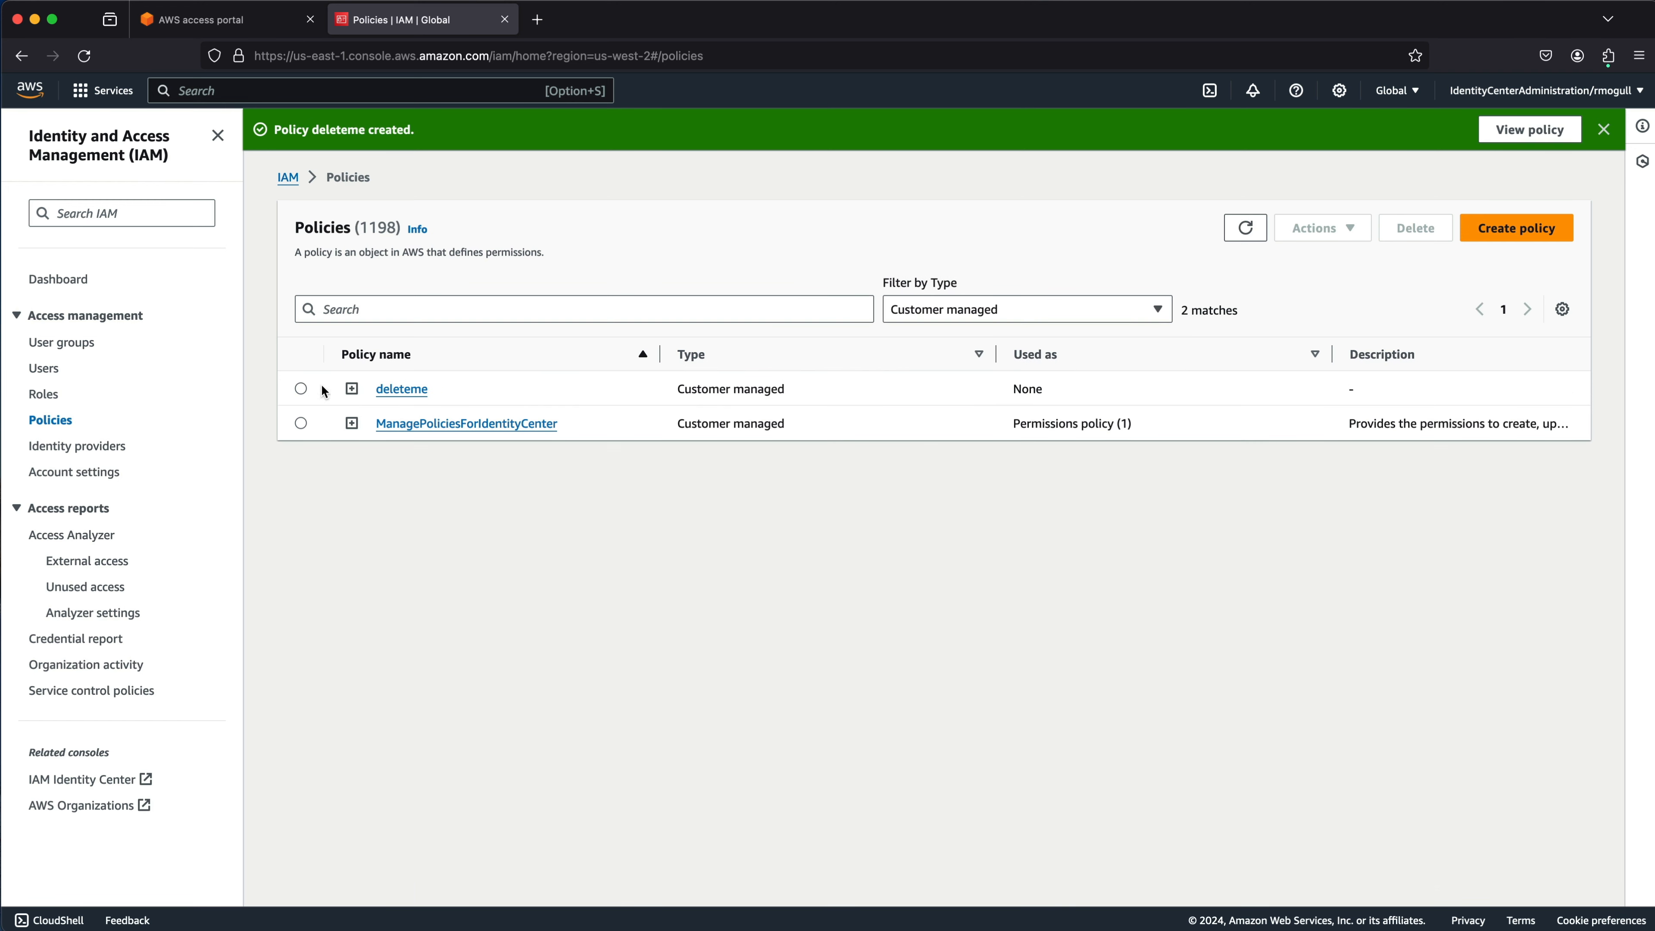
click(300, 389)
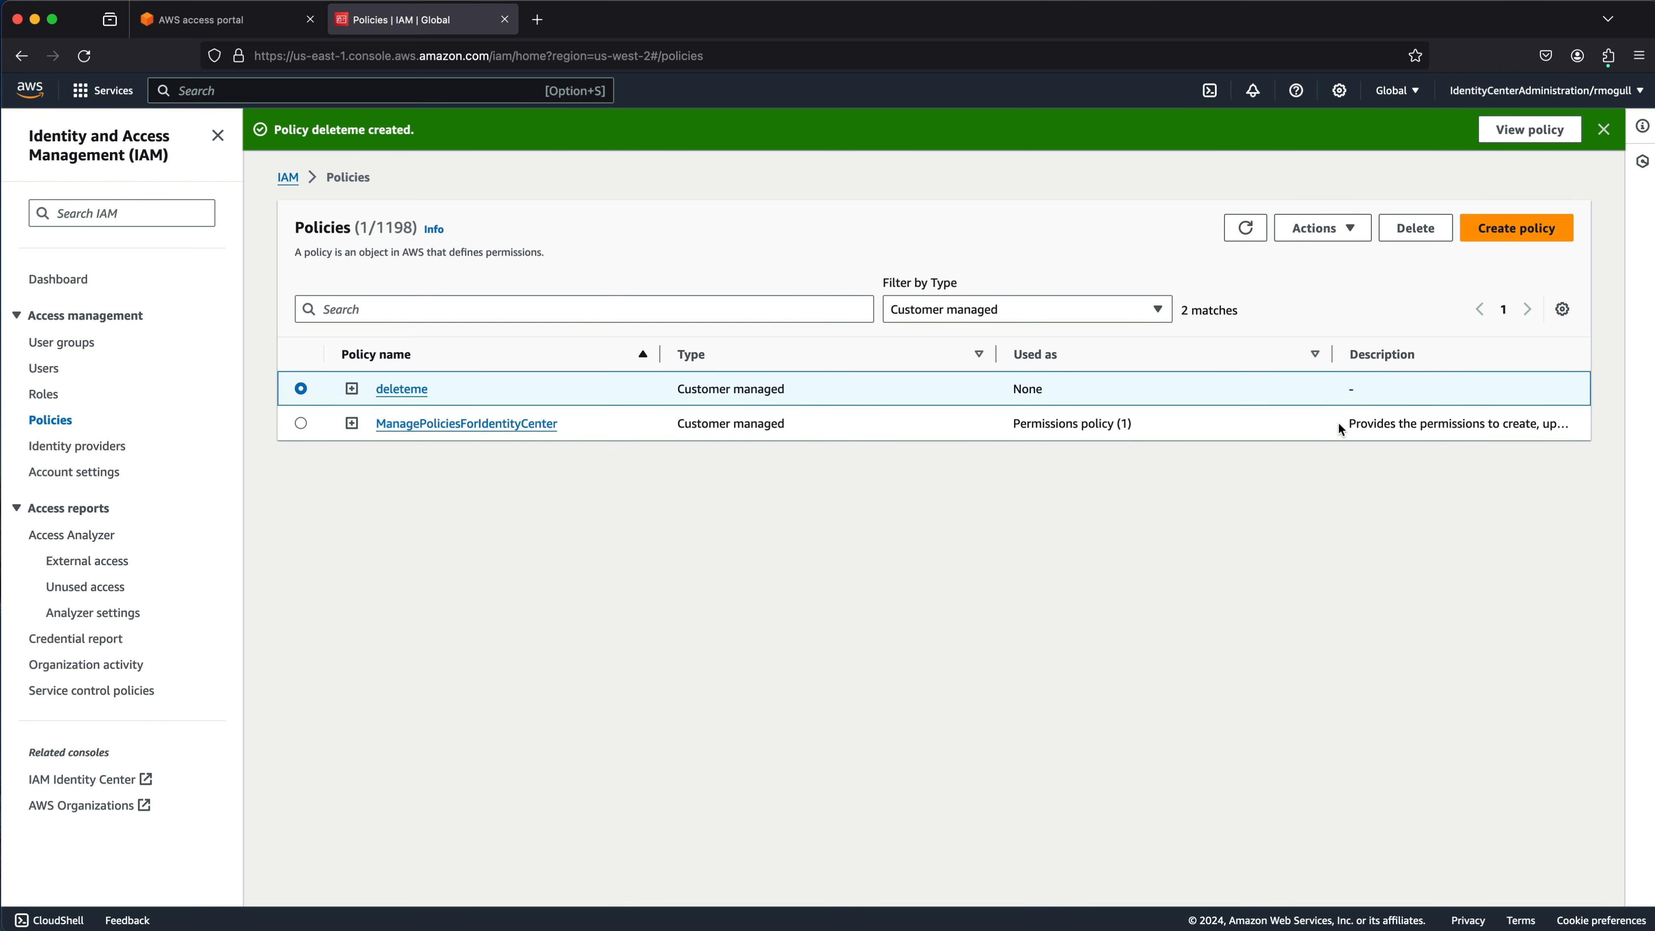
click(1430, 234)
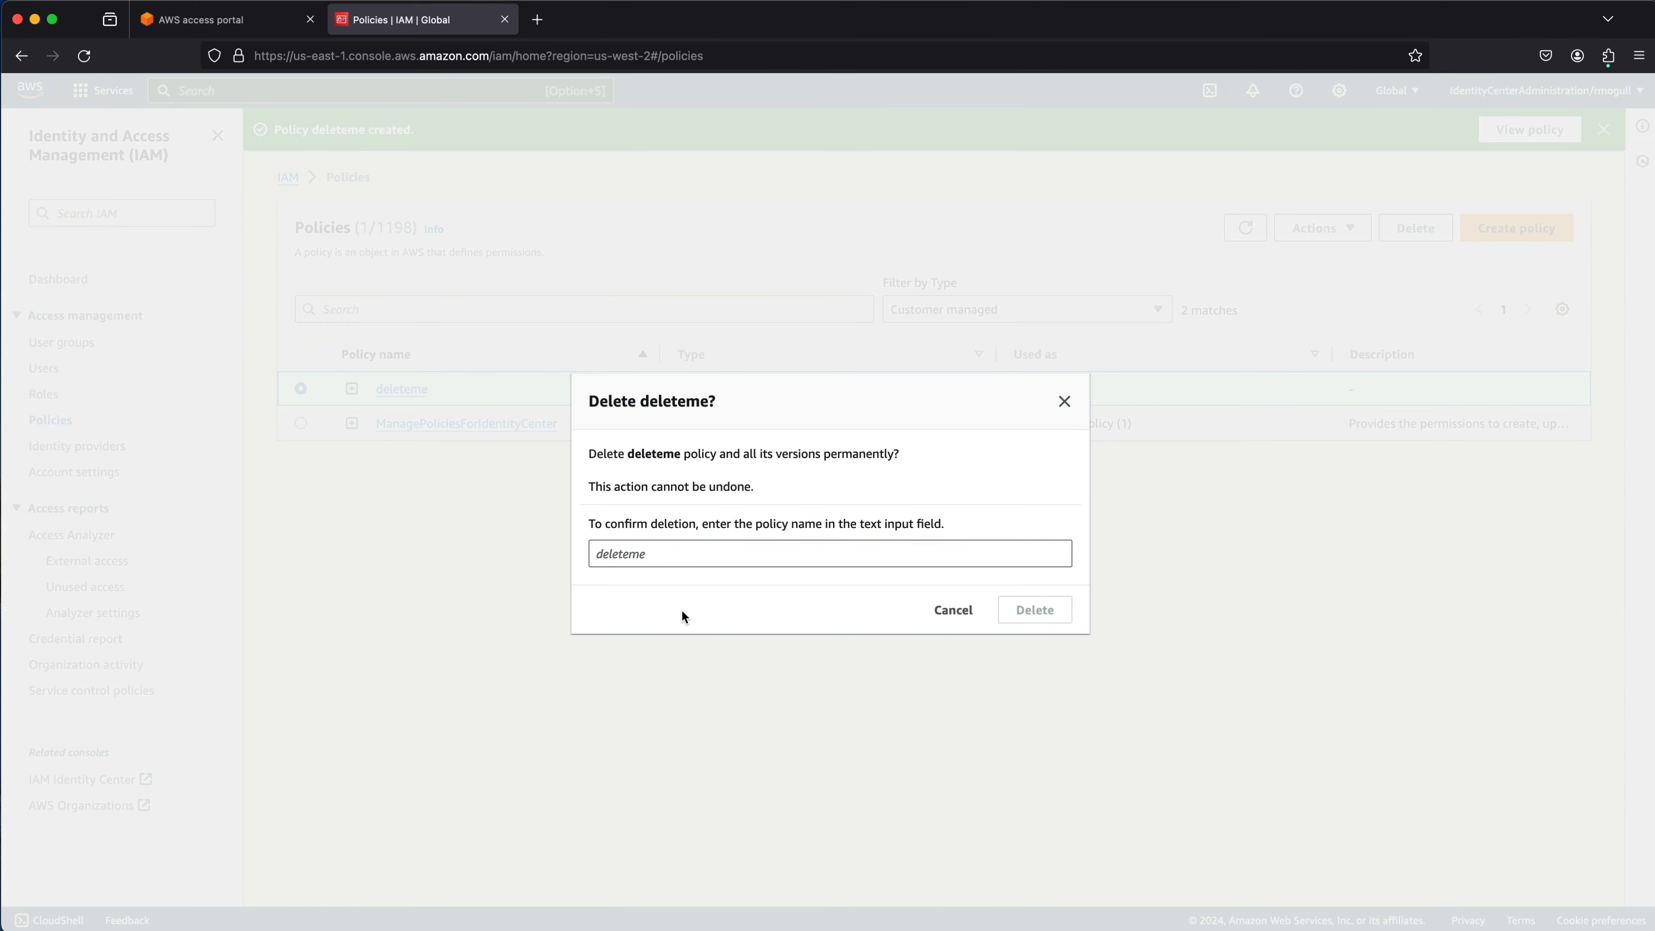
click(693, 555)
text(deleteme)
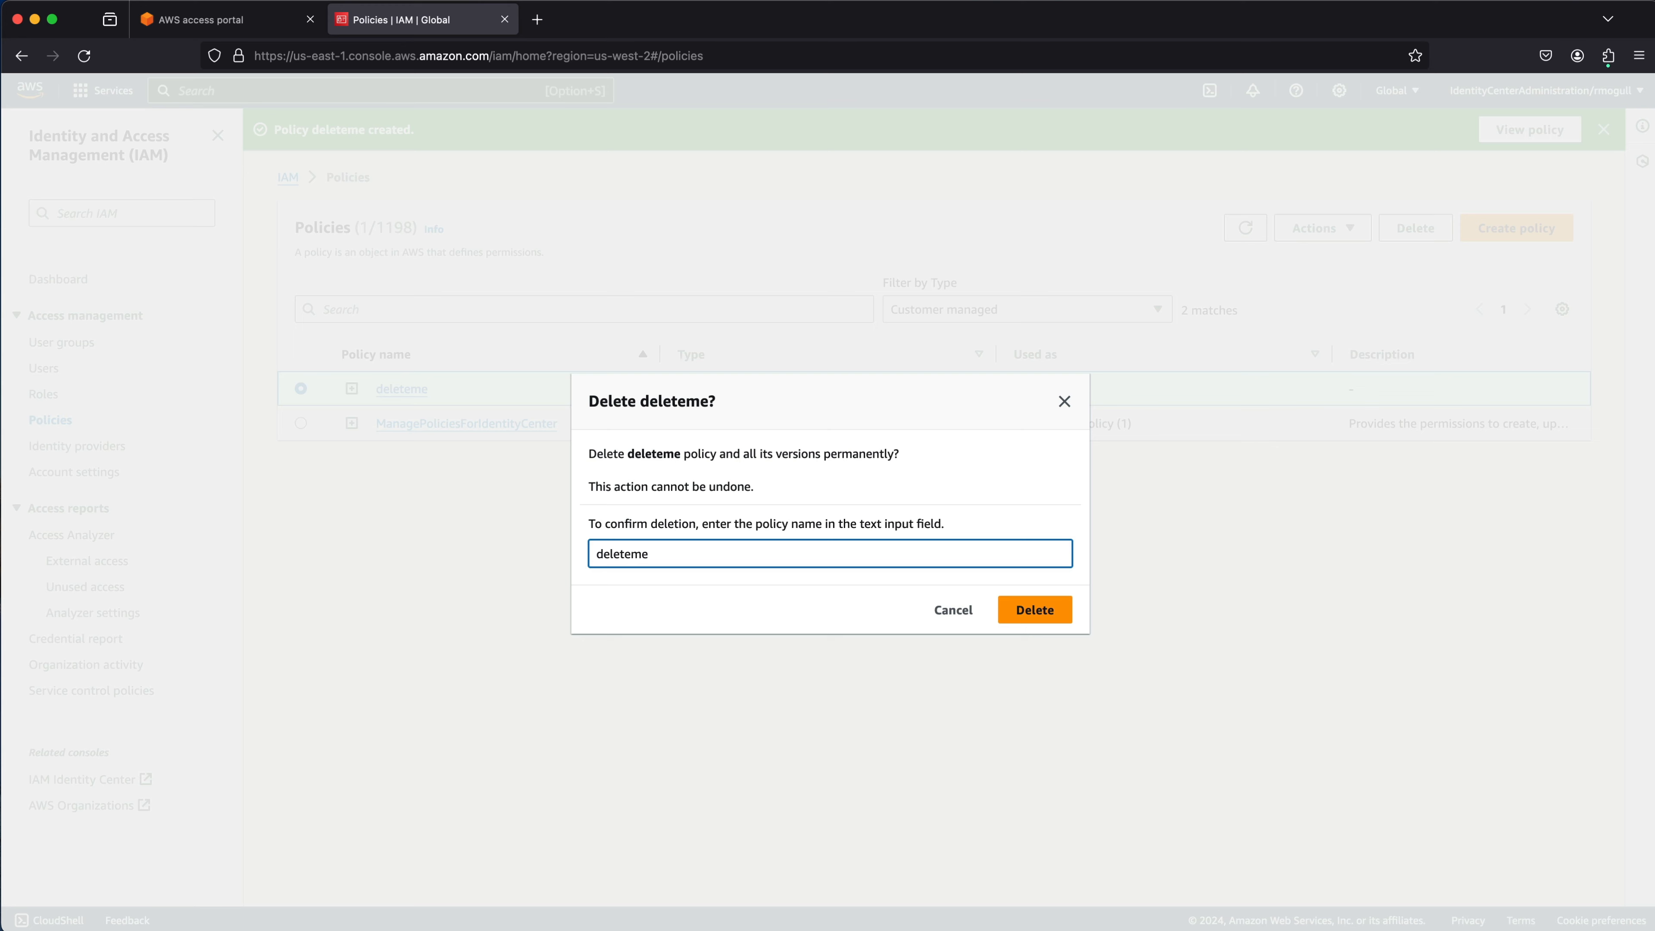
click(1045, 612)
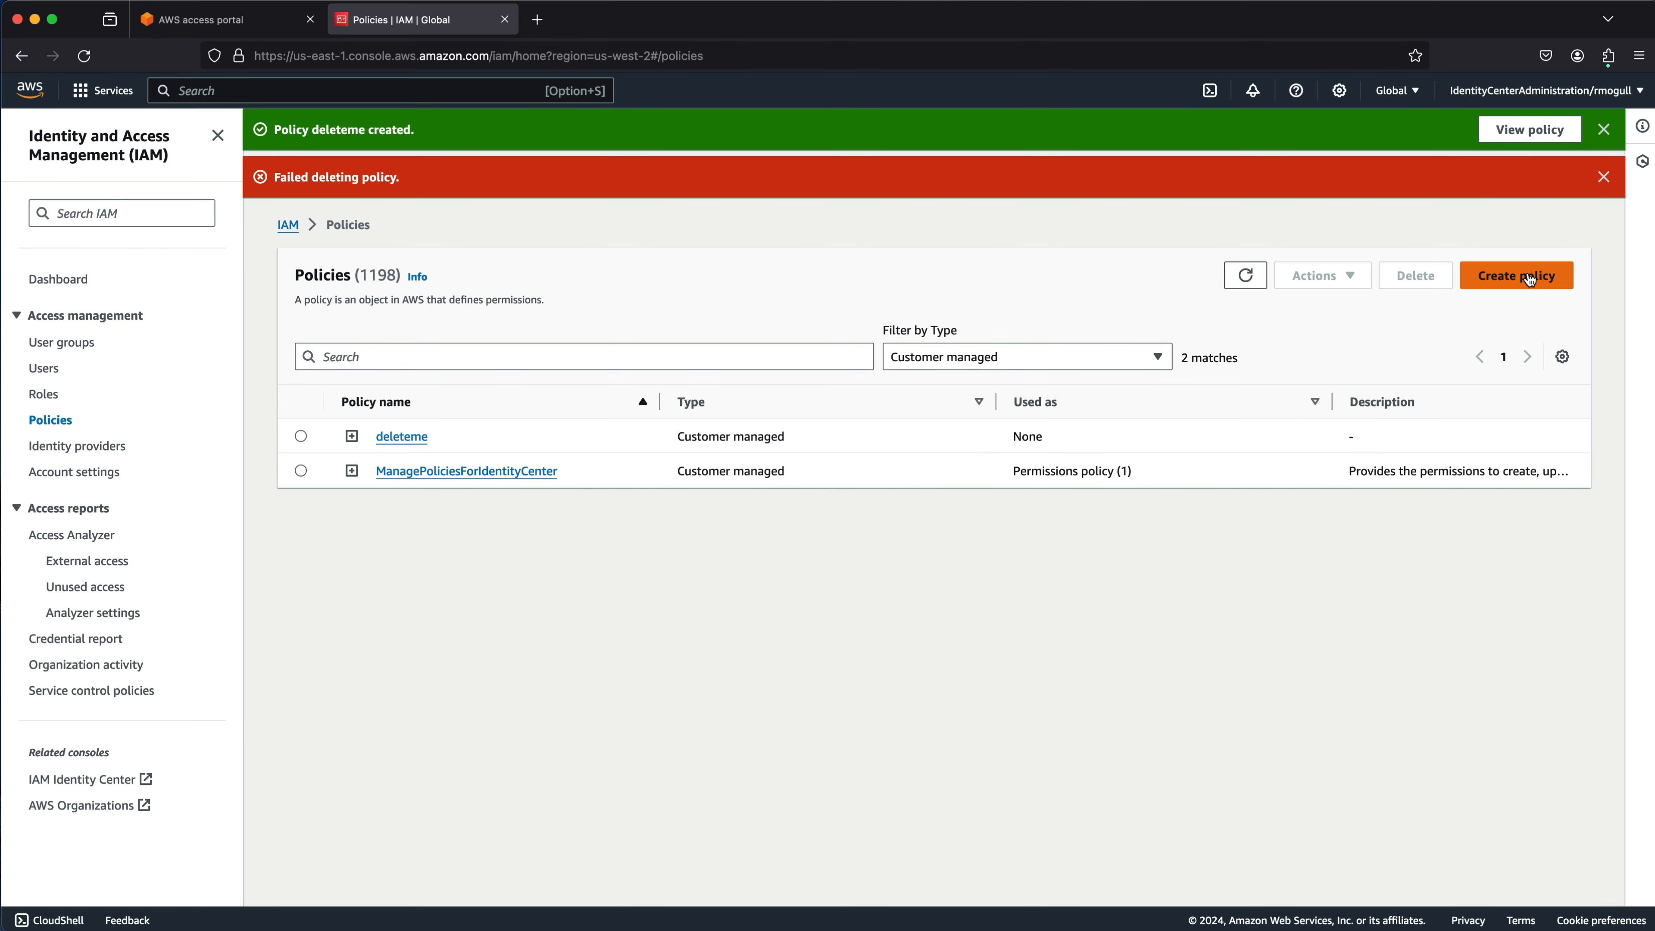
After the failed attempt, retry deleting deleteme and confirm again with 'deleteme'.
key(super+Tab)
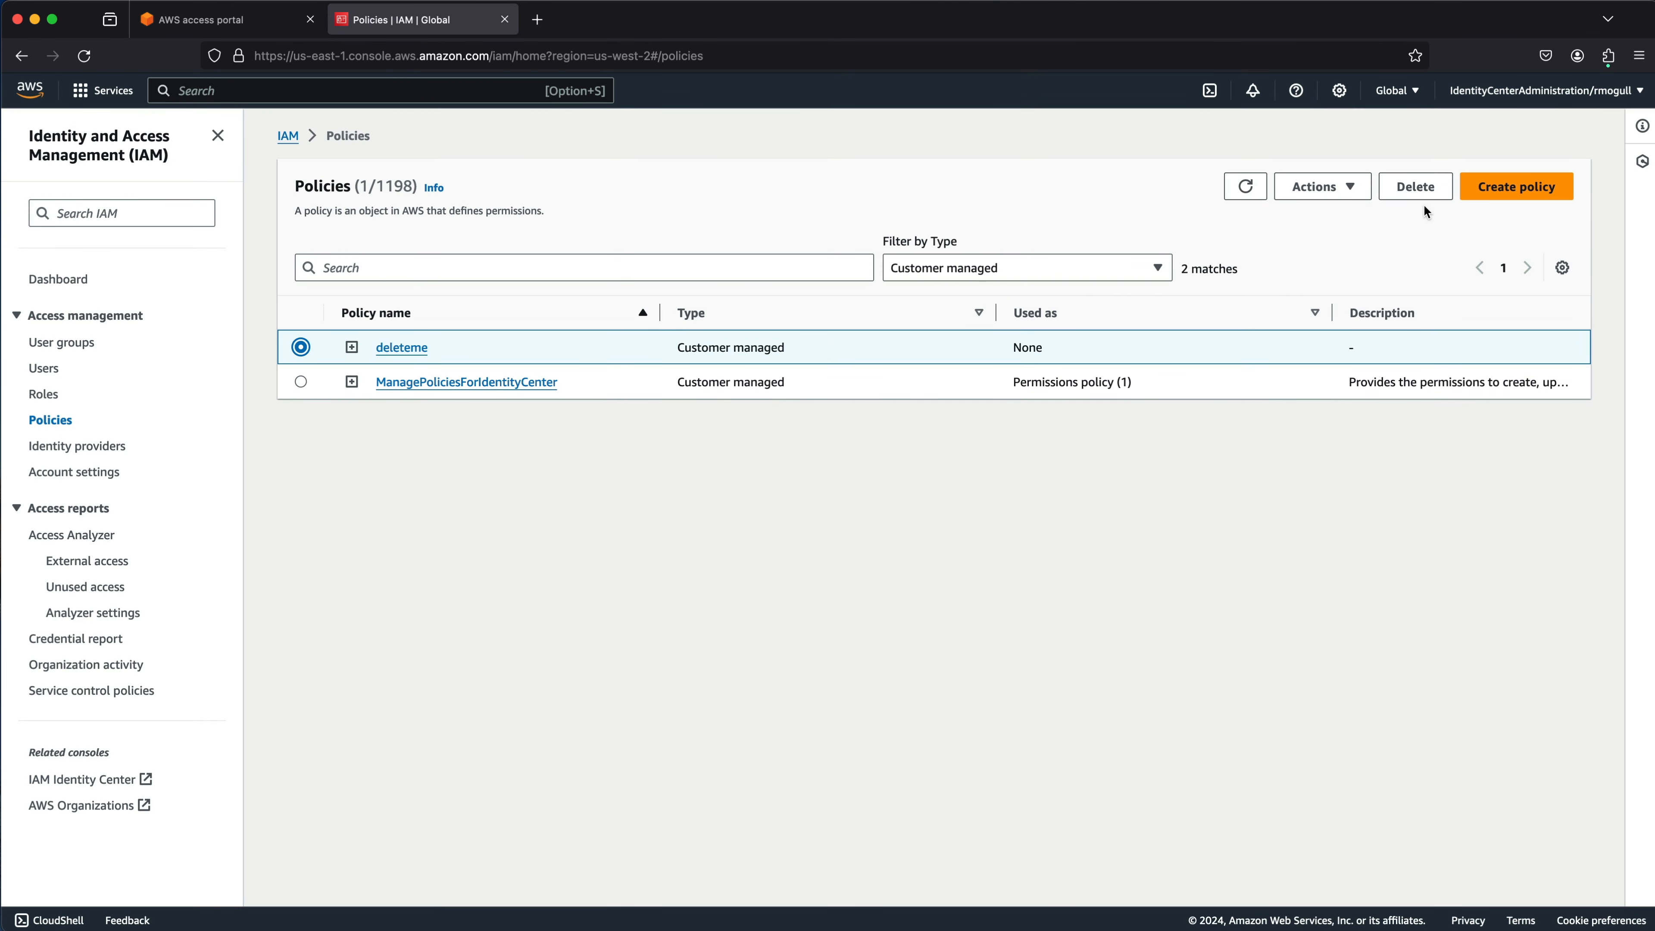
click(1415, 188)
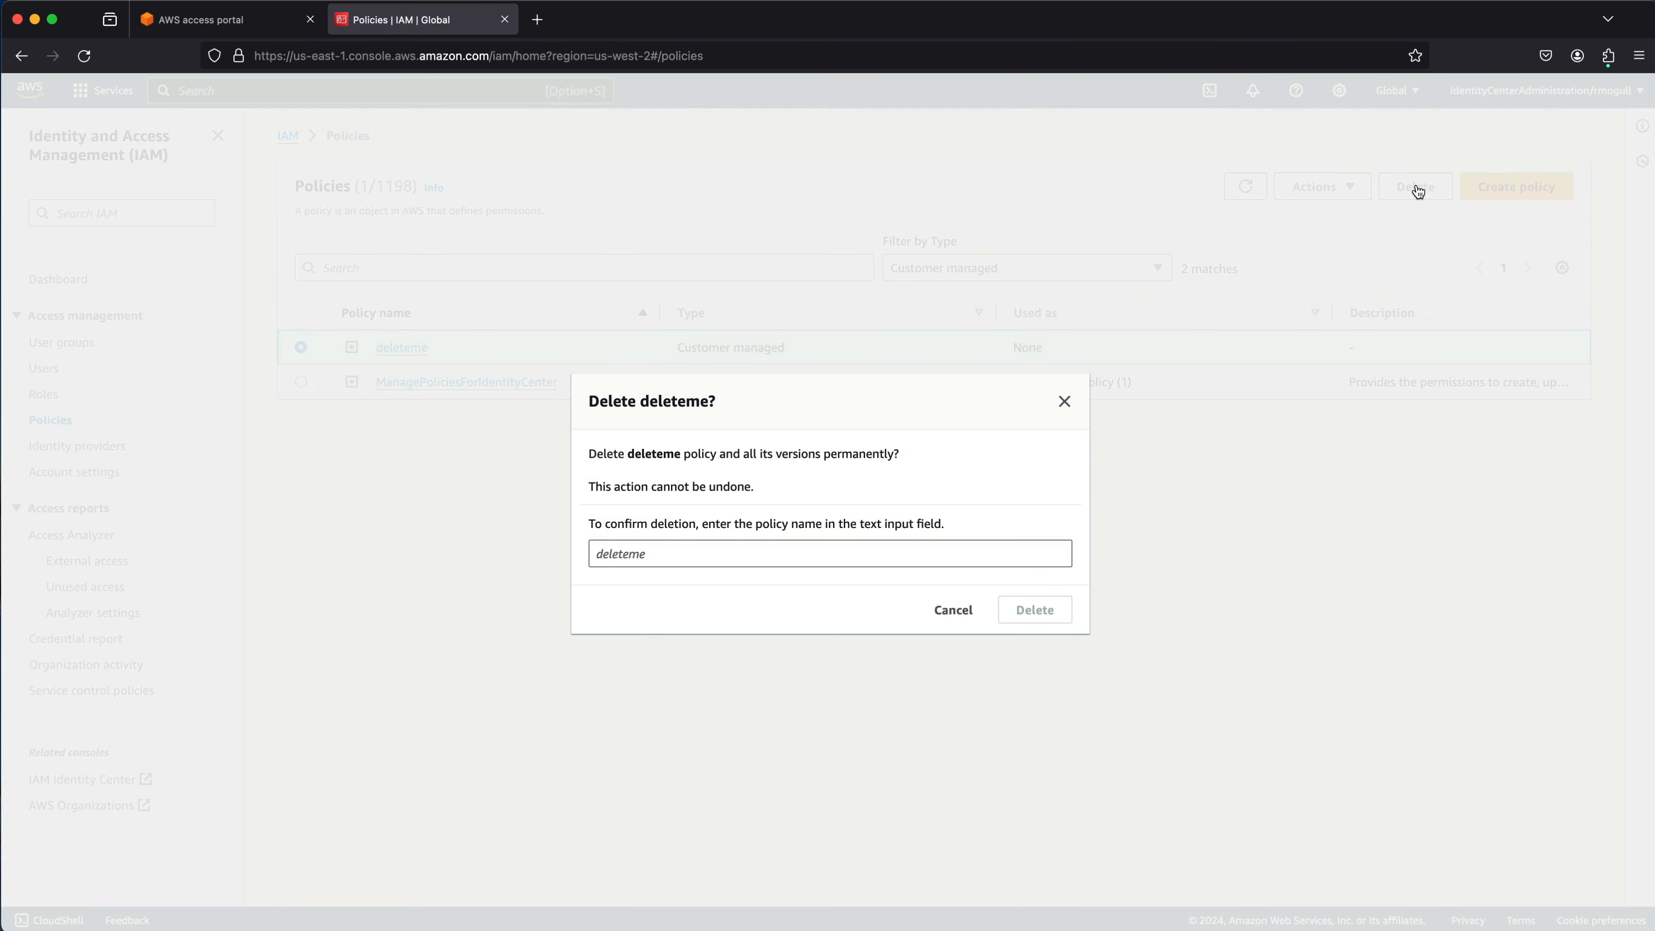
click(829, 554)
text(deleteme)
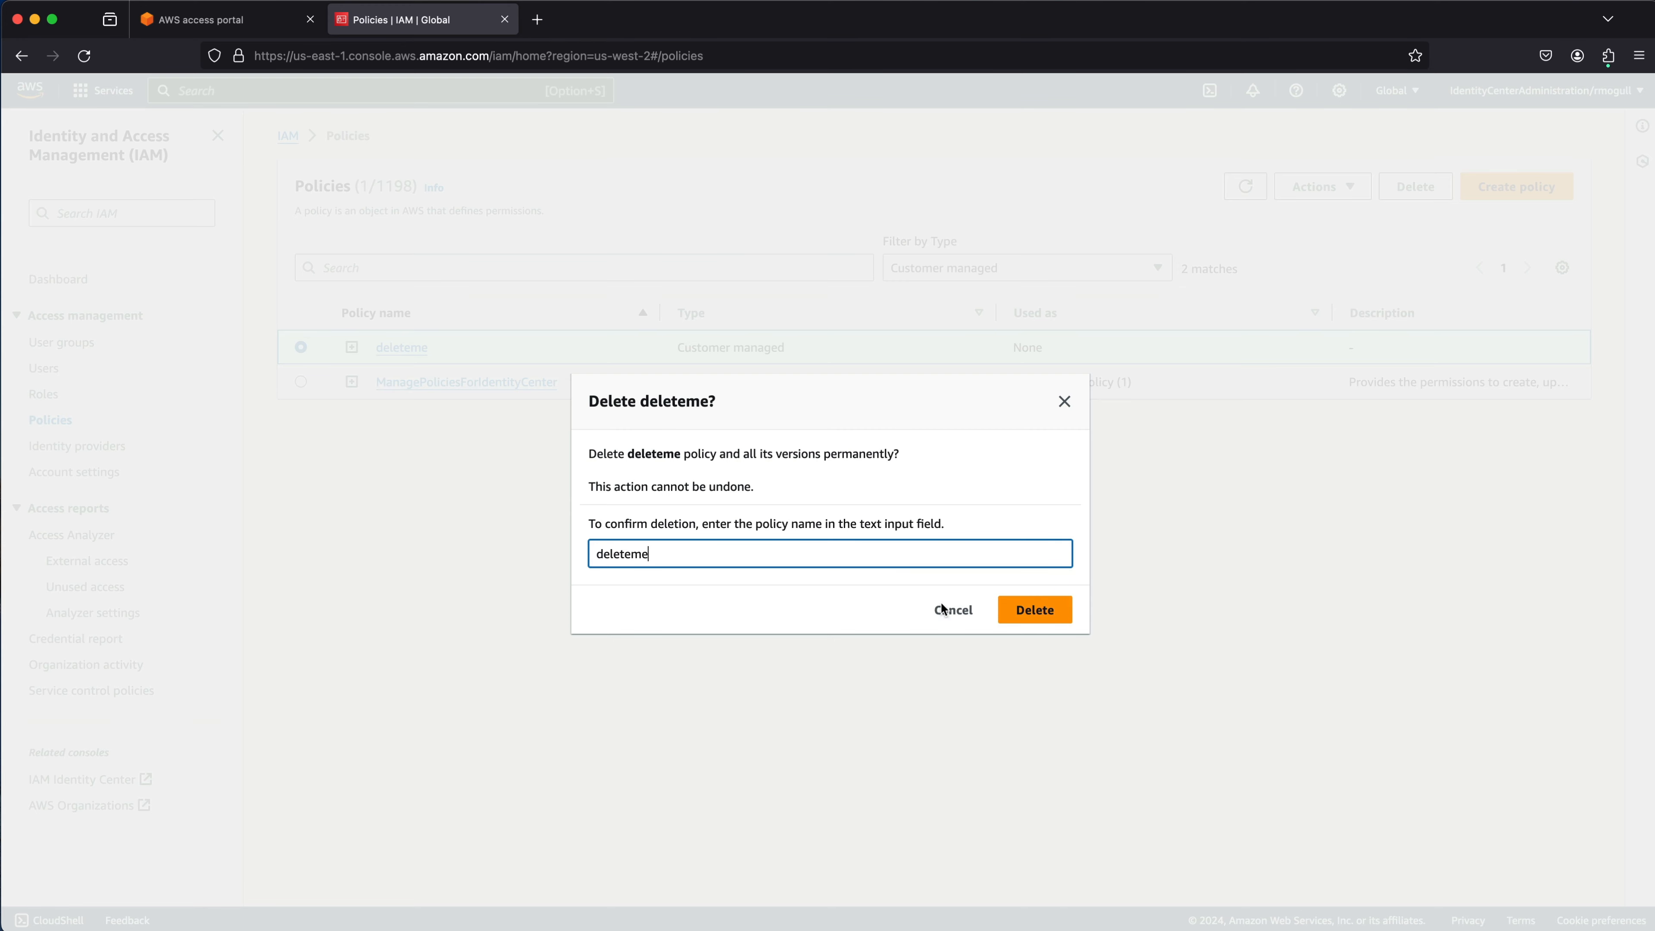
click(1043, 619)
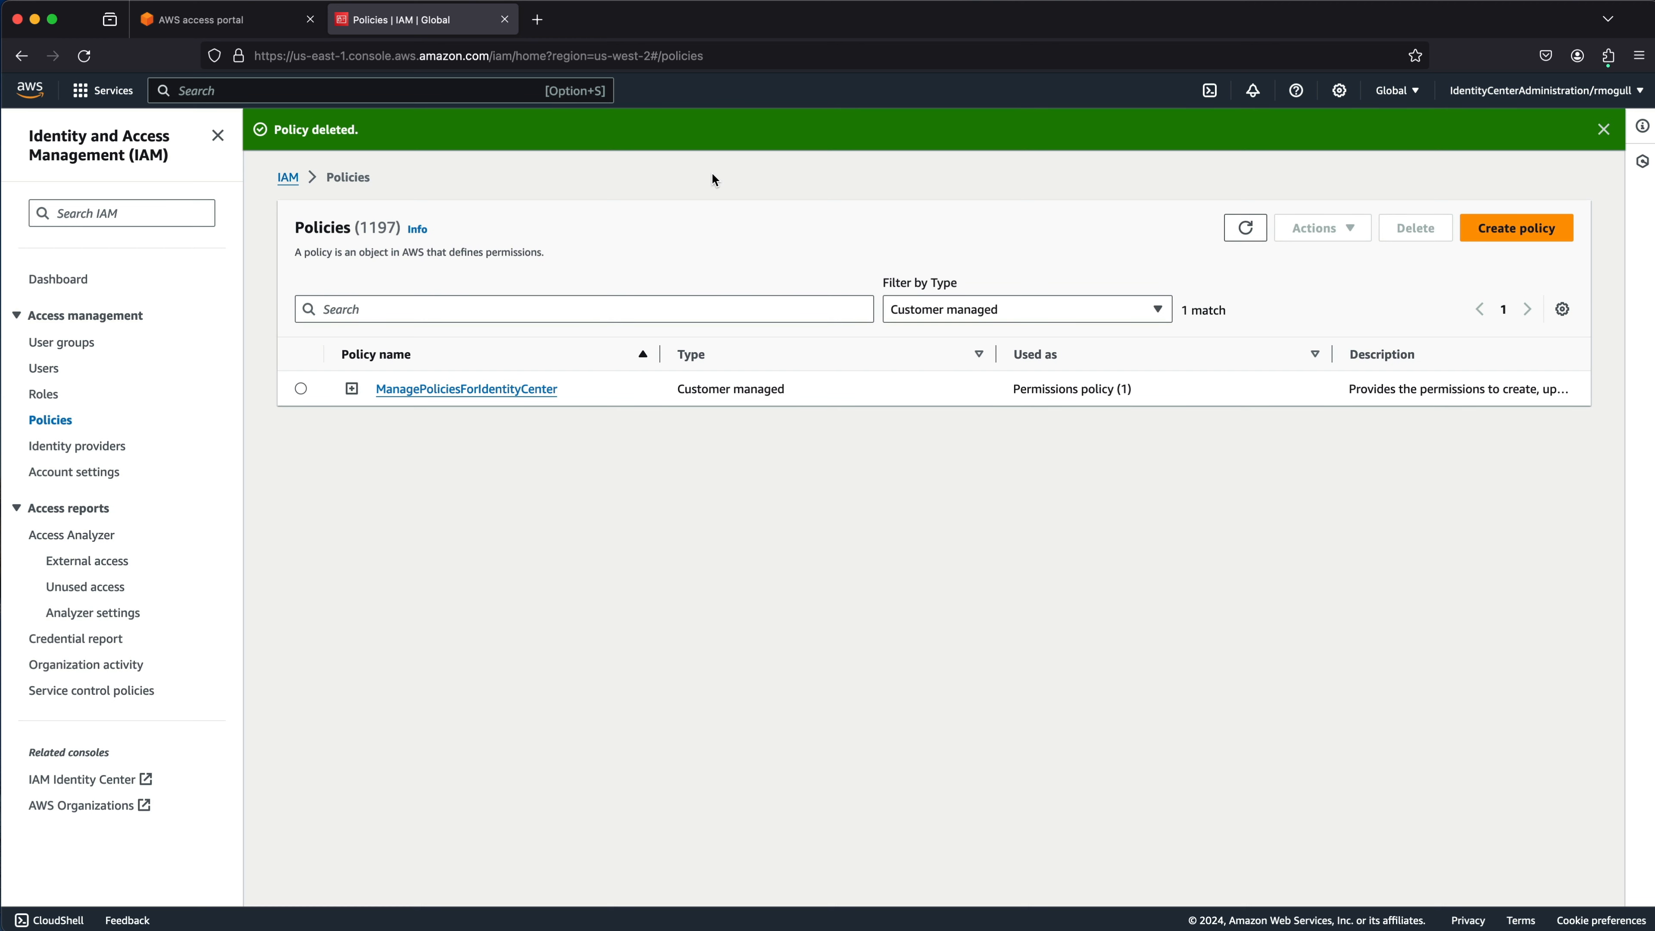
Open ManagePoliciesForIdentityCenter, check its attached entities, then view its ten IAM actions as JSON.
click(467, 389)
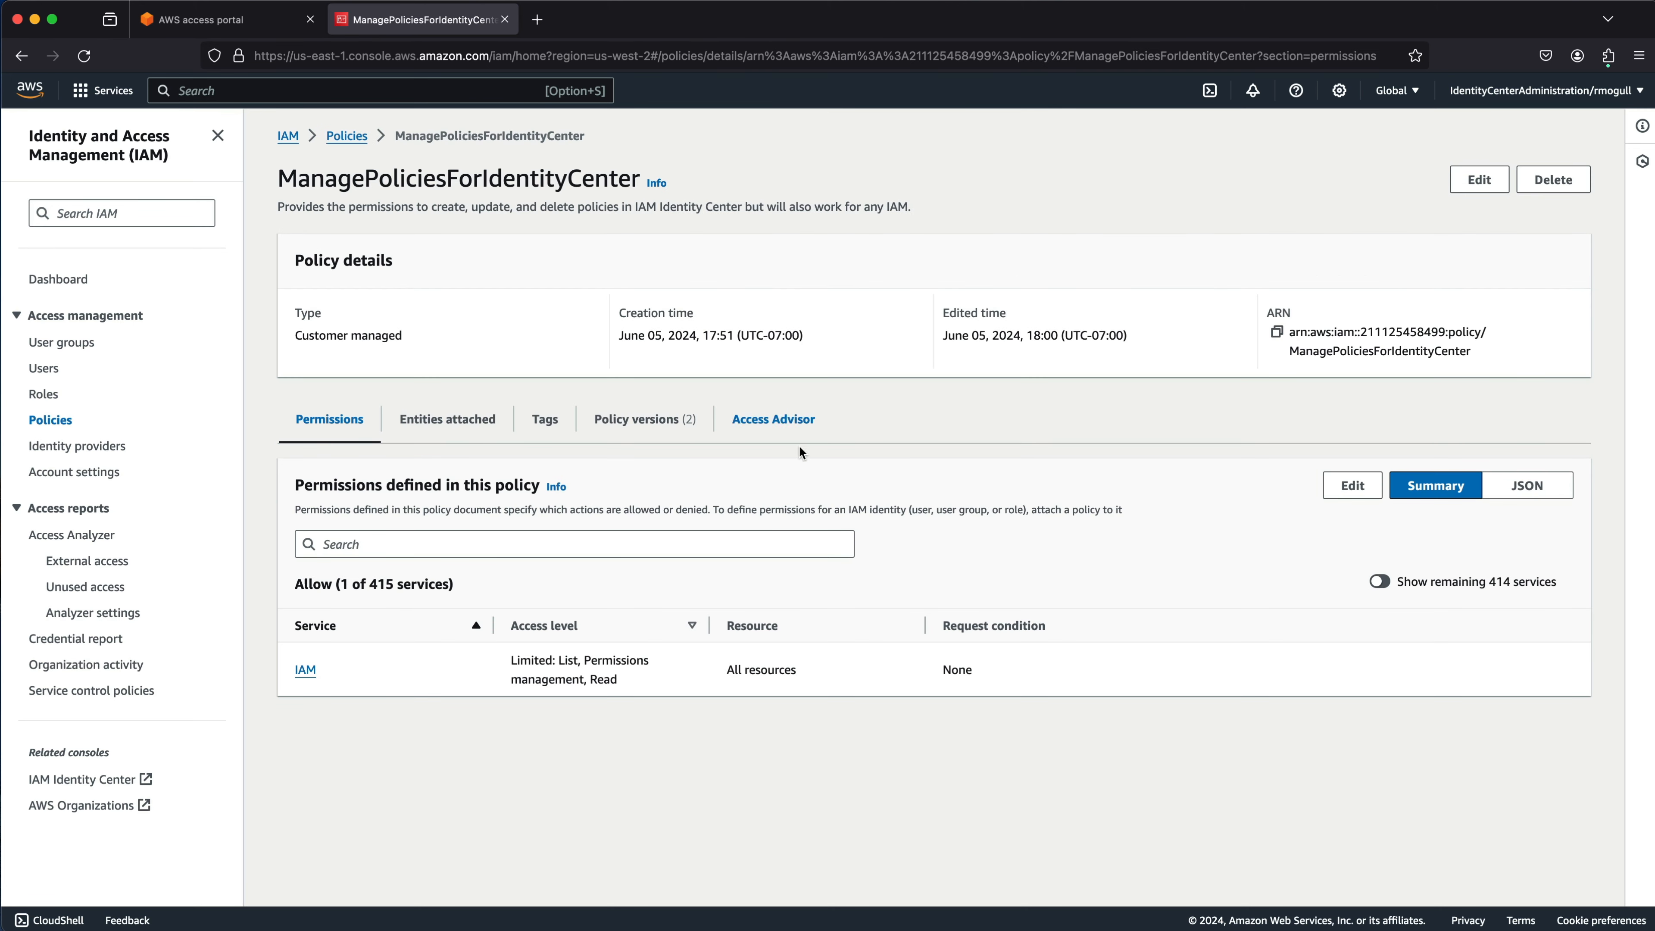
click(465, 424)
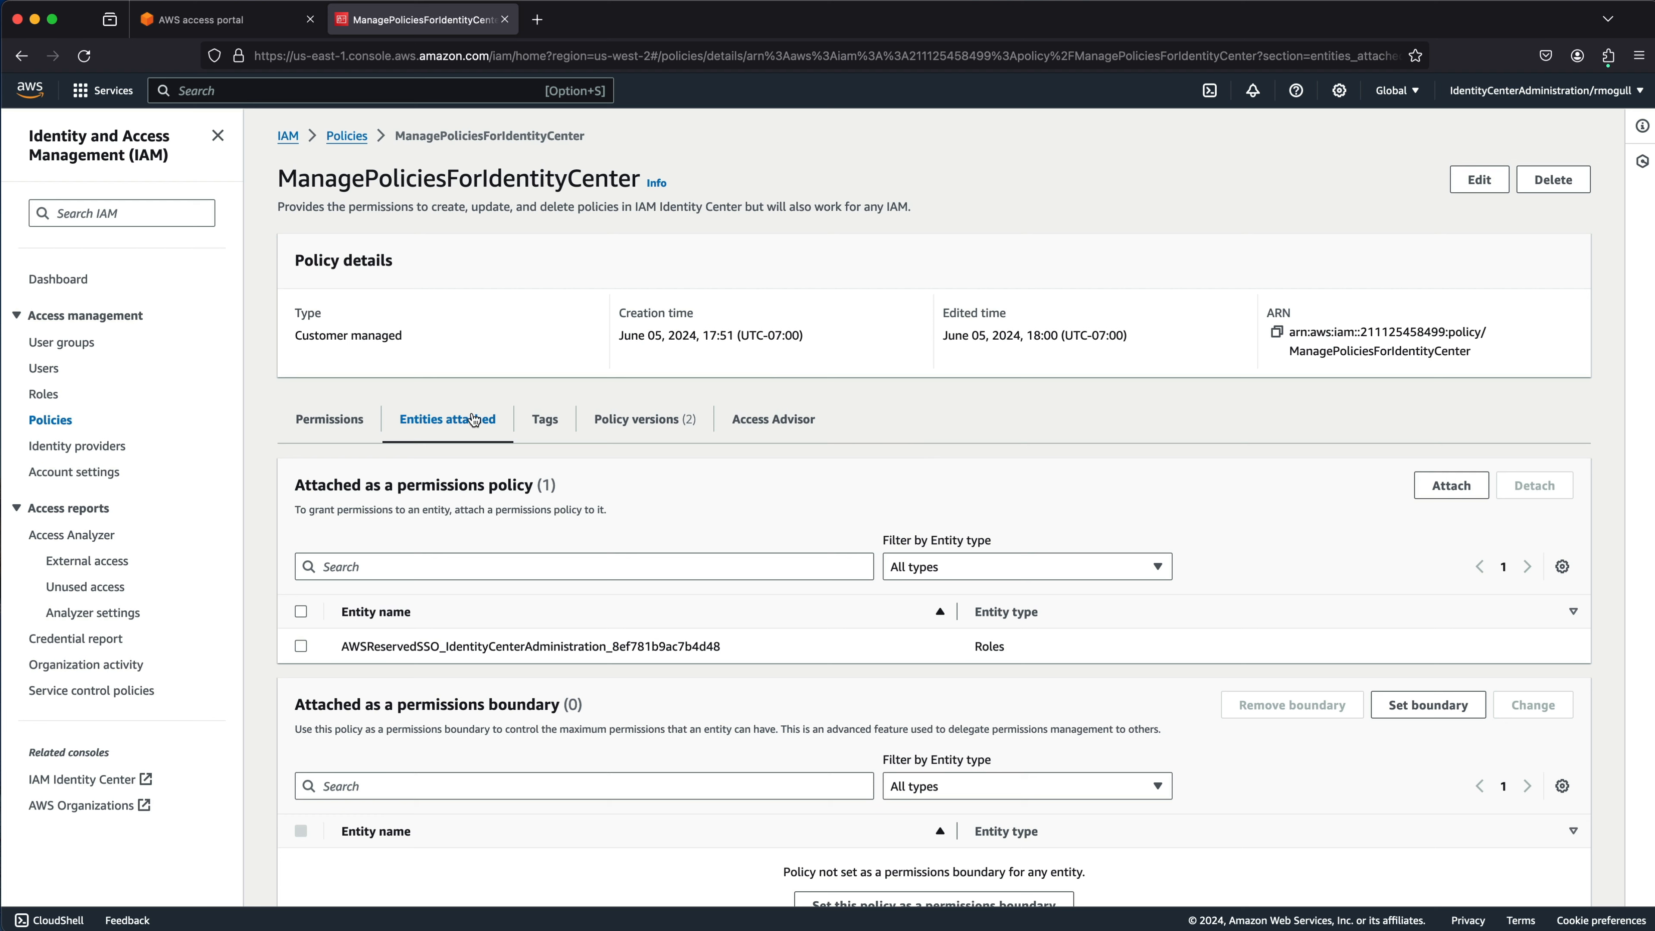
click(331, 421)
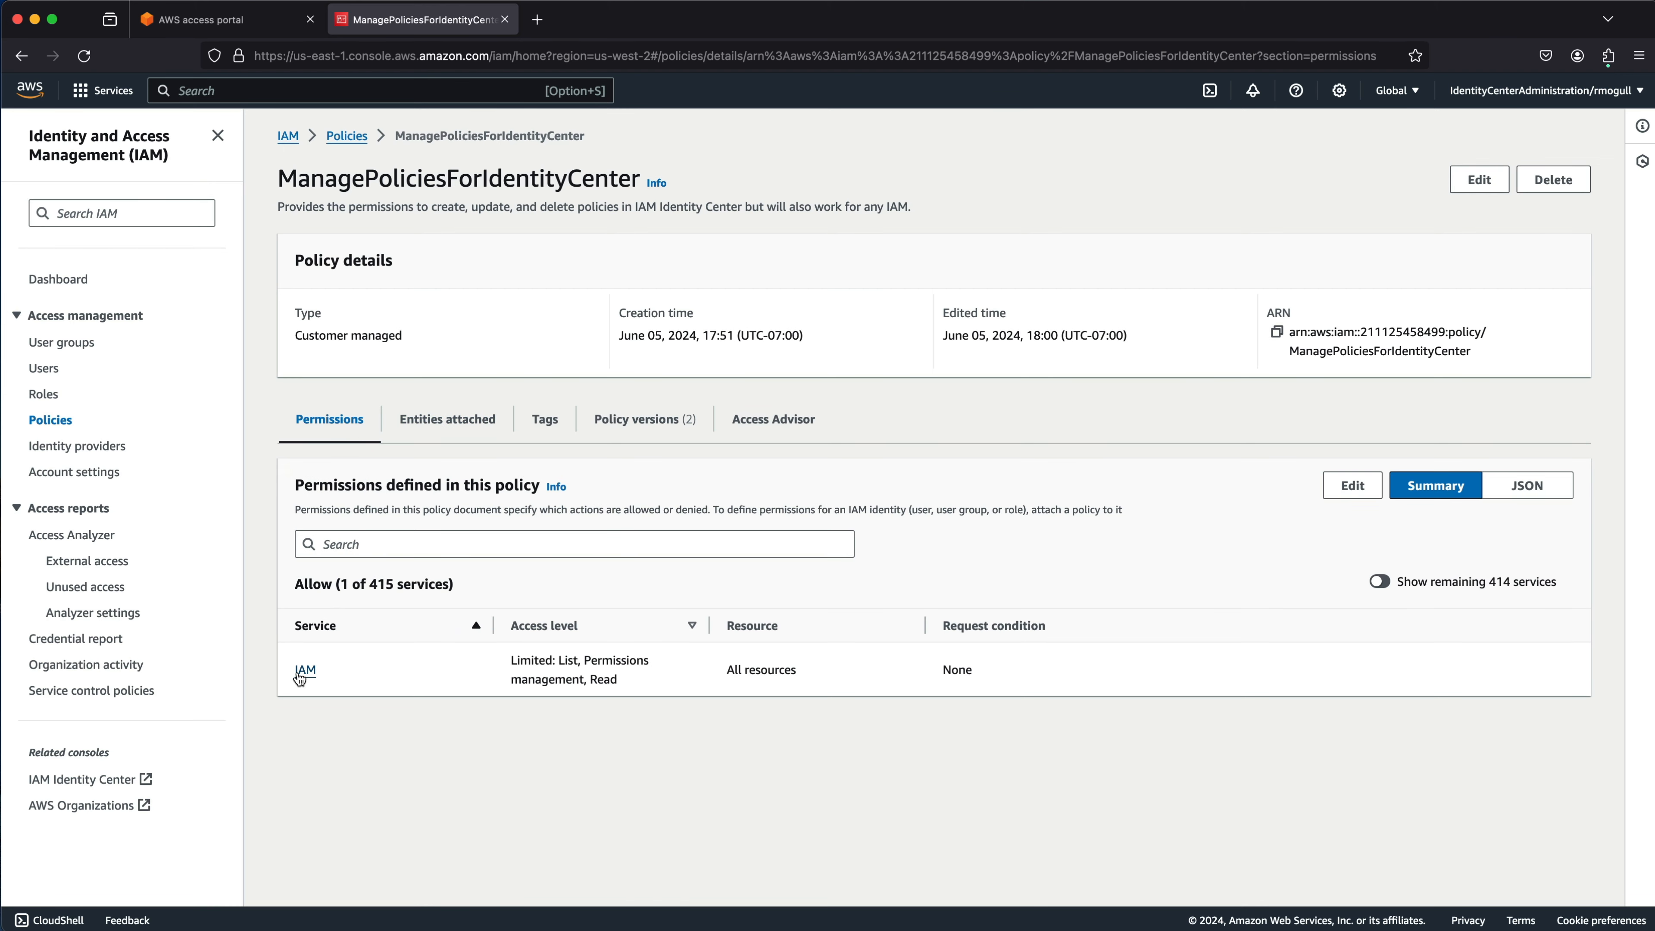
click(1562, 496)
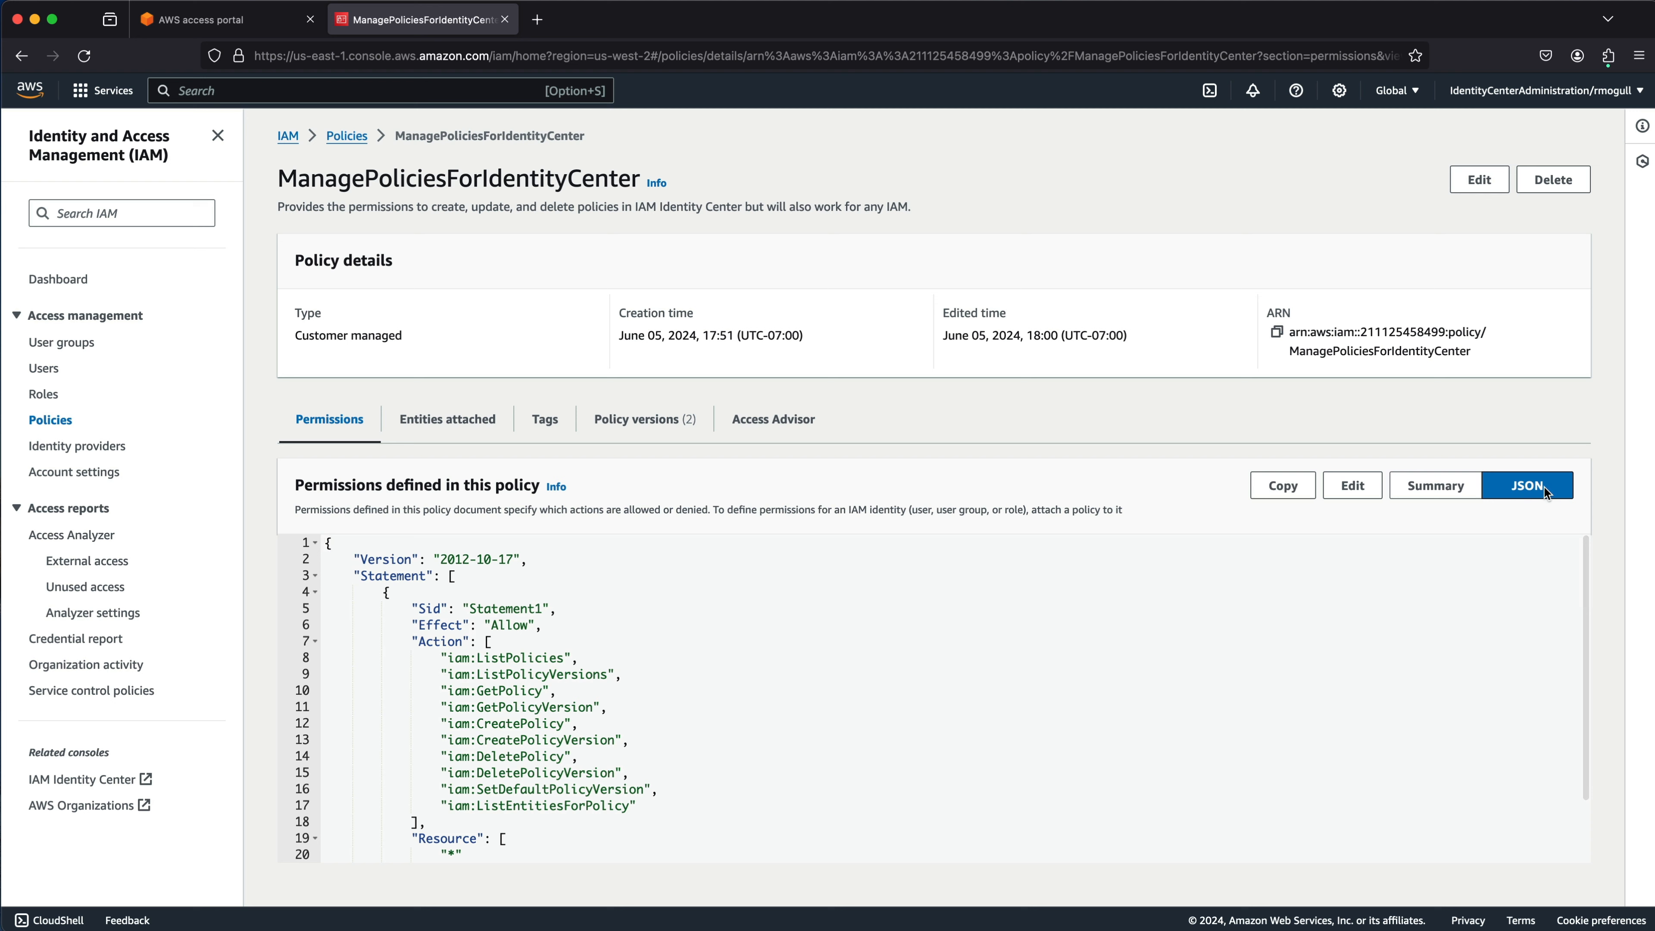
scroll(786, 597, down, 2)
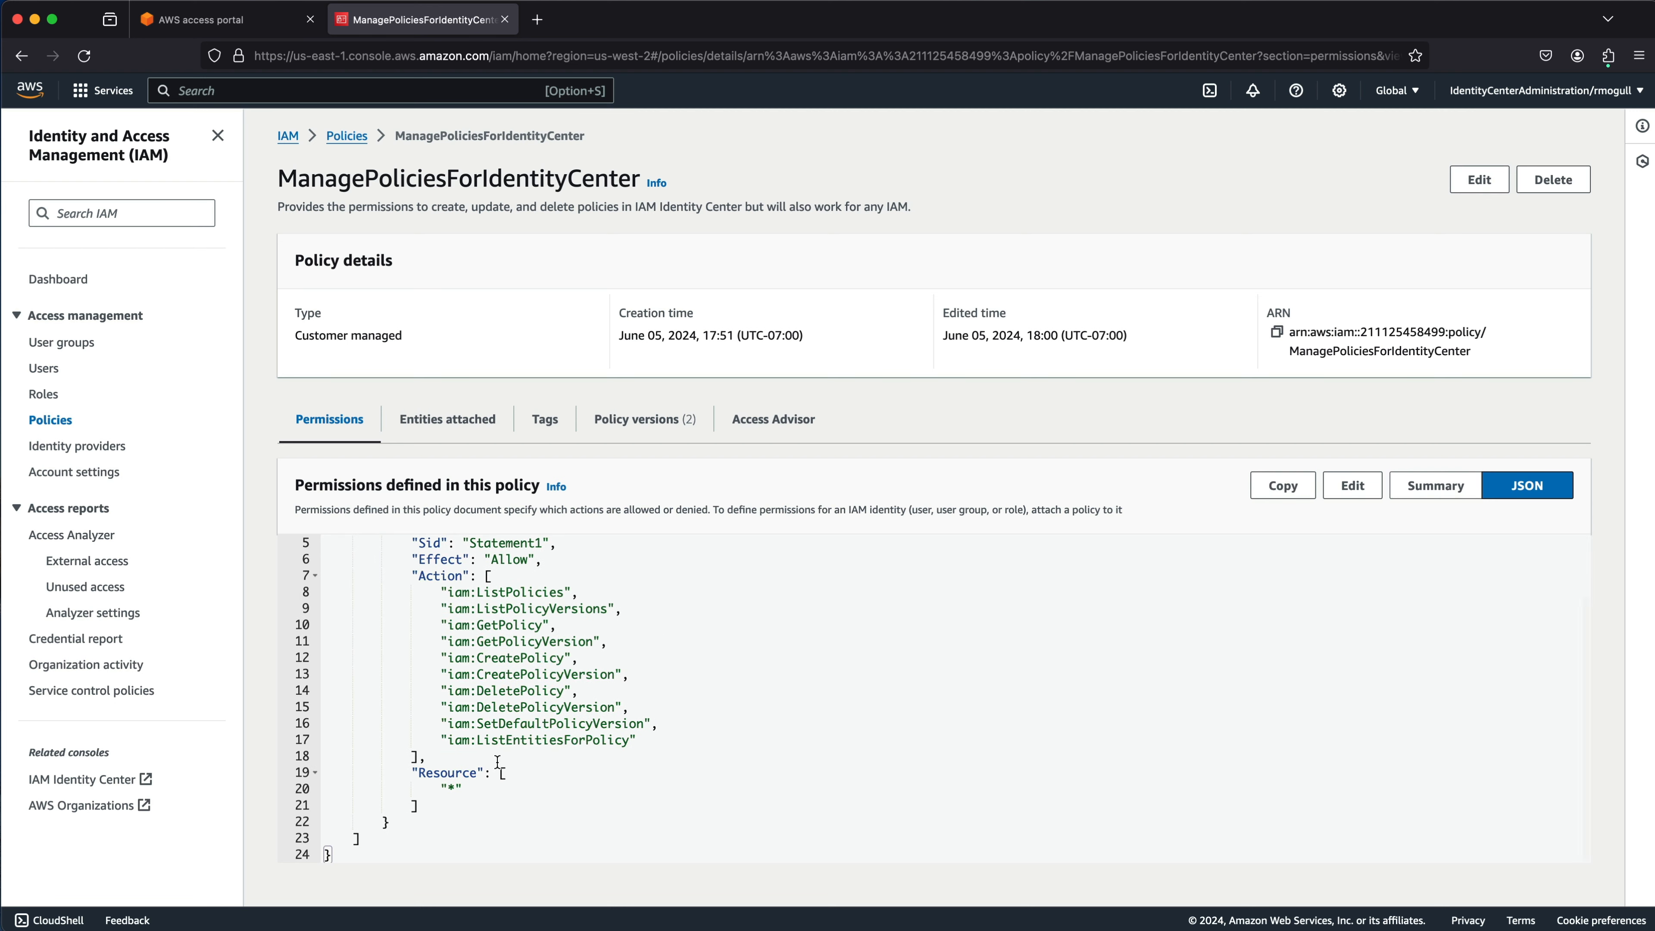
scroll(499, 758, up, 2)
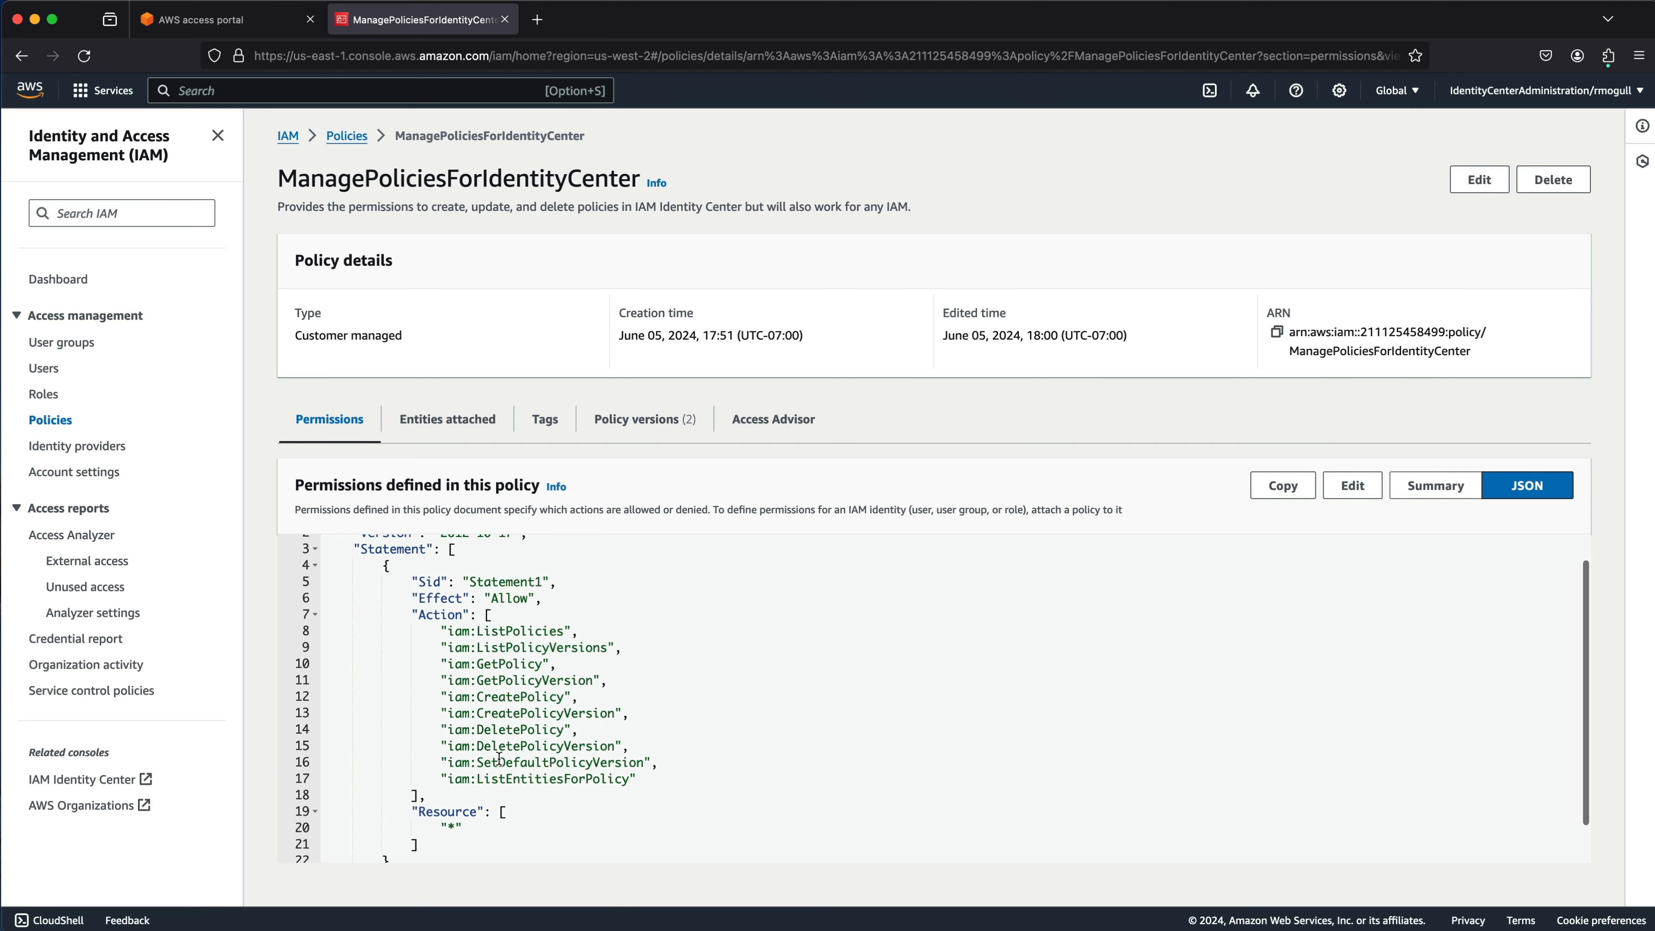
scroll(499, 758, up, 5)
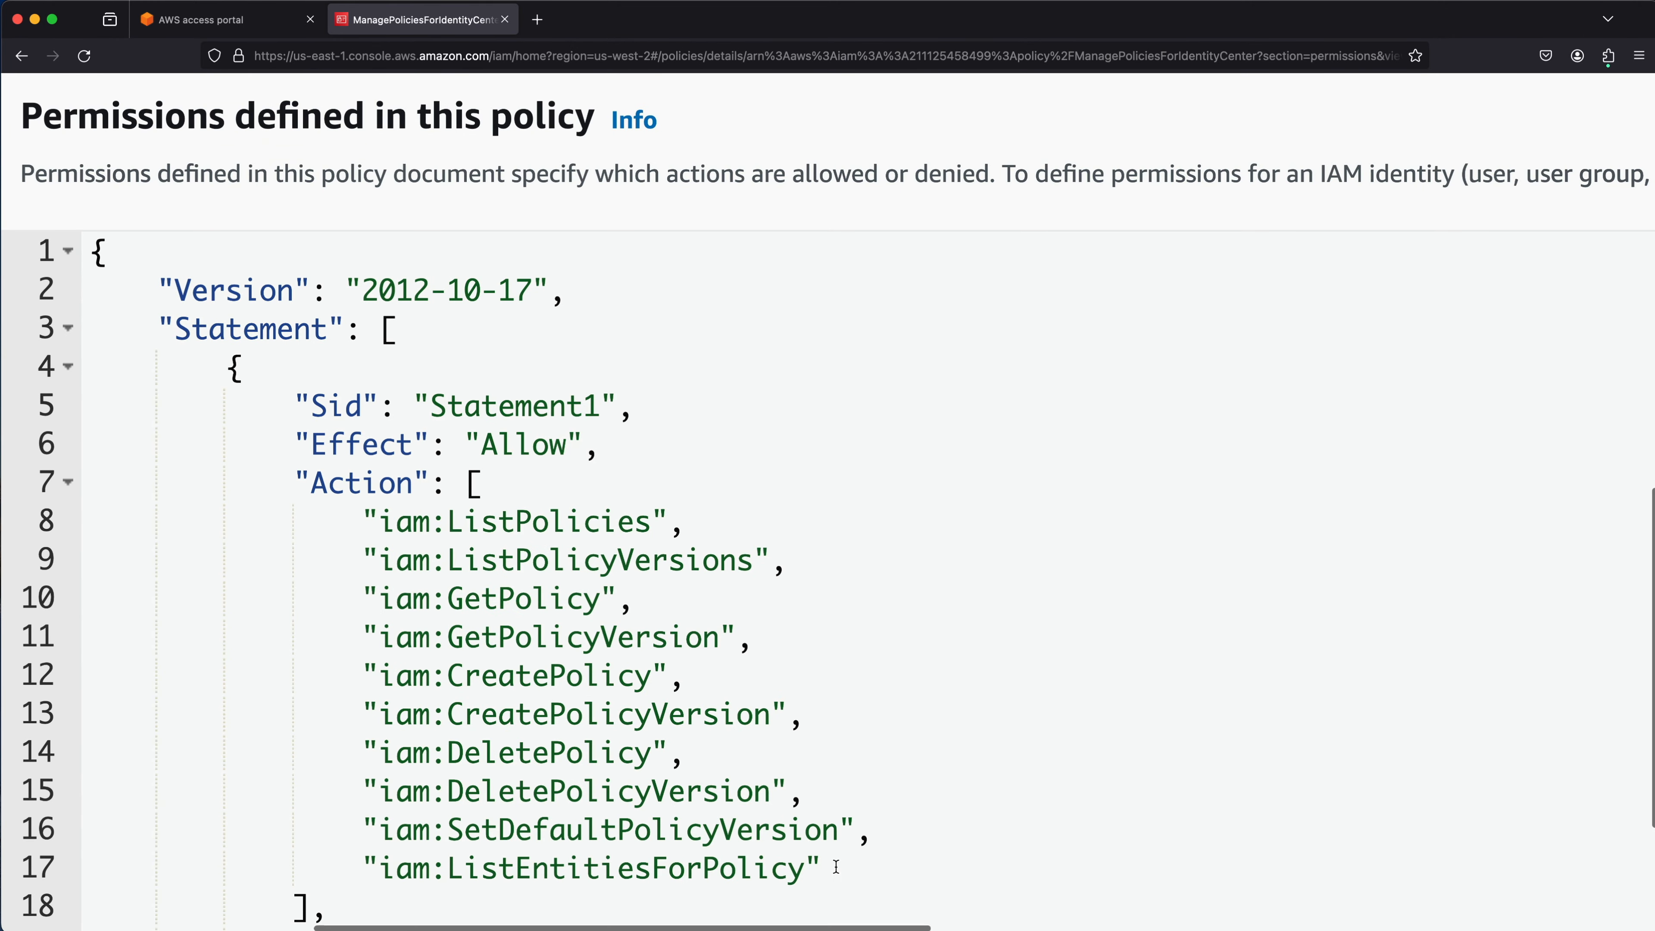
Select the iam:ListEntitiesForPolicy action on line 17 of the policy JSON.
drag(837, 867, 366, 870)
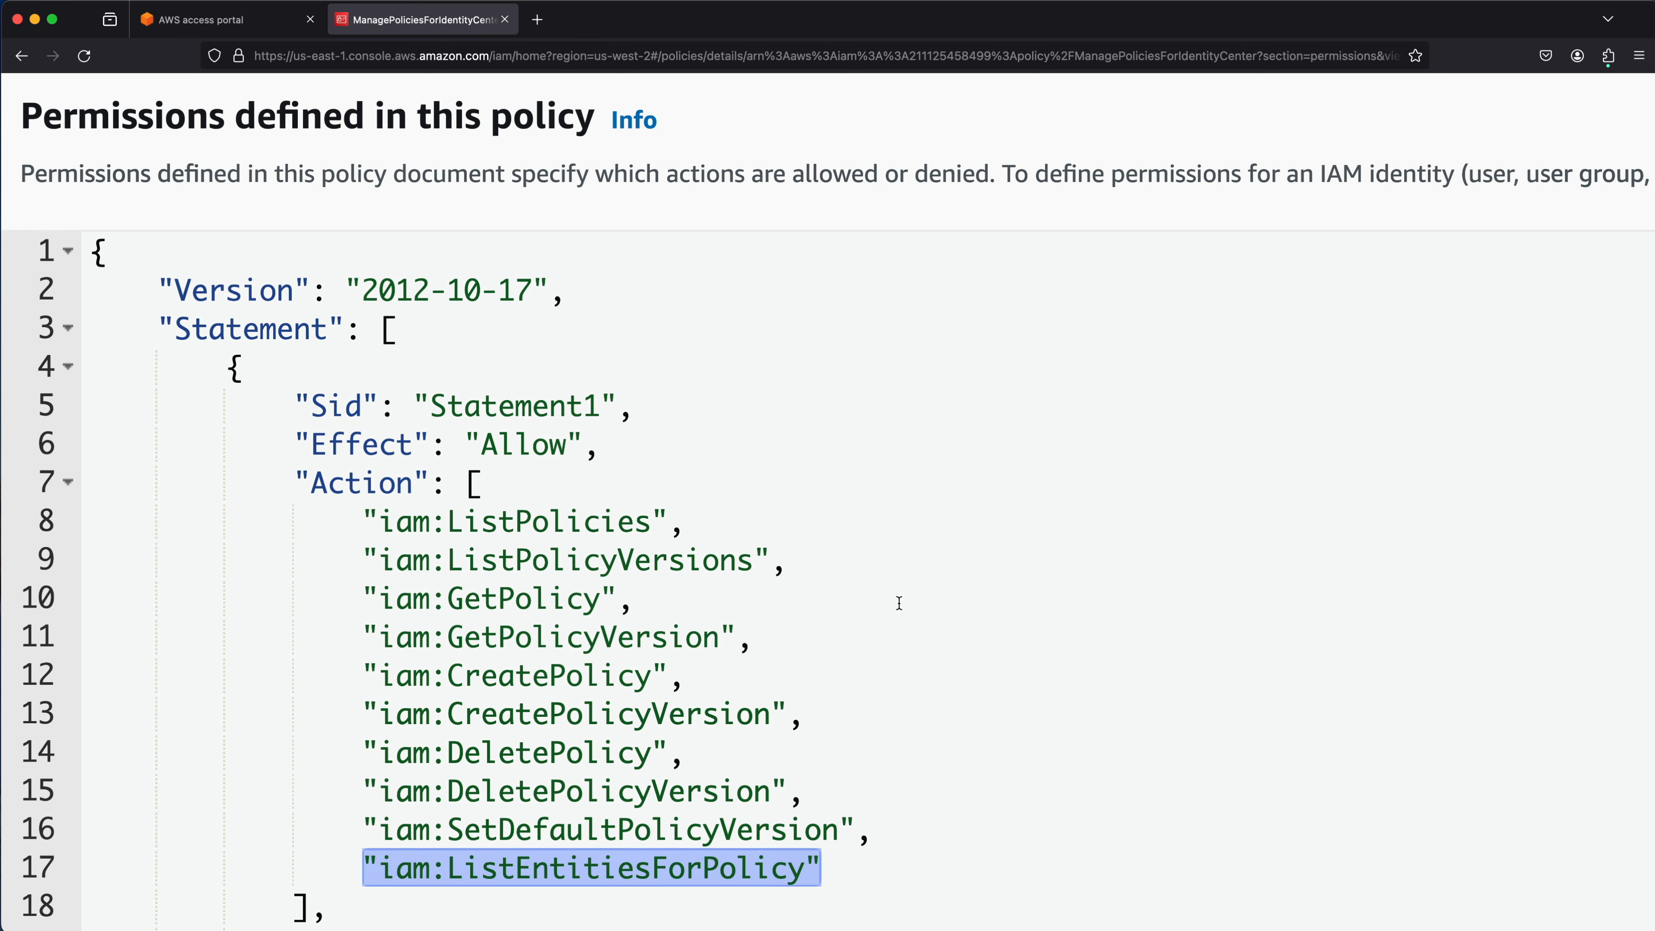
scroll(897, 596, down, 4)
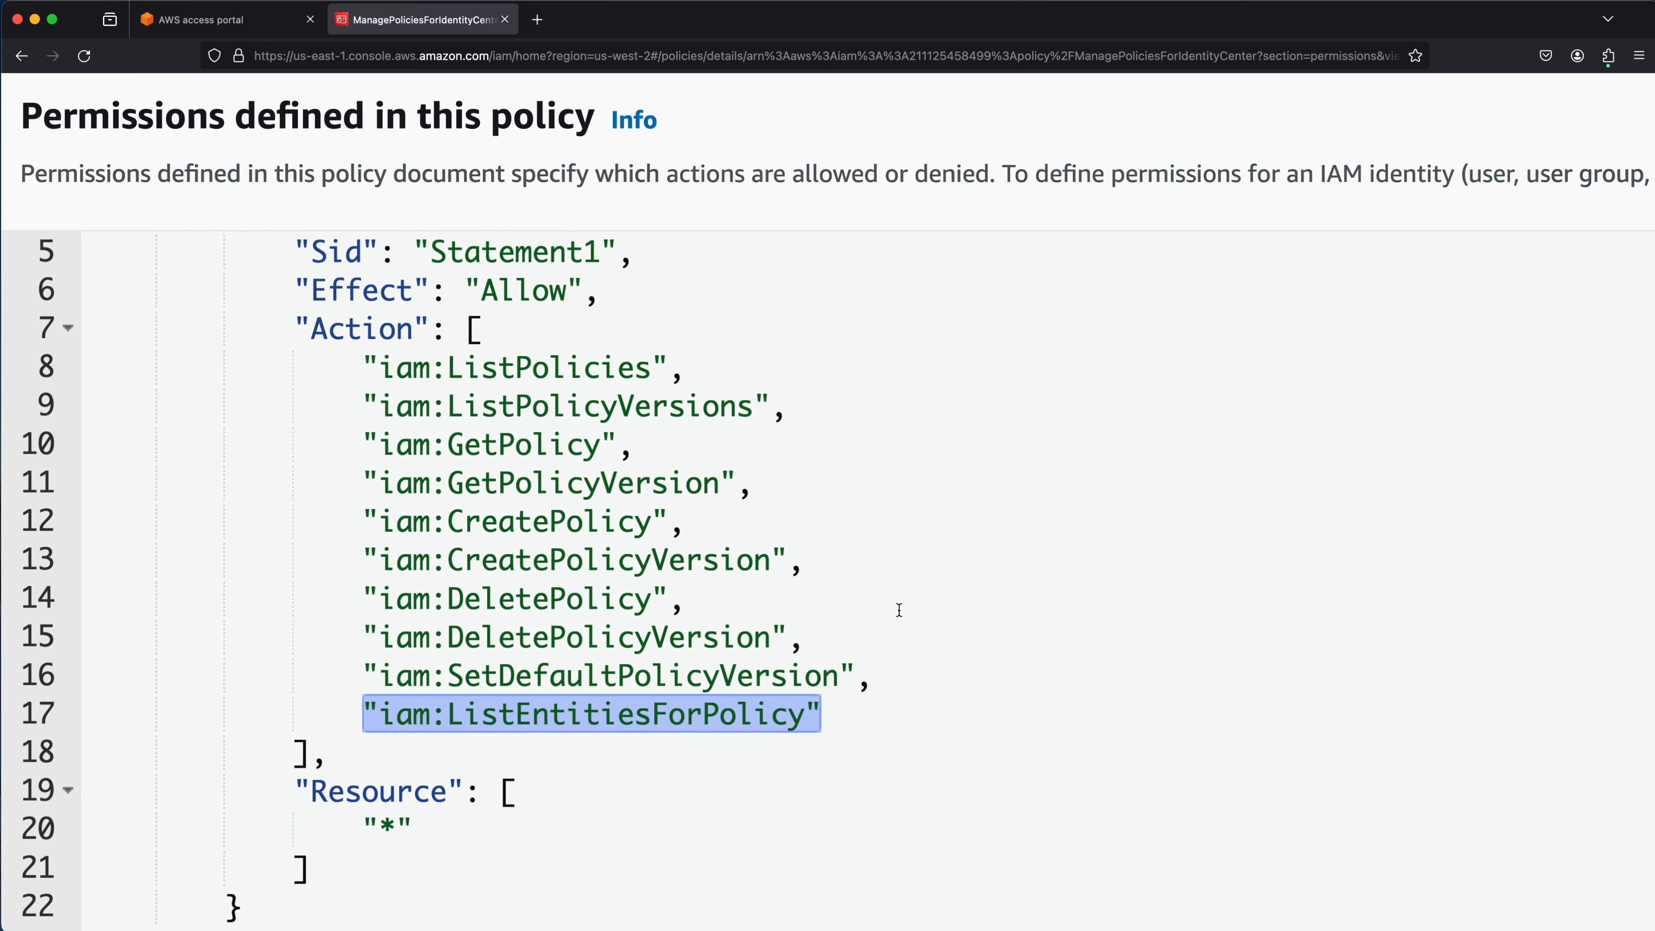
scroll(899, 610, down, 5)
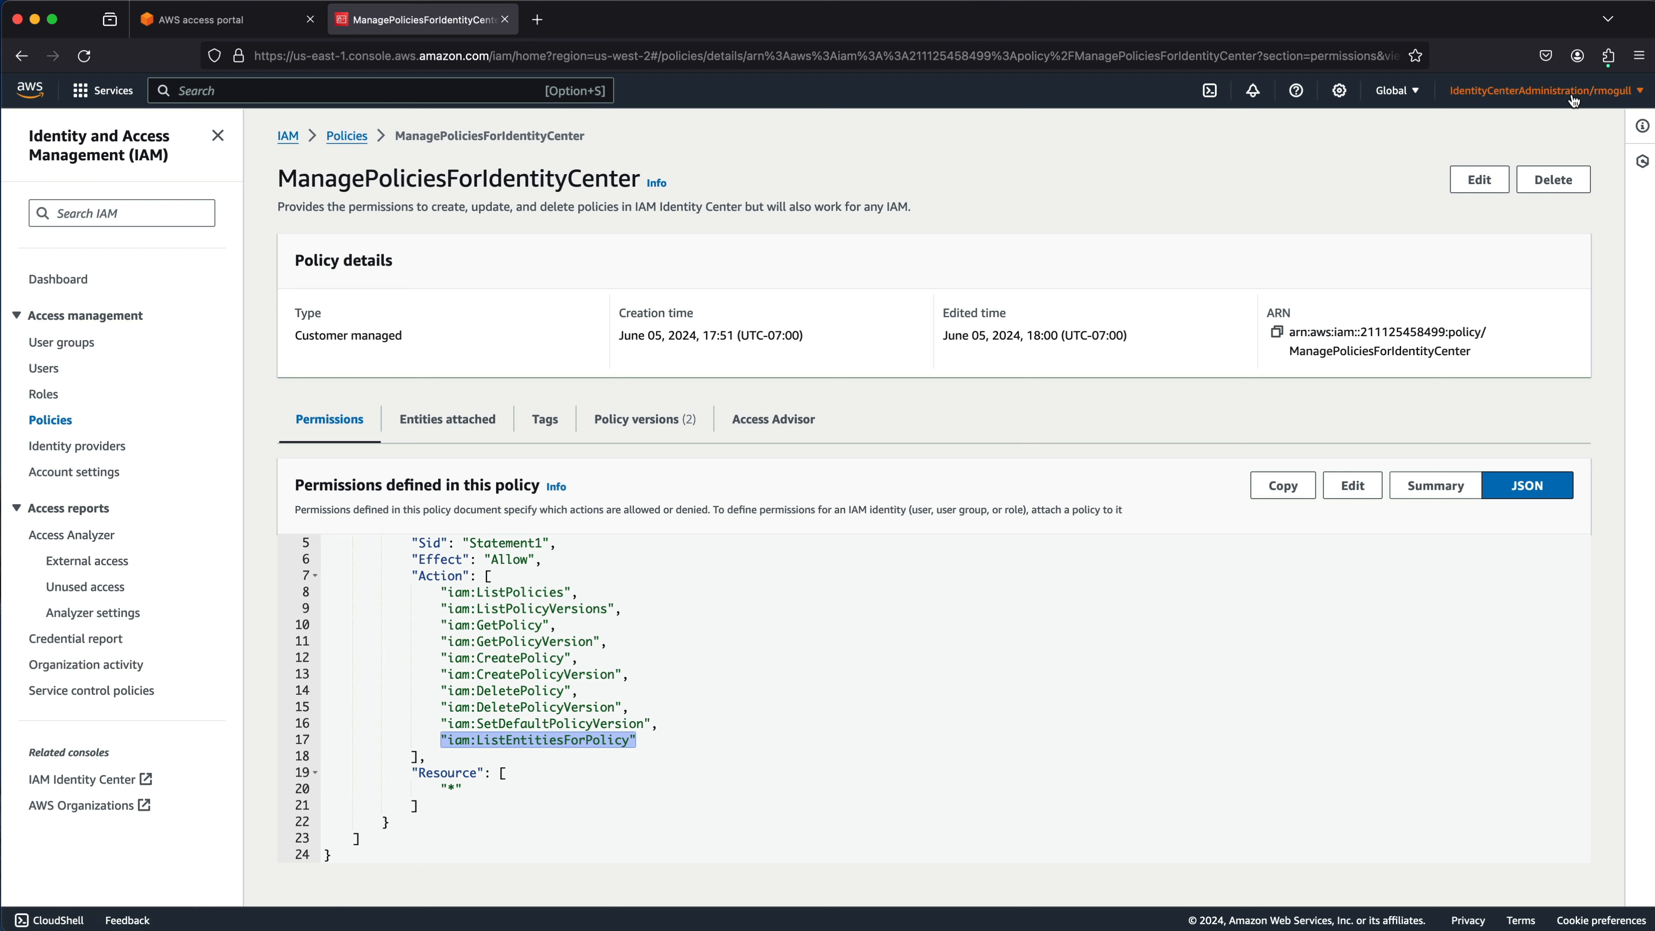
Confirm the signed-in role, then highlight the last action through the closing bracket.
click(1550, 90)
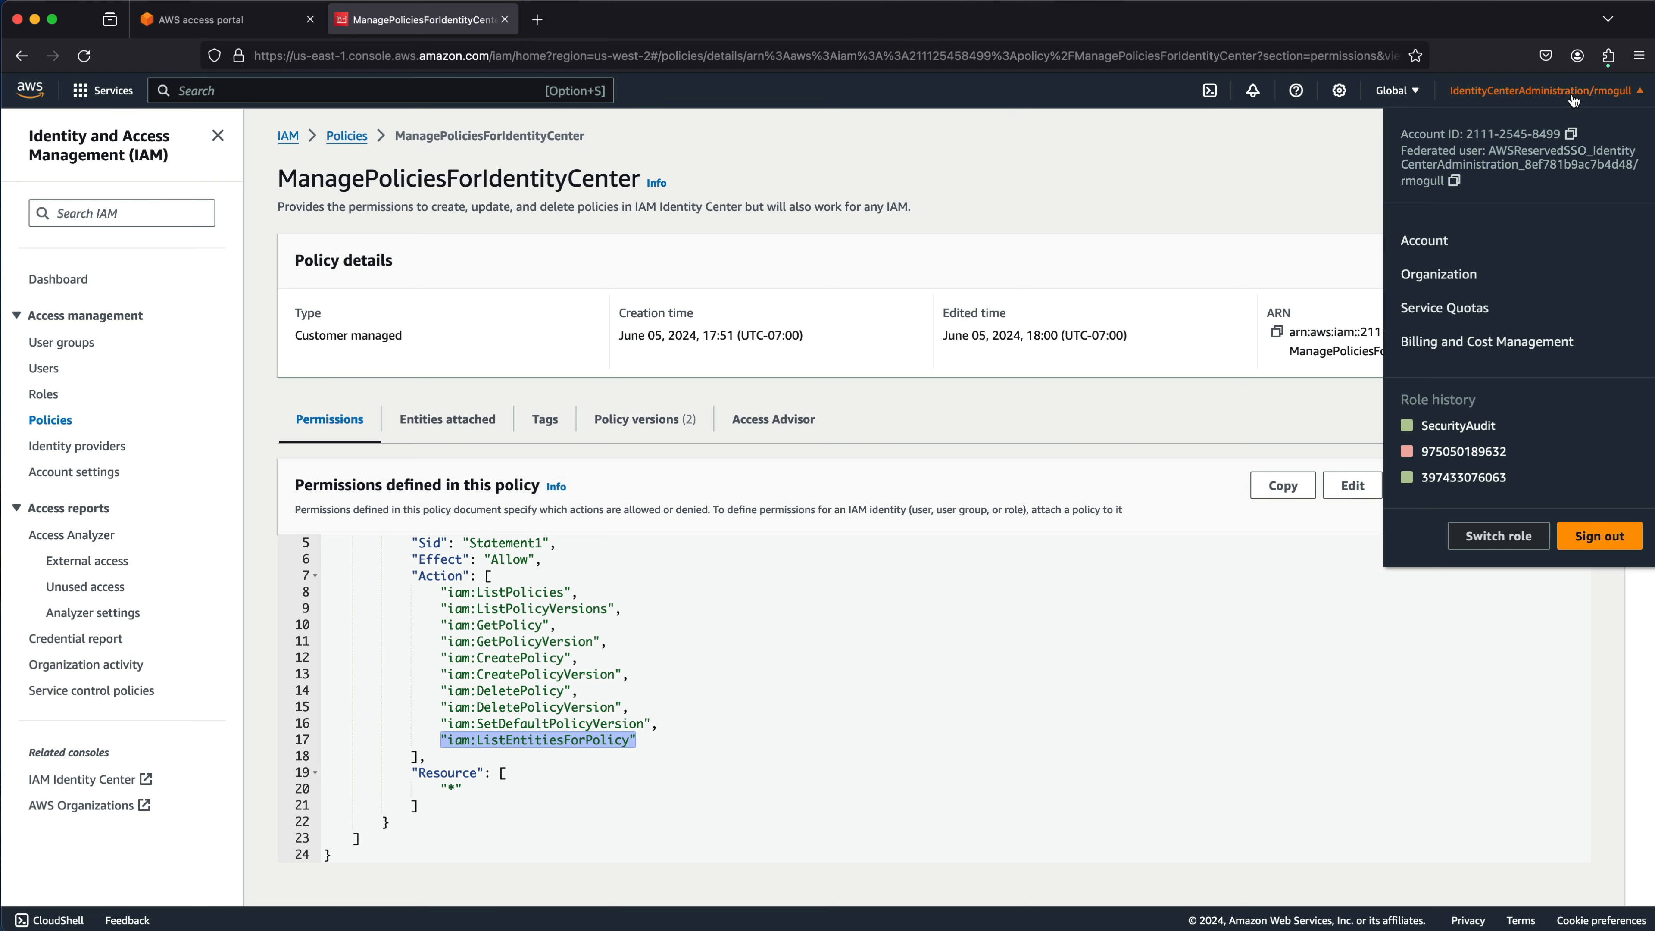
click(1150, 221)
drag(668, 757, 440, 735)
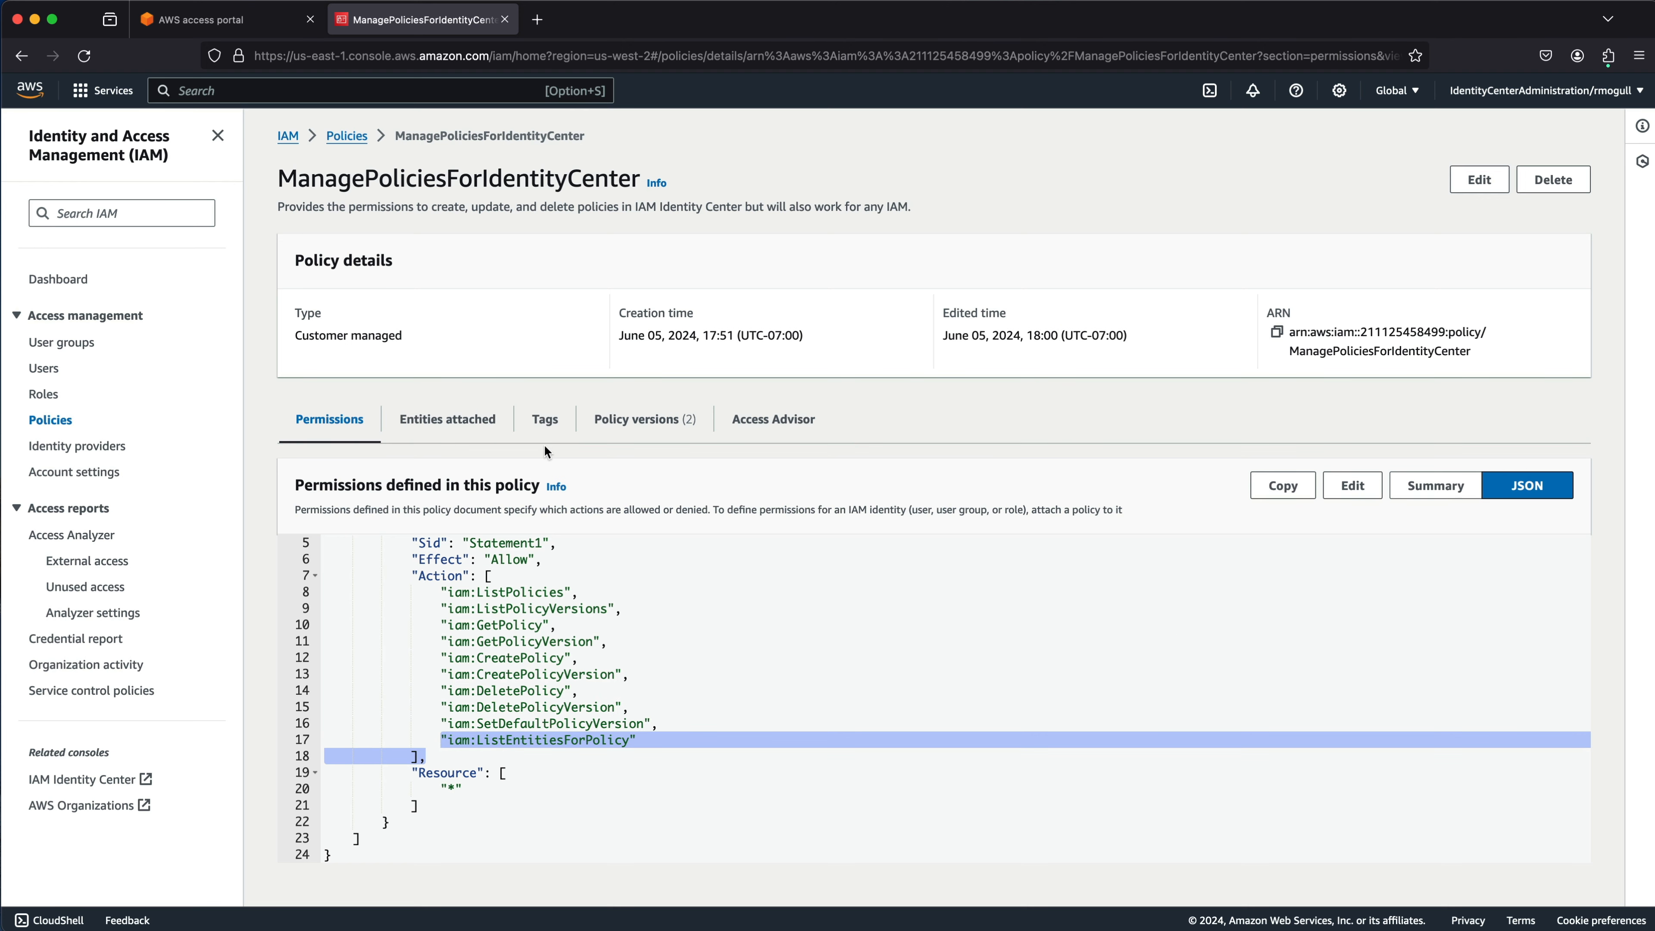
Filter the Policies list by type to Customer managed.
click(345, 137)
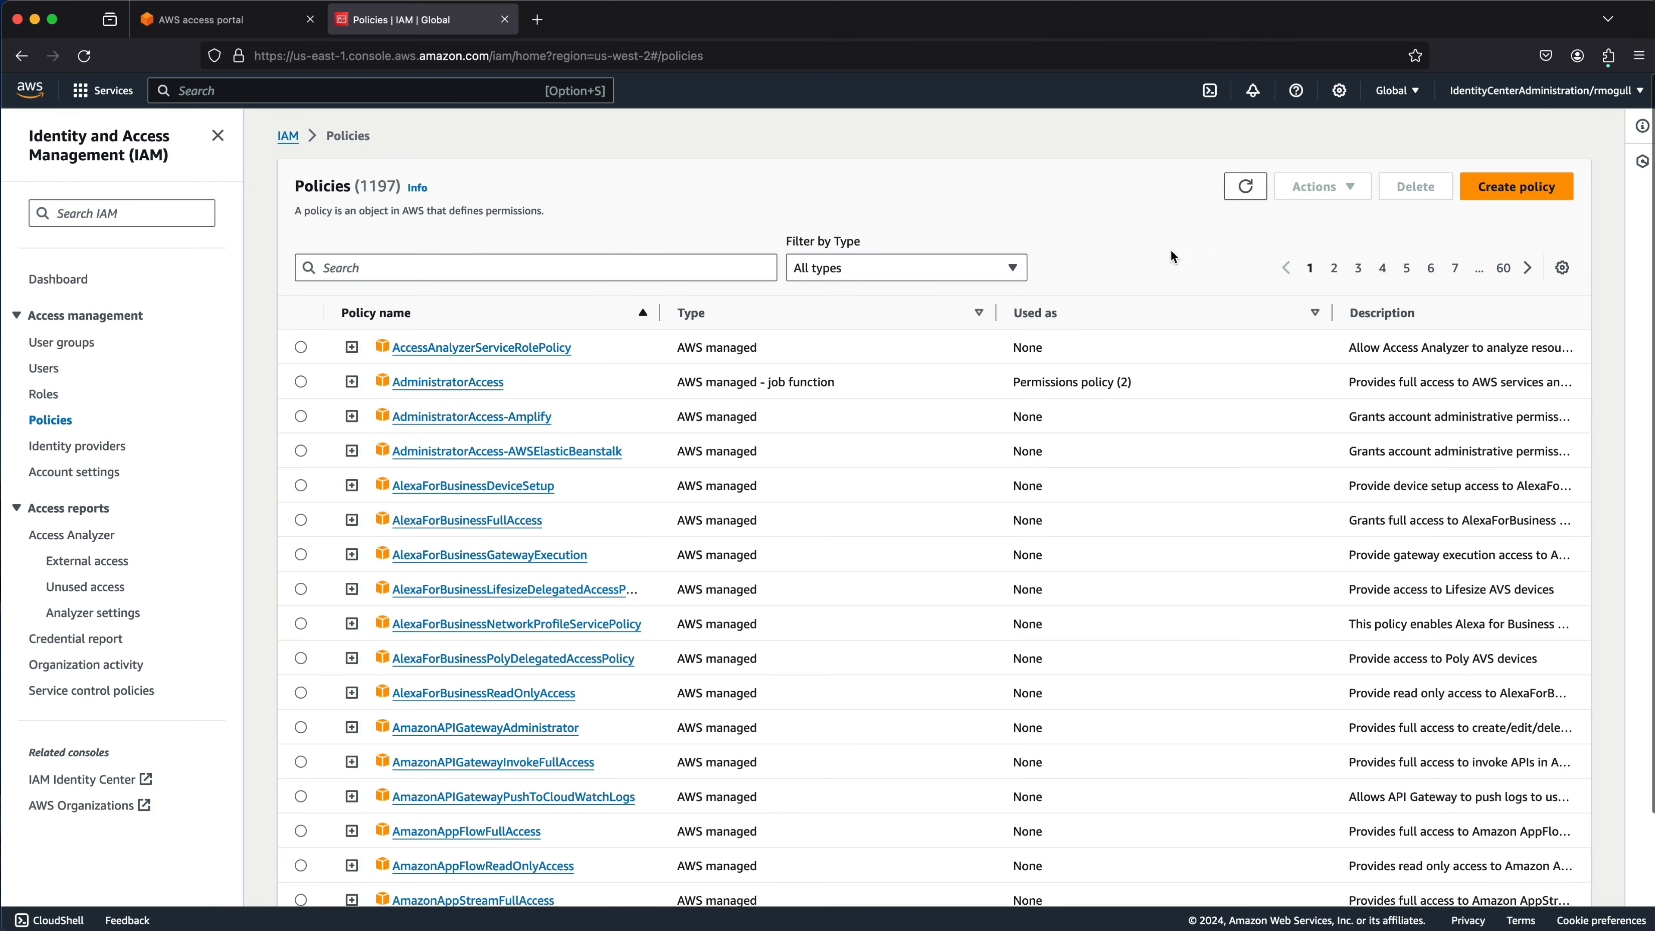
click(923, 264)
click(876, 325)
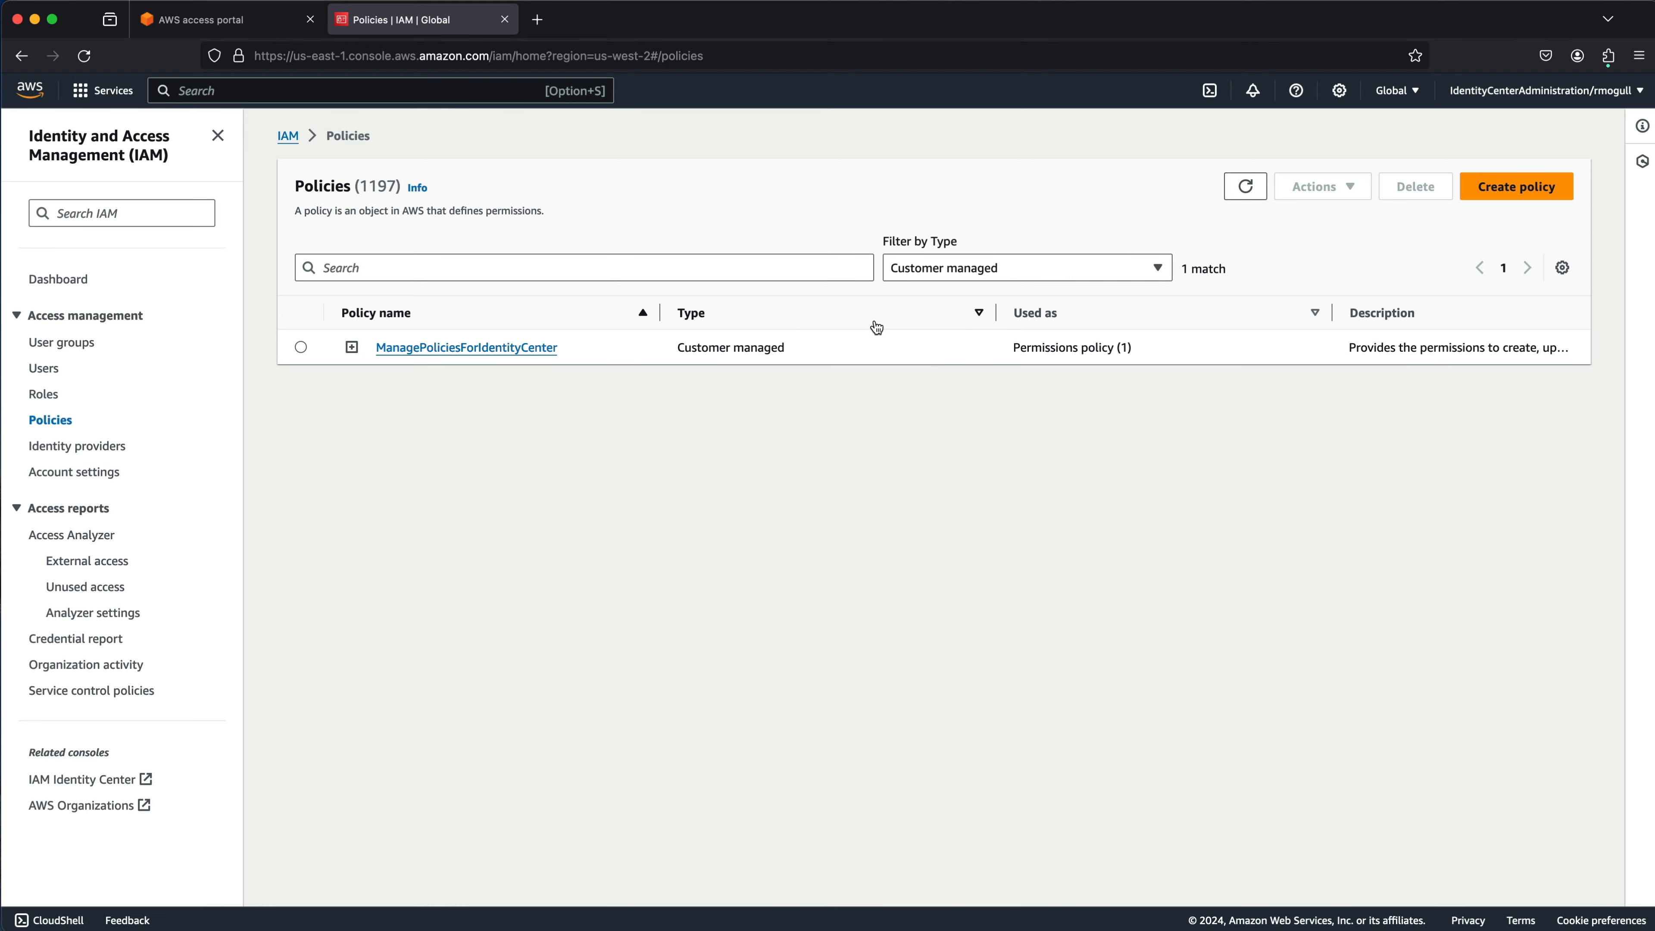